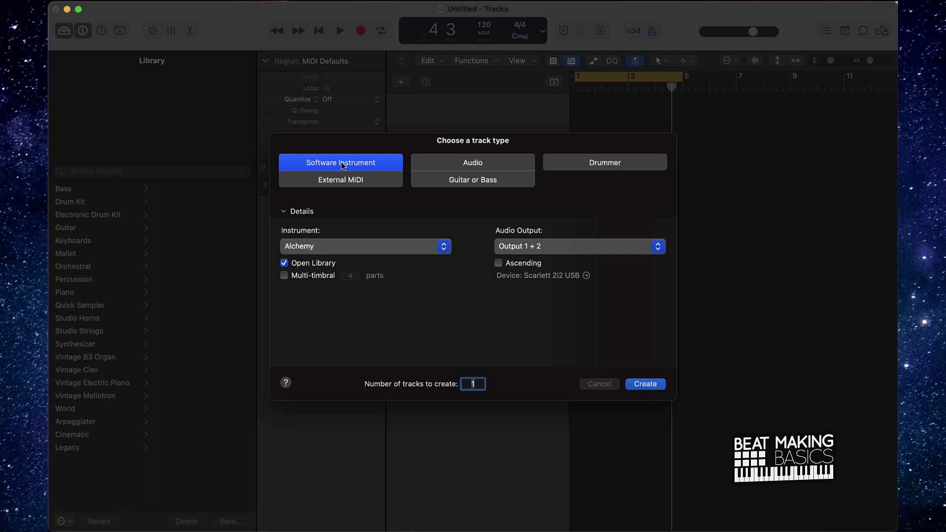
- Create a stereo Quick Sampler (Single Sample) track, Inst 1, and open its empty sampler window
left_click(374, 246)
mouse_move(353, 335)
left_click(444, 347)
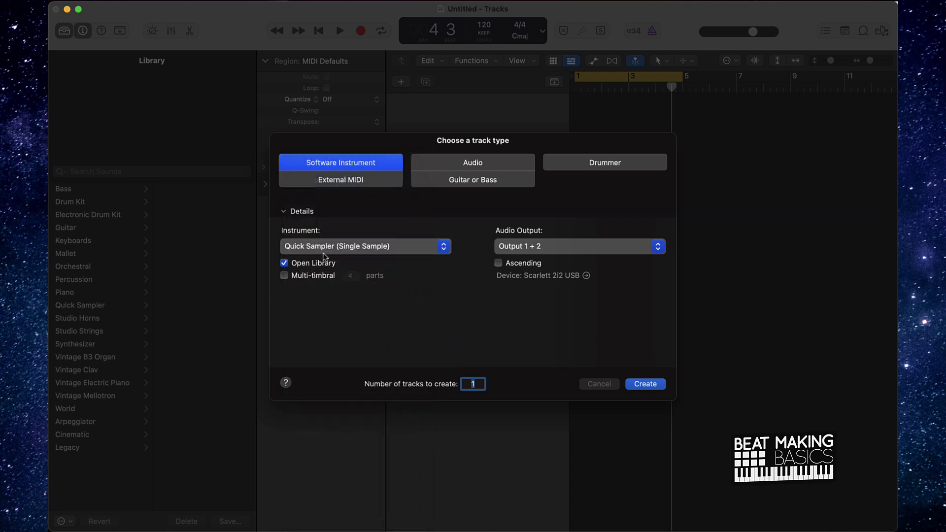
left_click(643, 383)
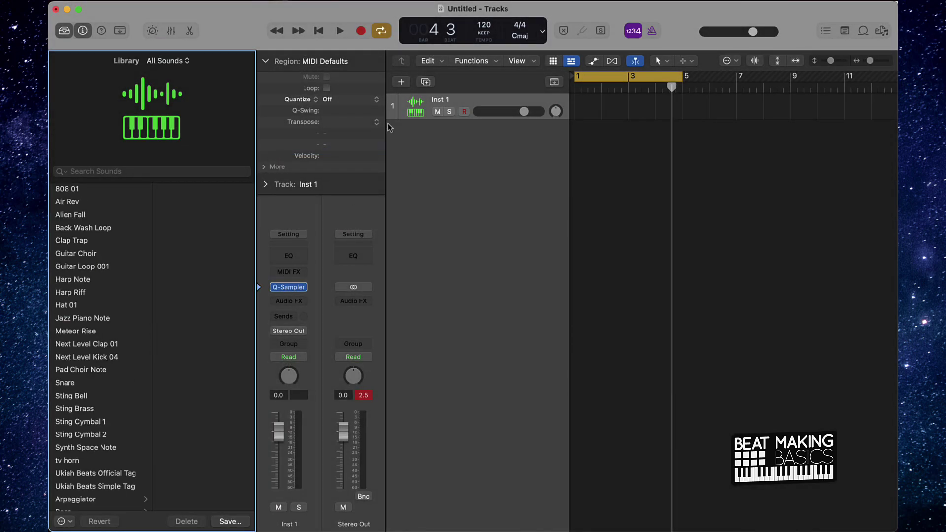
left_click(288, 287)
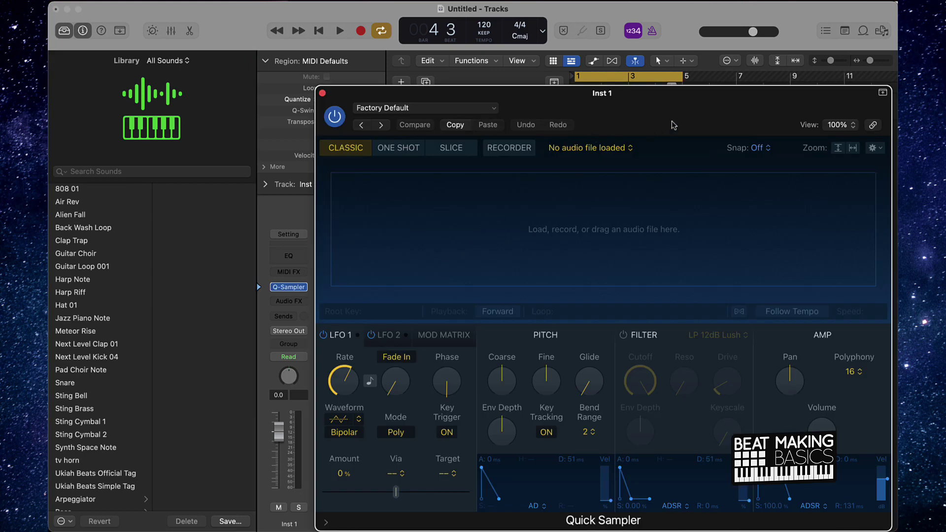
left_click_drag(681, 109, 425, 110)
- Browse the NEXT LEVEL DRUM KIT folder to the Next Level Kicks folder
left_click(883, 32)
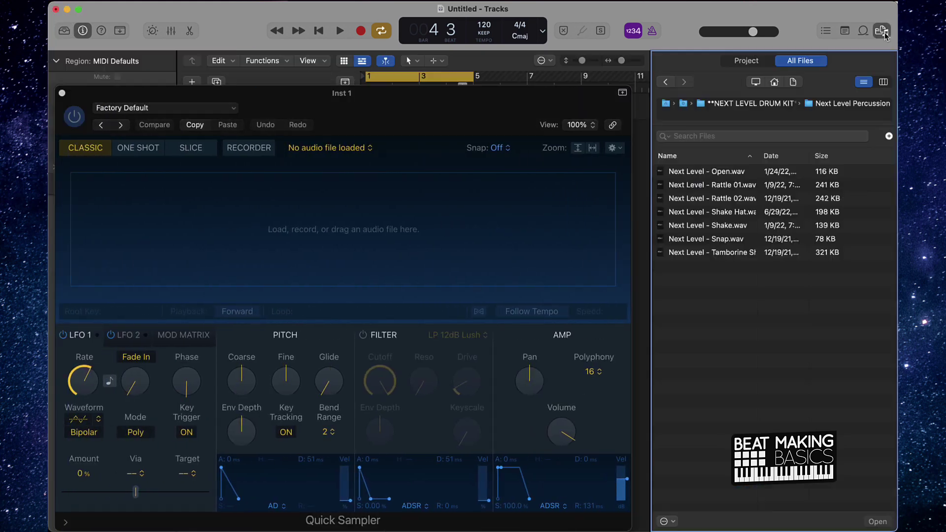
left_click(749, 104)
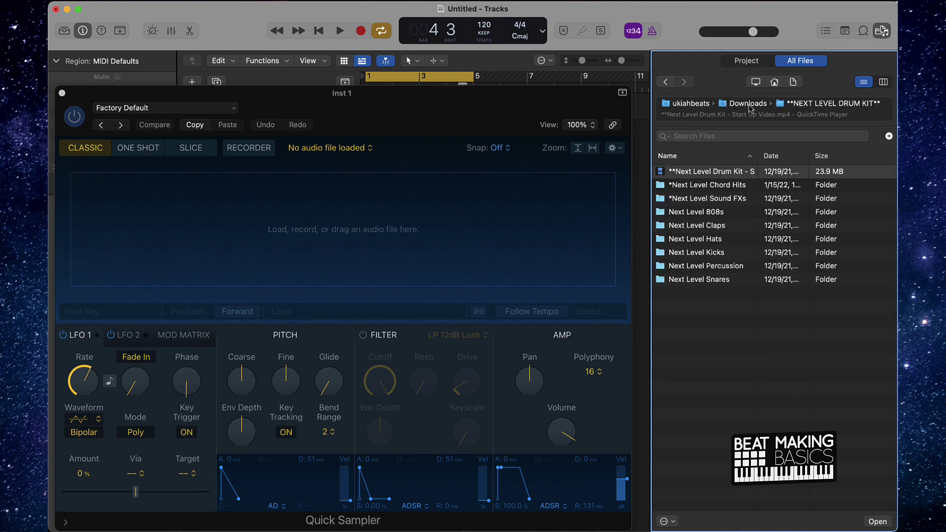
left_click(713, 214)
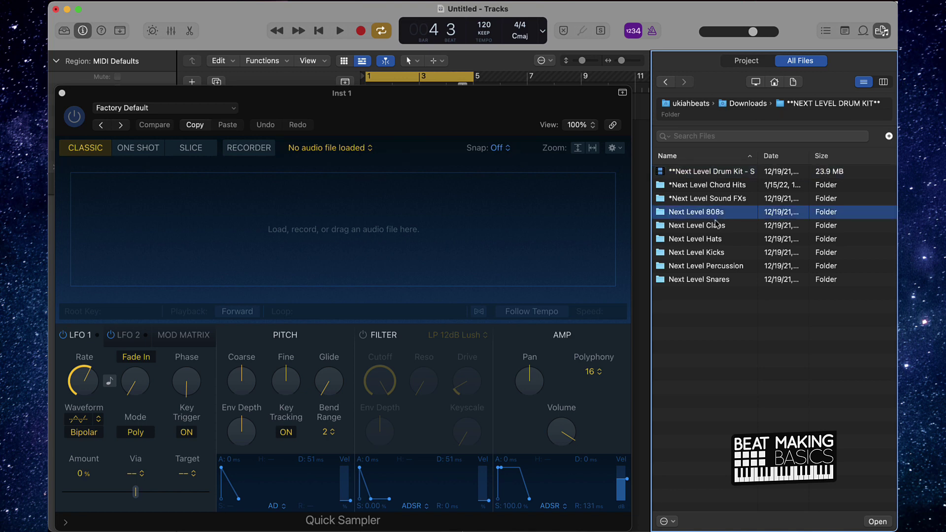
double_click(715, 215)
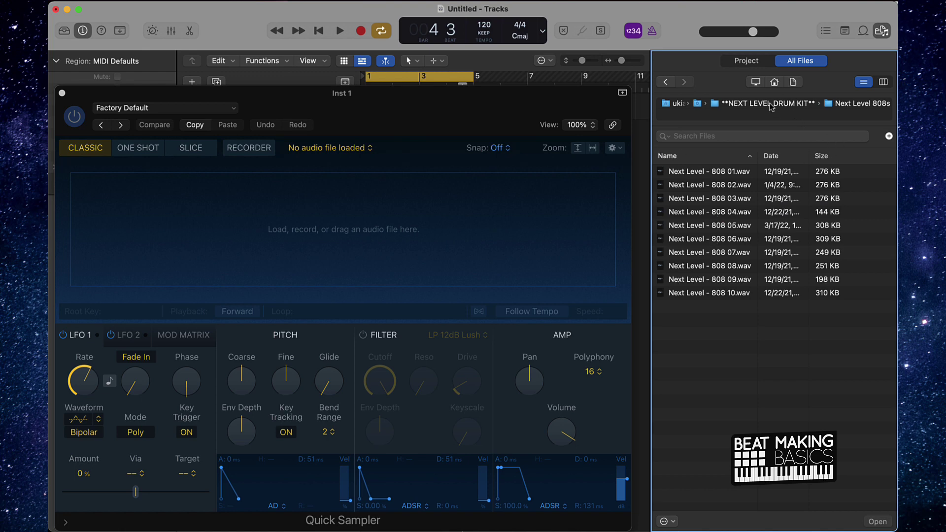
left_click(768, 104)
double_click(711, 253)
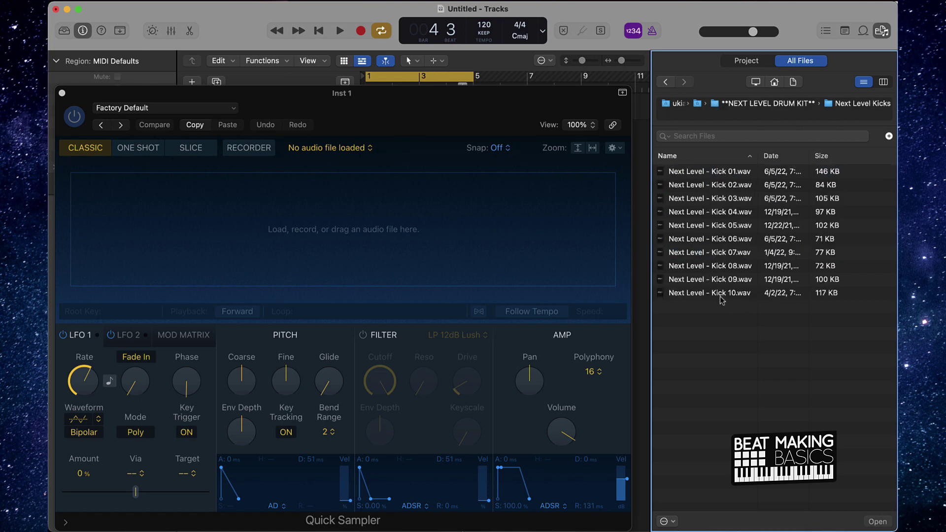
- Try Kick 10 and Kick 05, then load Kick 01.wav into the Quick Sampler and close it
left_click_drag(720, 296, 207, 239)
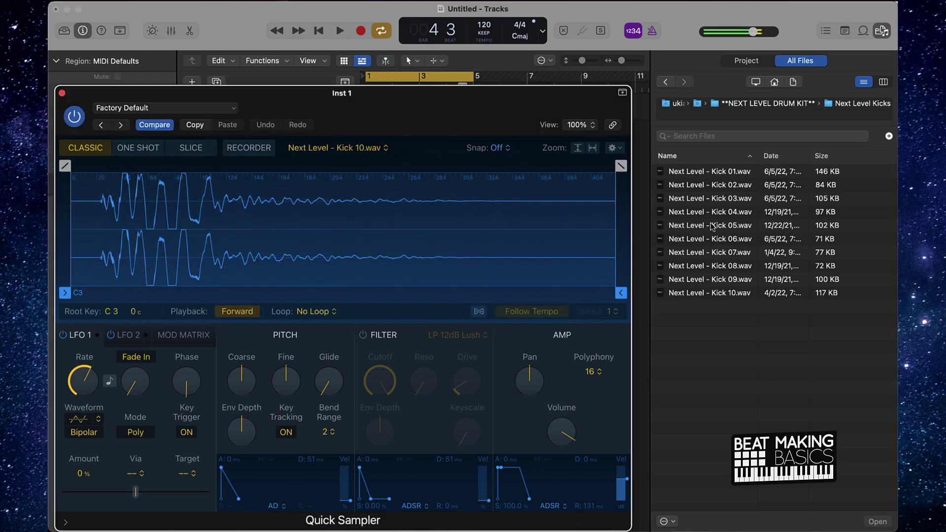
left_click_drag(711, 228, 238, 213)
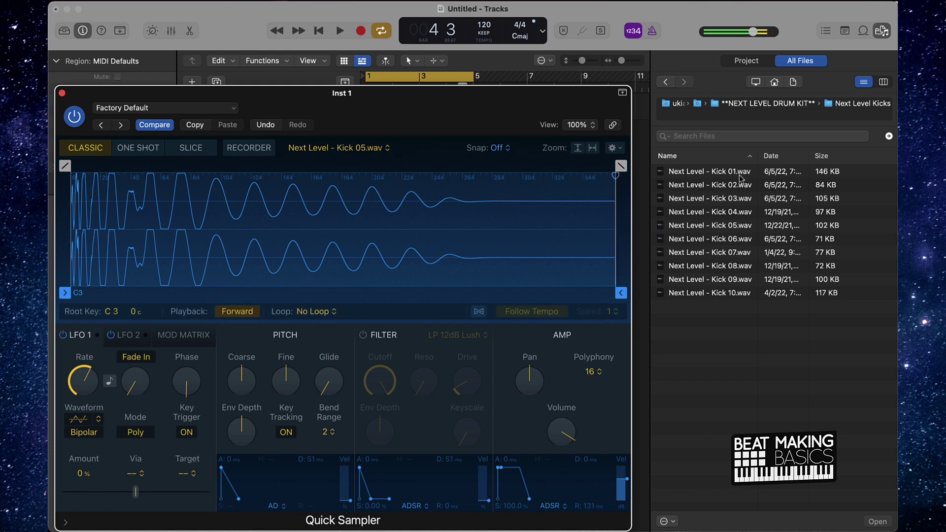
left_click_drag(739, 178, 276, 207)
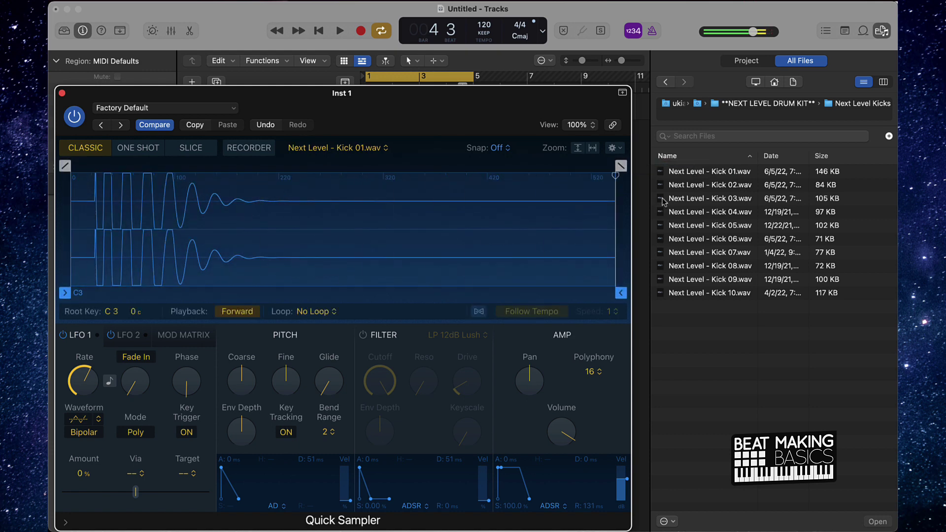
left_click(62, 94)
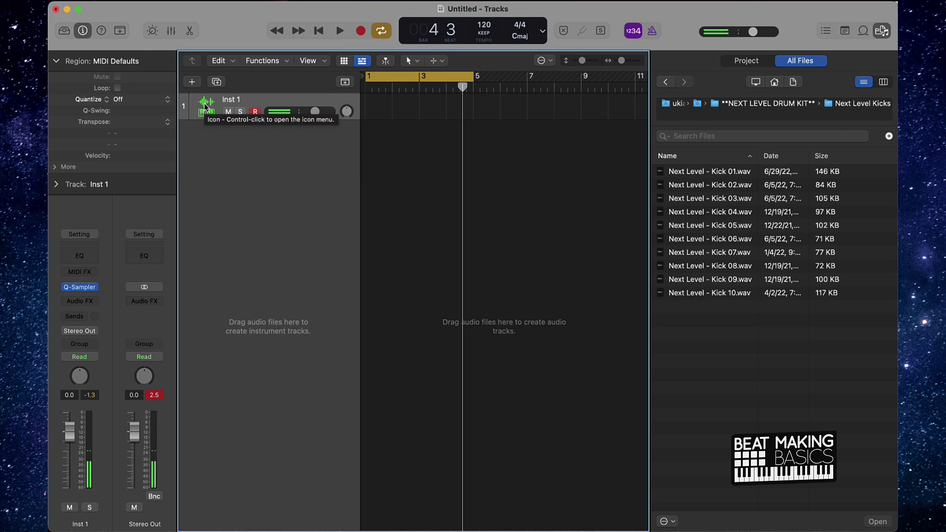
- Return the playhead to bar 1 and open the Step Sequencer for Inst 1
key("Return")
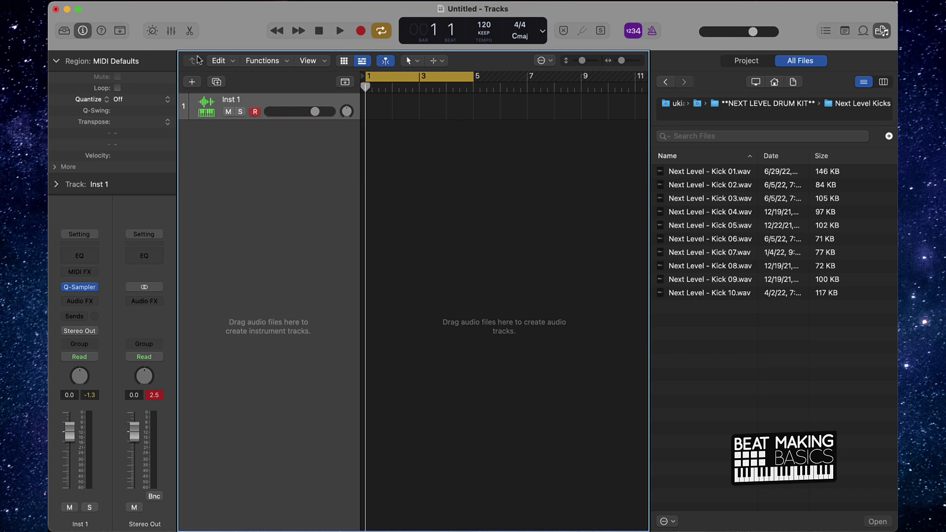
left_click(193, 31)
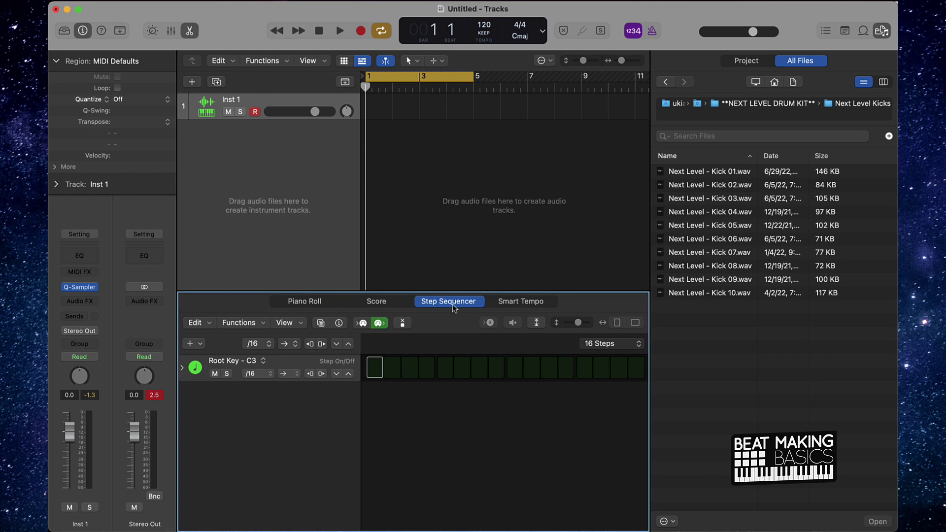
- Place kicks on steps 1, 5, 9 and 13 and play the pattern
left_click(375, 370)
left_click(445, 370)
left_click(514, 369)
left_click(582, 370)
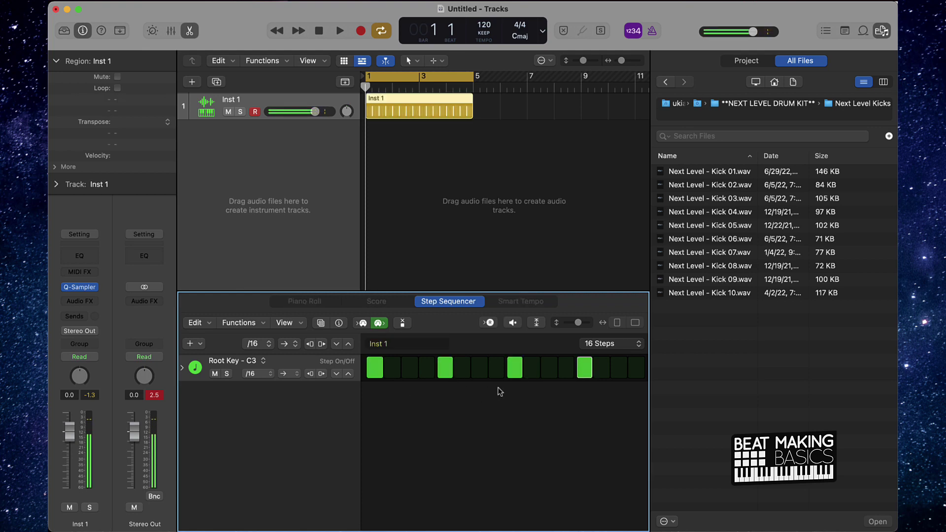
left_click(473, 221)
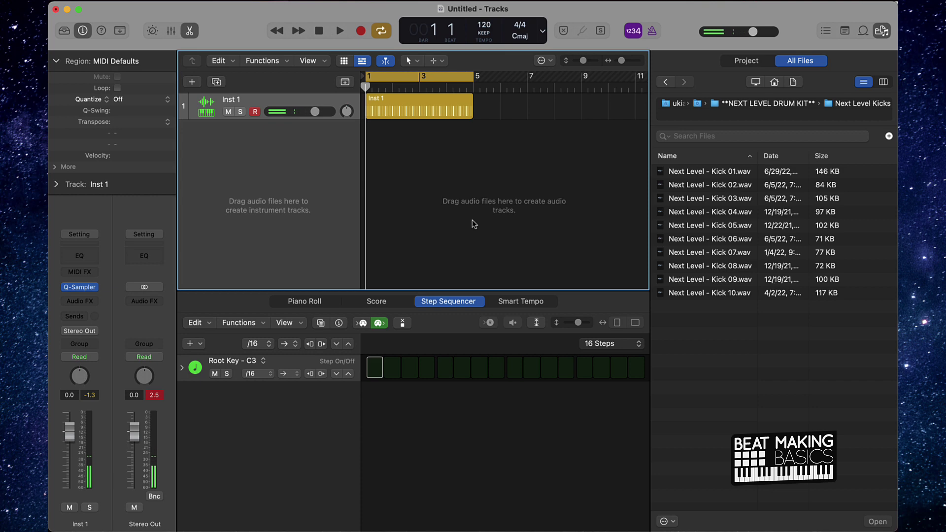
key("space")
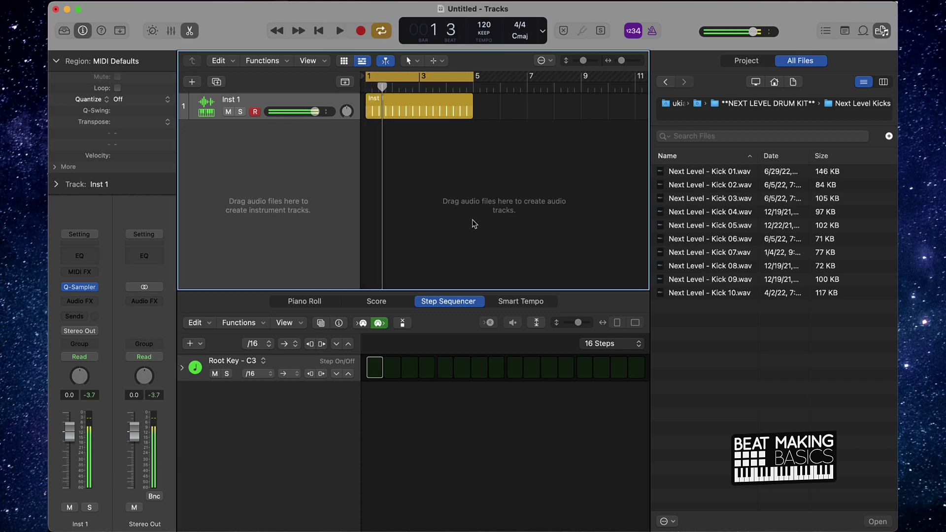
- Swap Inst 1's sampler to Kick 03.wav, audition it, and close the sampler
left_click(79, 287)
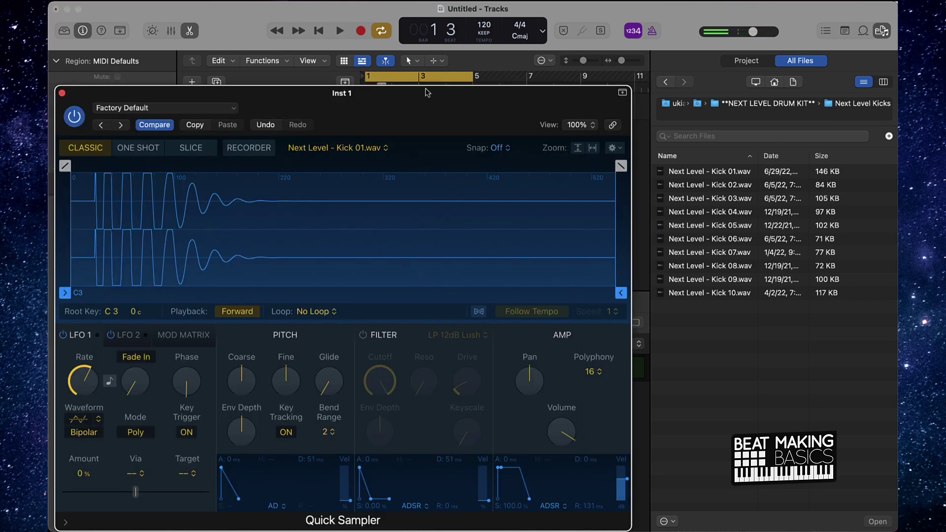
left_click_drag(738, 186, 207, 204)
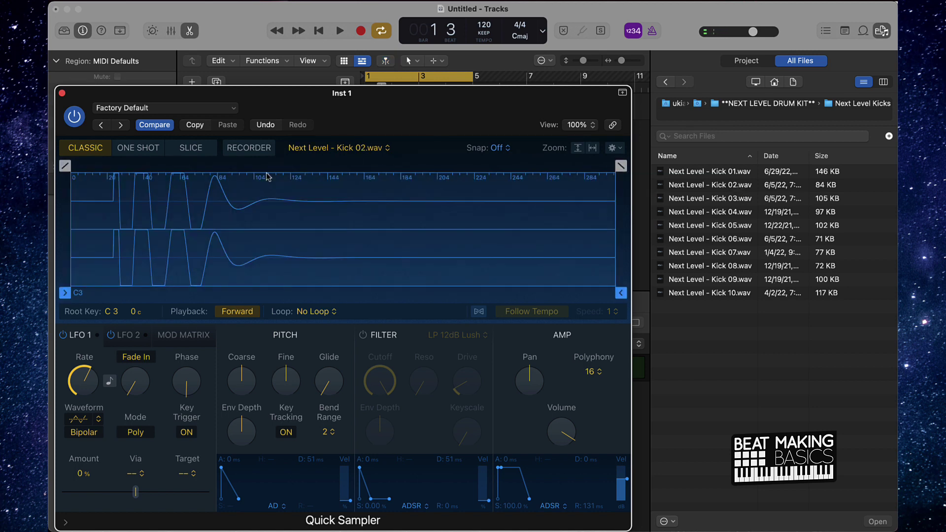
left_click_drag(719, 199, 335, 224)
key("space")
key("space")
left_click(62, 93)
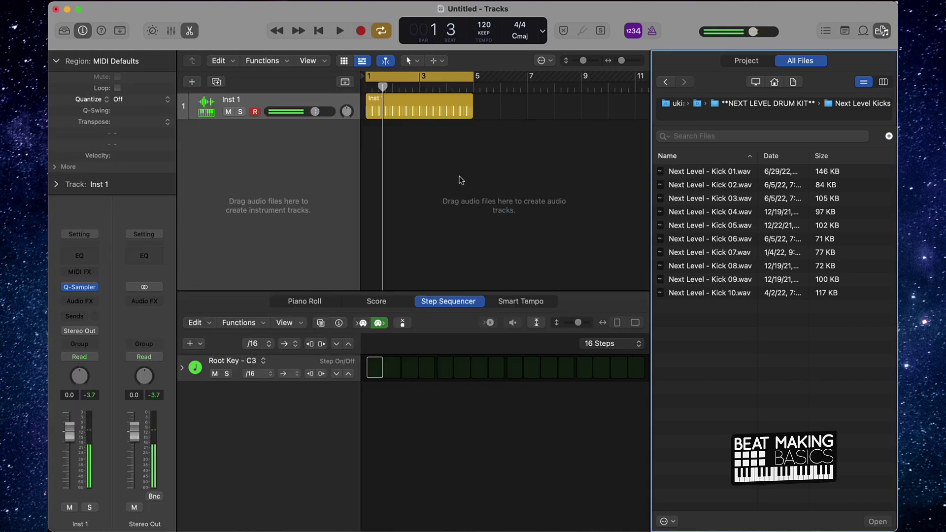
- Create a second Quick Sampler track, Inst 2
left_click(192, 82)
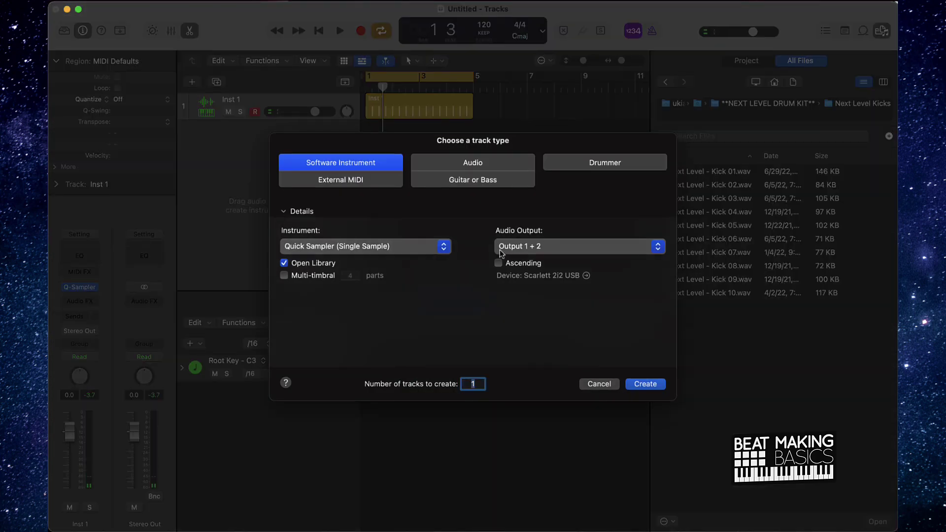
left_click(646, 384)
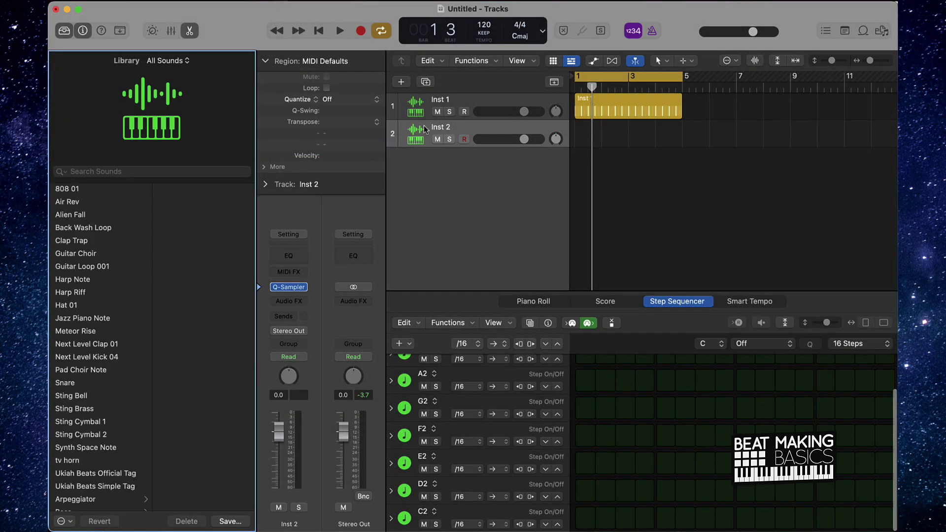
left_click(82, 31)
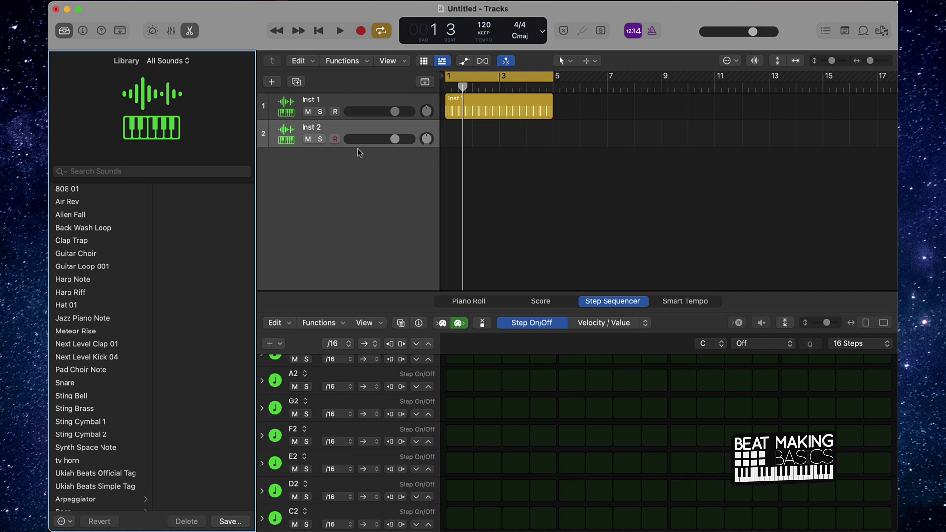
left_click(83, 31)
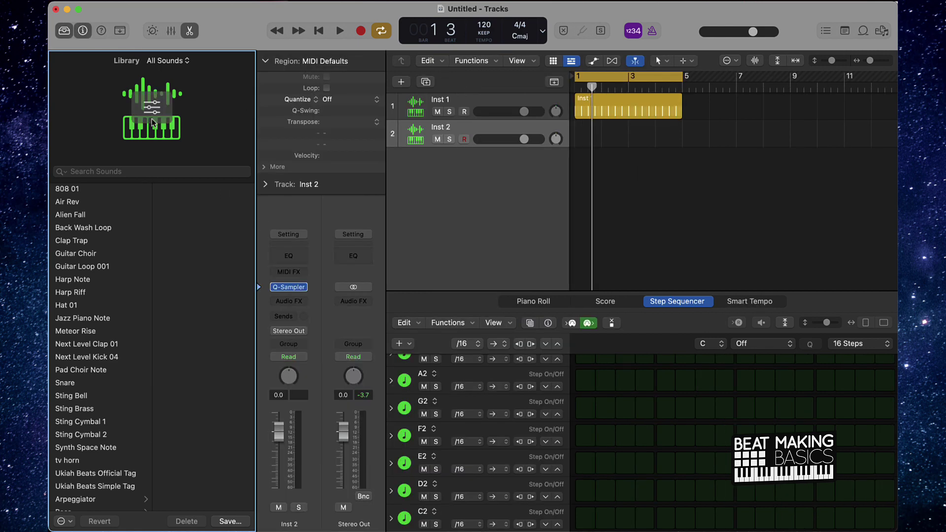
- Load Next Level - Clap 10.wav from the Claps folder into Inst 2's sampler
left_click(294, 287)
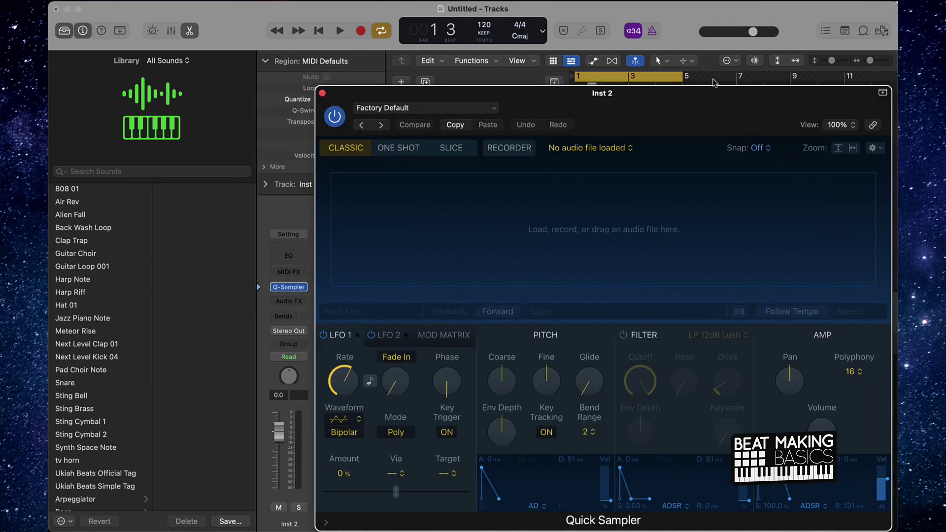
left_click_drag(719, 90, 436, 145)
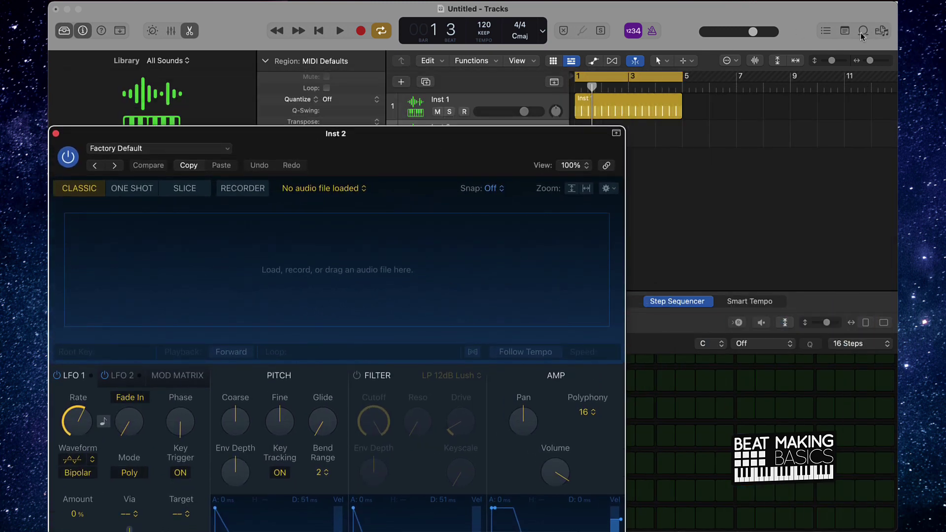
left_click(882, 30)
left_click(778, 105)
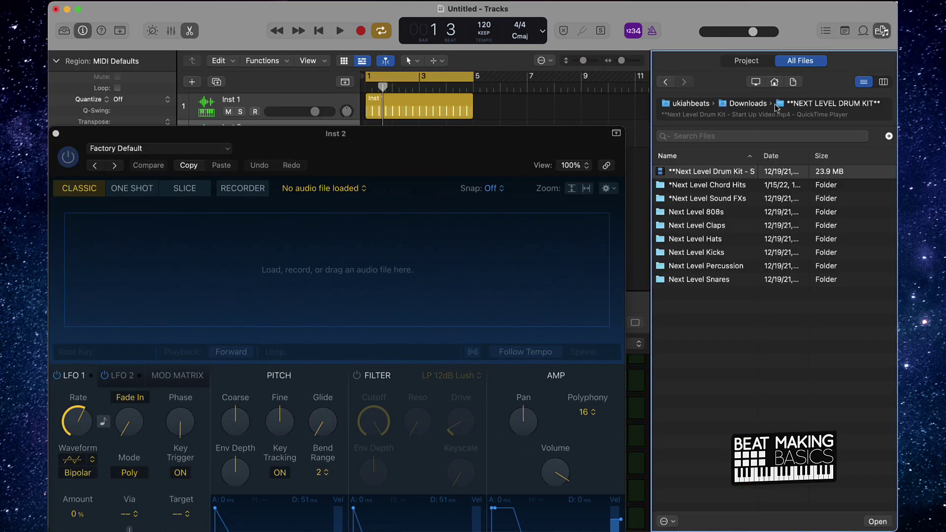
double_click(714, 227)
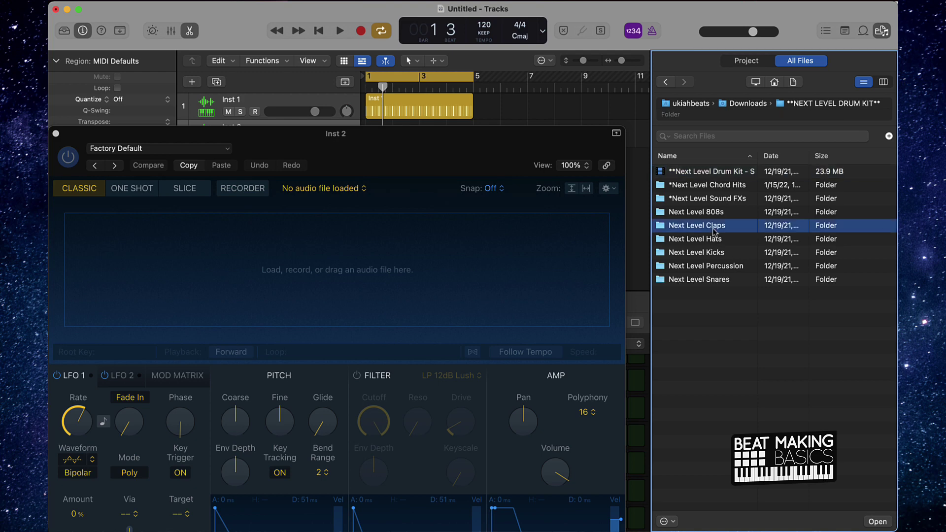
left_click_drag(723, 294, 298, 258)
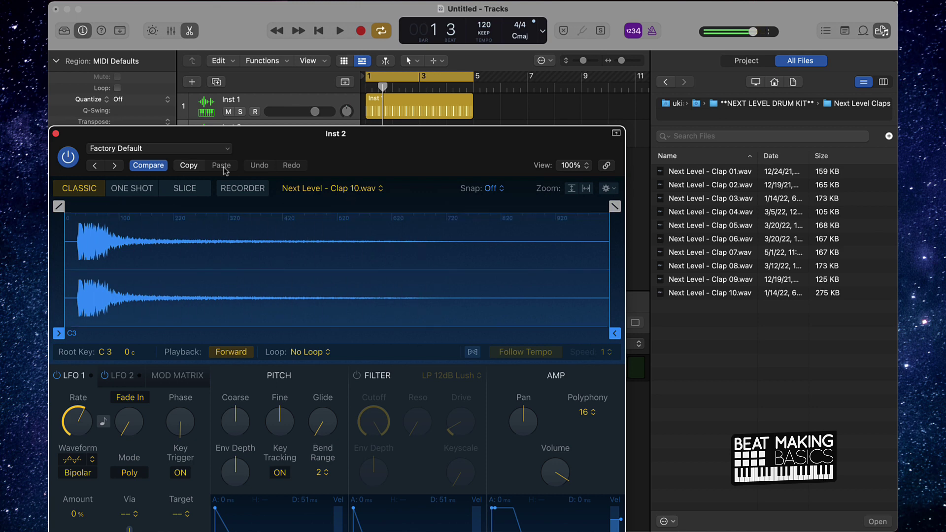
left_click(56, 134)
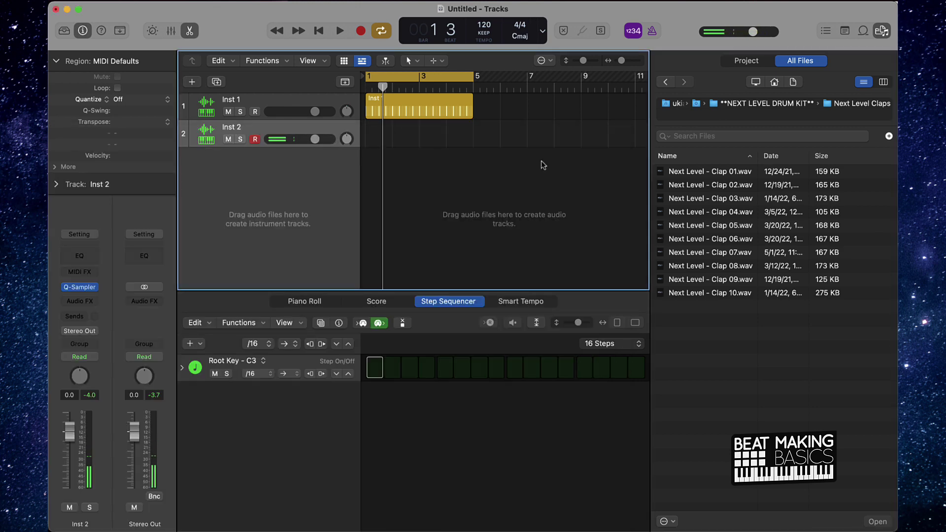
- Show the Musical Typing keyboard in piano view and record a clap rhythm on Inst 2
key("super+k")
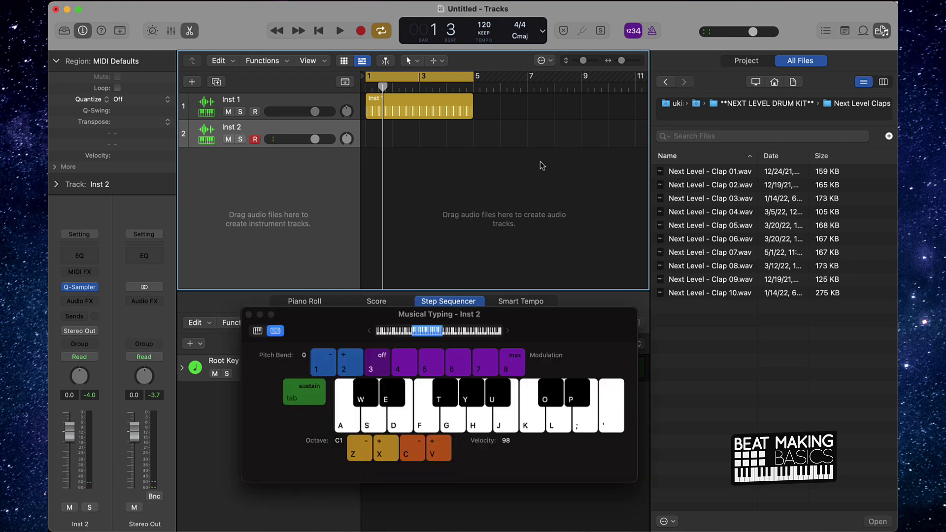
left_click(257, 331)
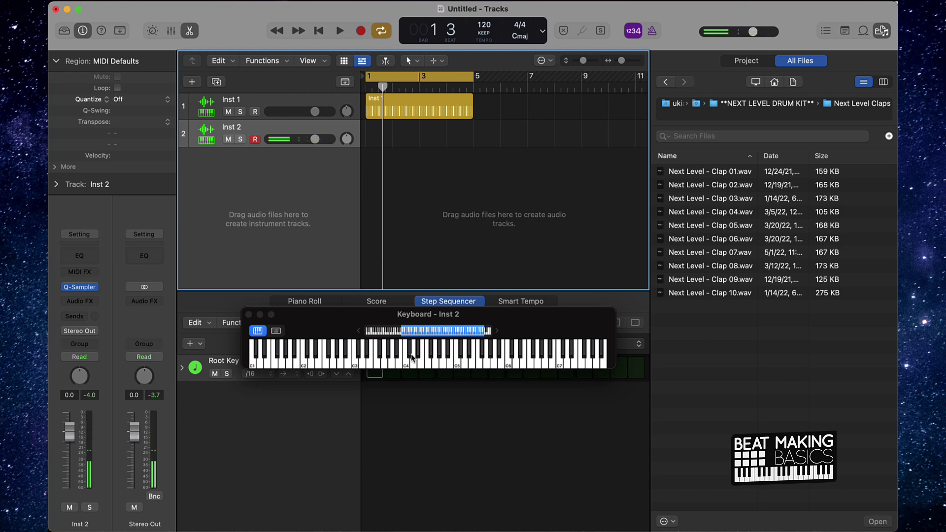
key("r")
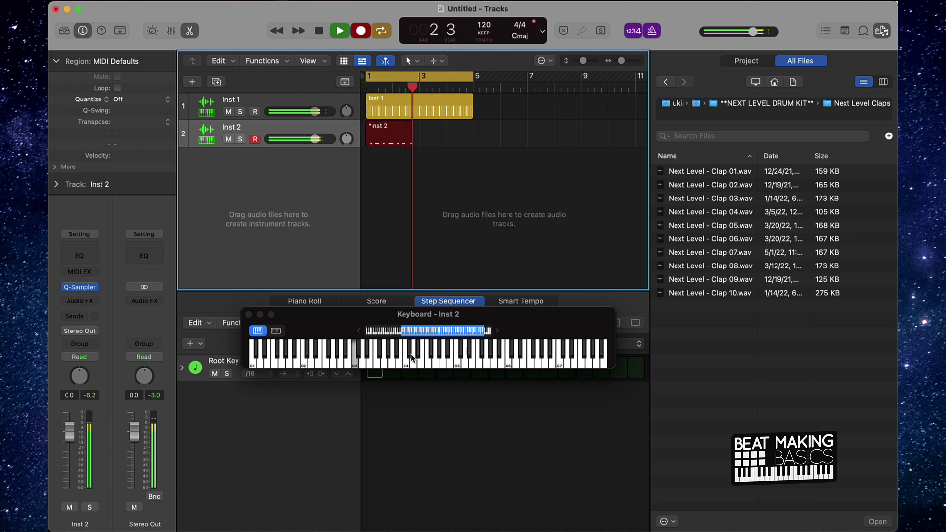
key("space")
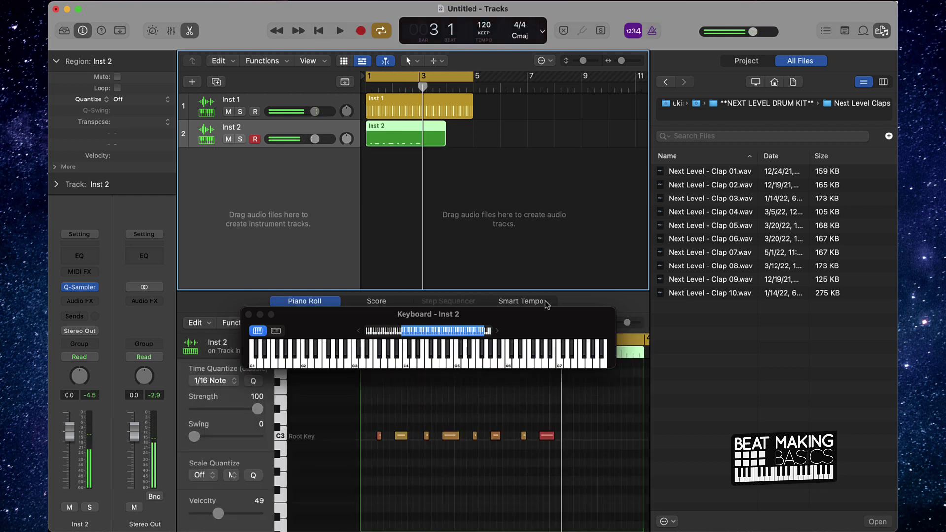
- Trim the Inst 2 region to bar 3 and quantize all its notes to sixteenths
left_click_drag(445, 140, 415, 150)
left_click(492, 485)
key("super+a")
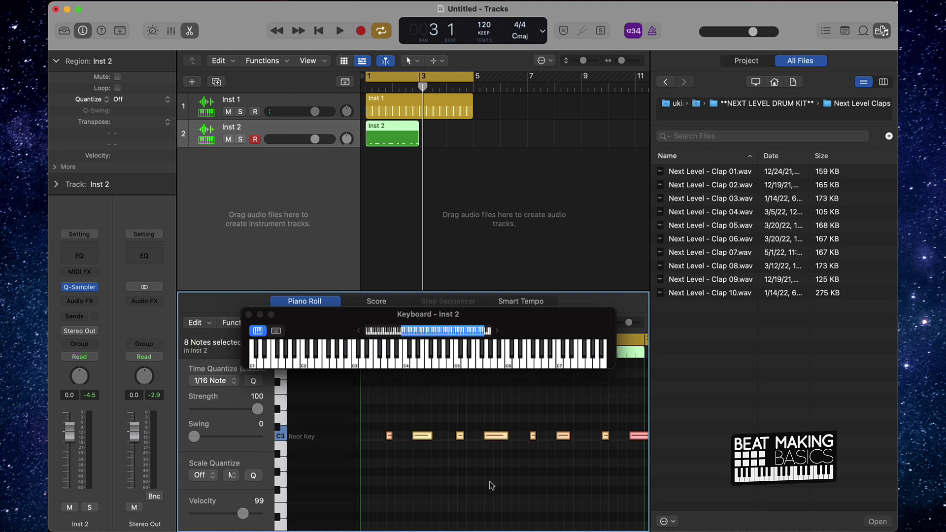
left_click_drag(328, 316, 360, 253)
left_click(258, 382)
scroll(504, 353, "right", 3)
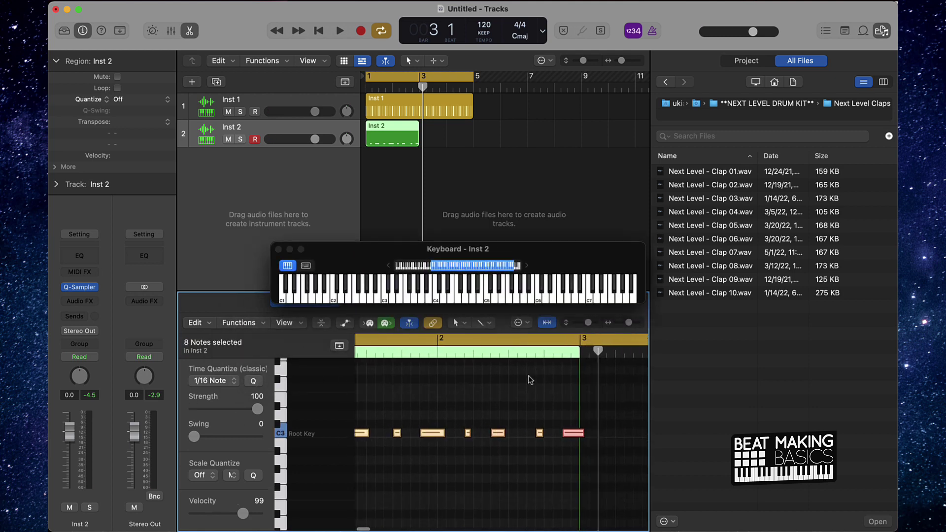
- Repeat the region at bar 3, join both into one four-bar region, and play it
left_click(395, 162)
left_click(397, 143)
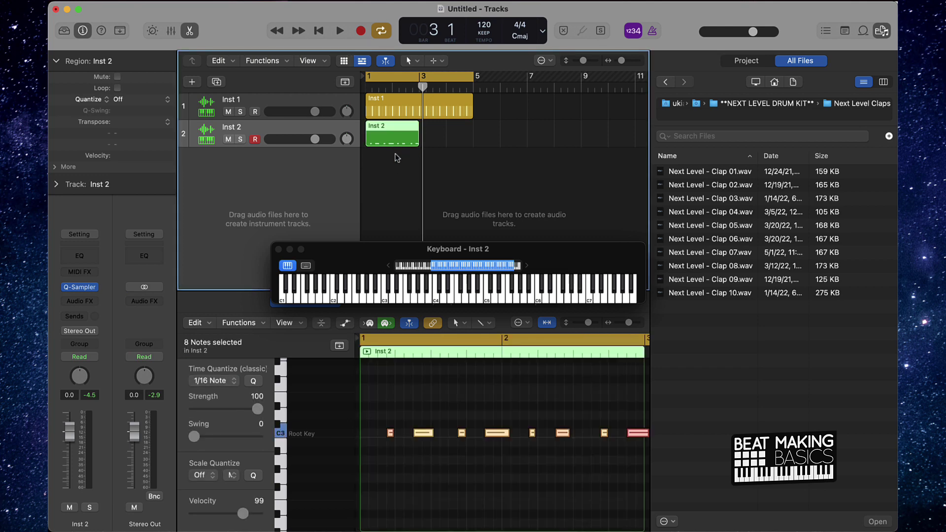
key("super+r")
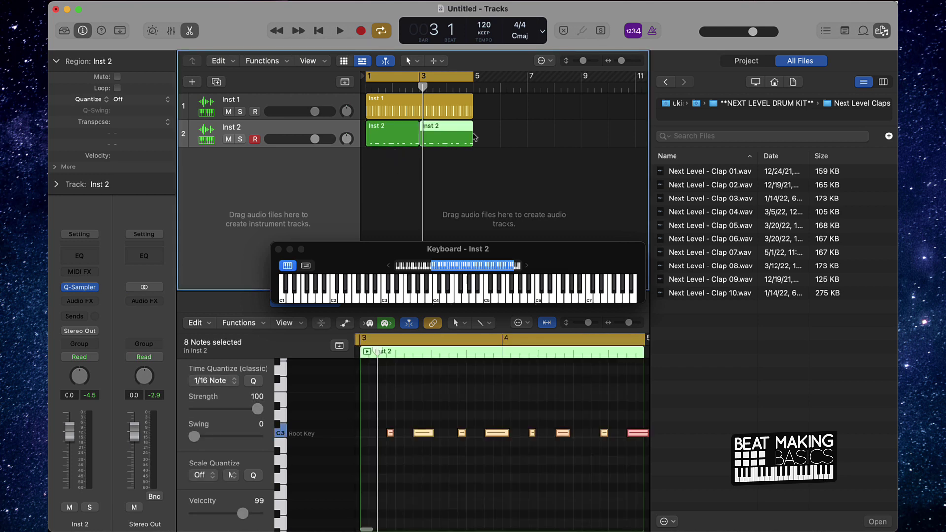
left_click_drag(510, 168, 365, 147)
key("super+j")
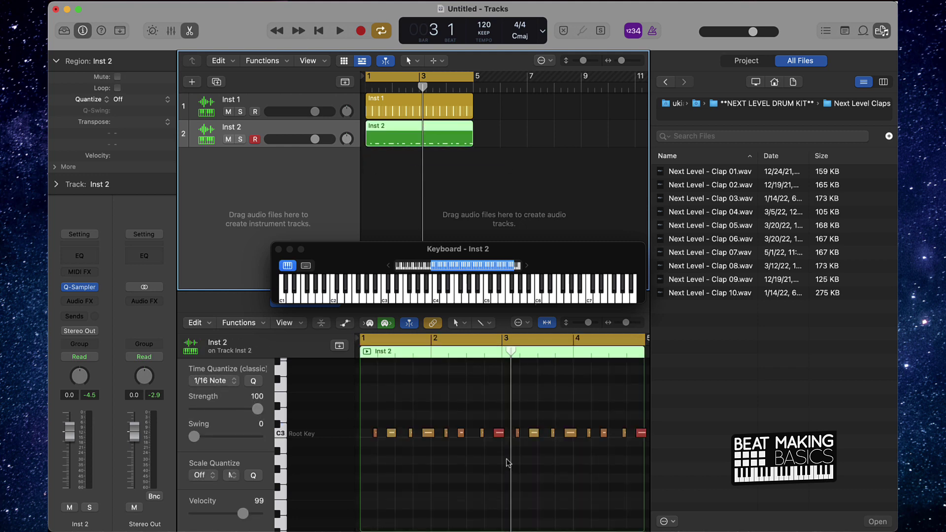
key("space")
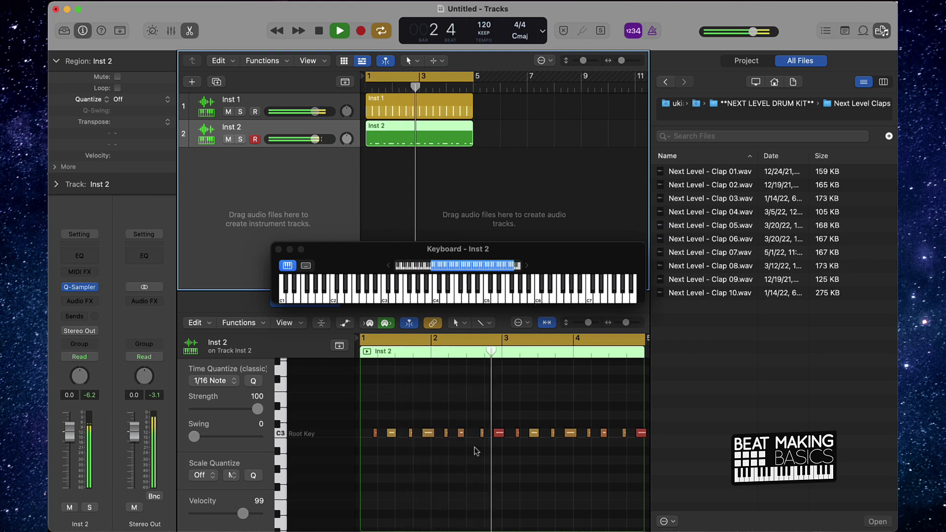
left_click_drag(356, 260, 320, 183)
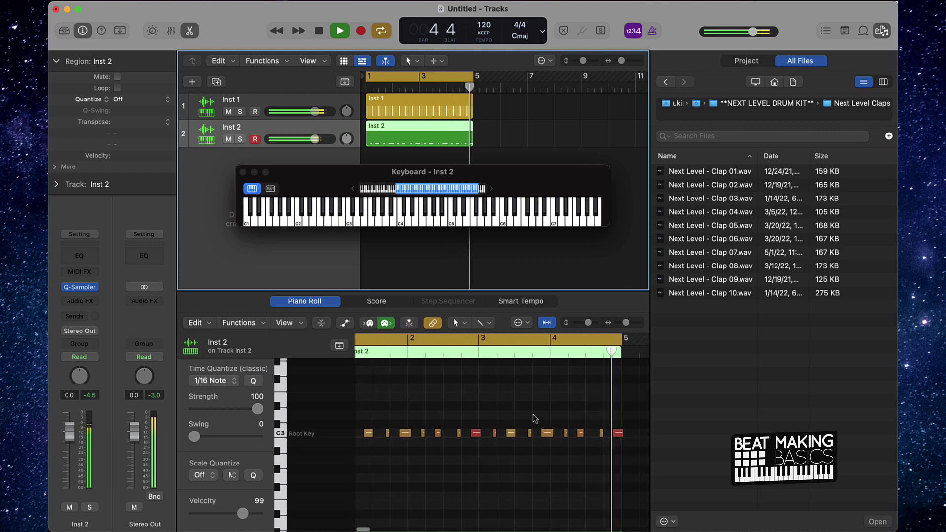
key("space")
scroll(508, 412, "down", 3)
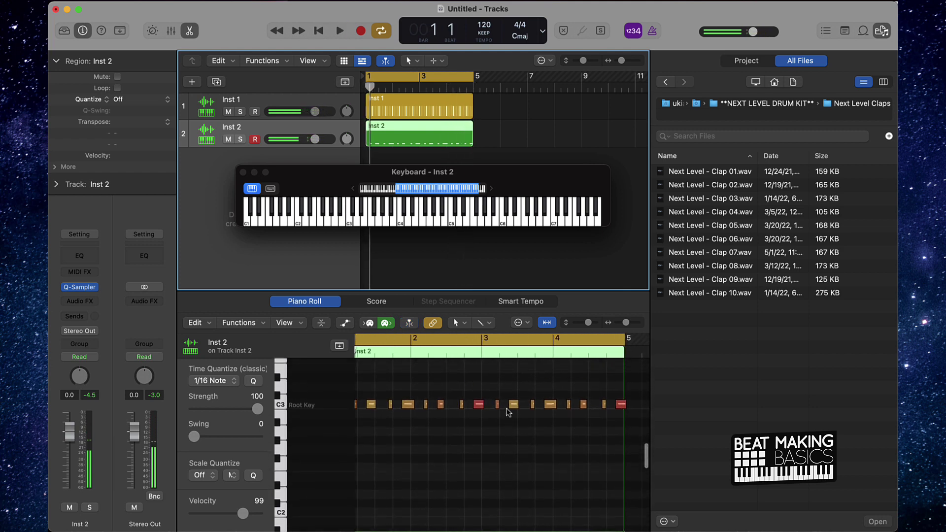
scroll(509, 412, "up", 1)
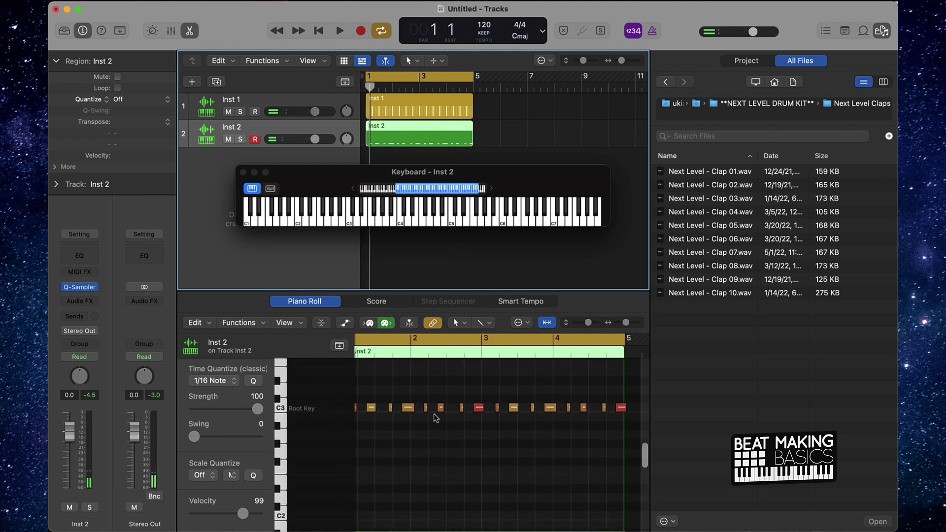
- Lower the velocity of the two loudest Inst 2 notes in the Note Velocity lane
left_click(346, 323)
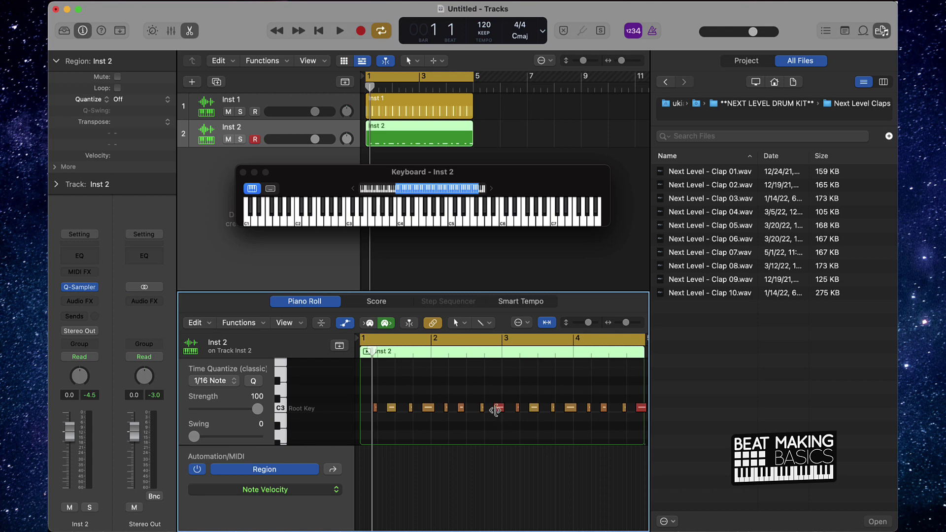
left_click(339, 469)
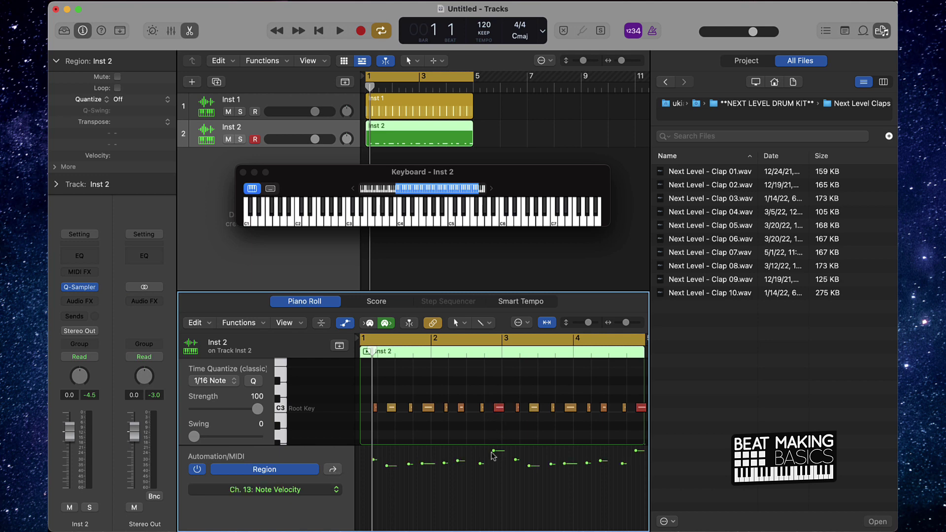
left_click_drag(491, 452, 493, 465)
left_click_drag(638, 455, 639, 467)
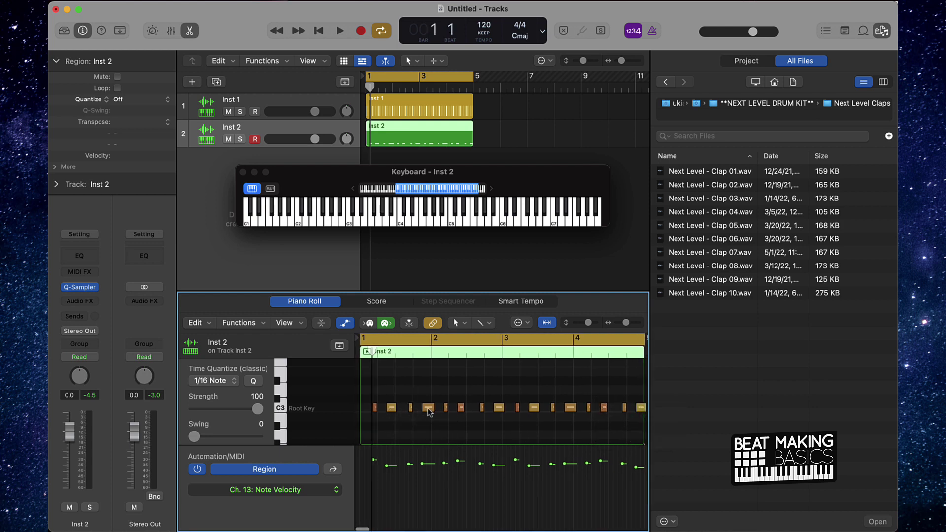
- Nudge five clap notes slightly earlier and play the beat to check the groove
left_click(429, 408)
scroll(570, 422, "right", 3)
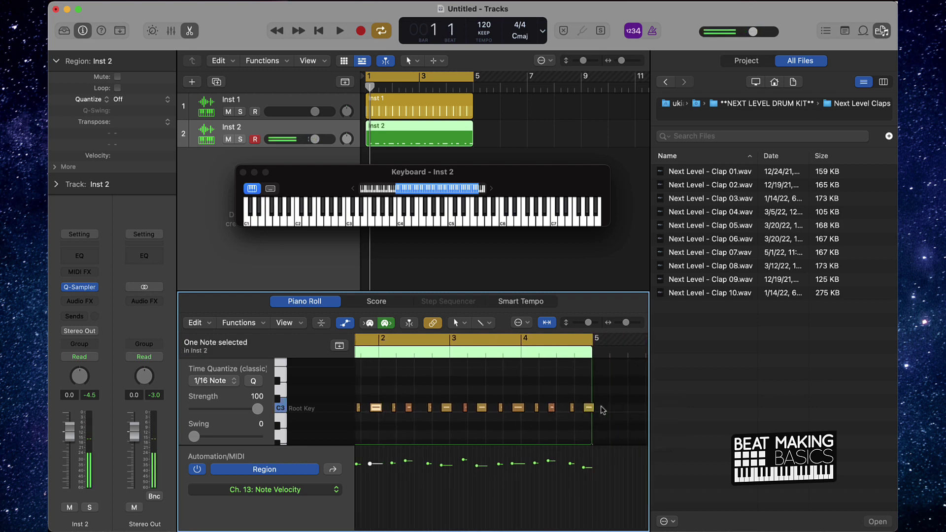
left_click(573, 408, "shift")
left_click(515, 409, "shift")
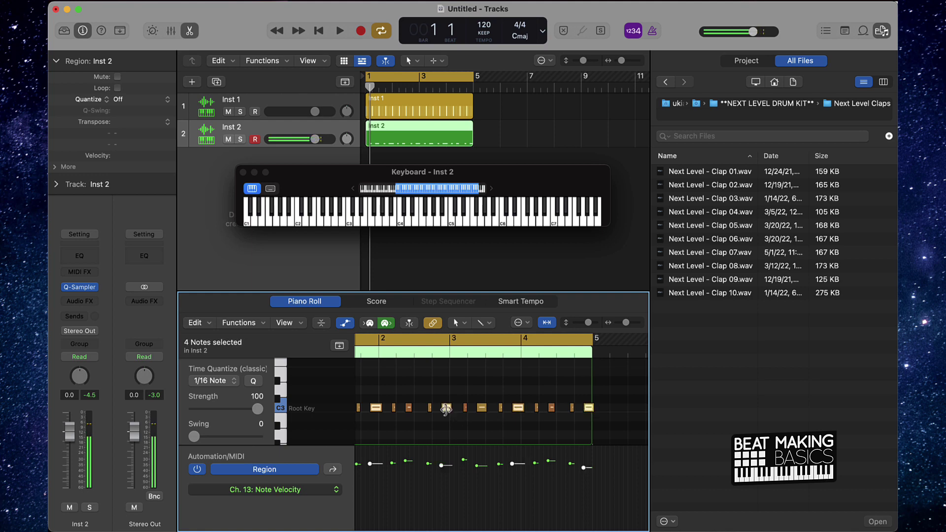
left_click(483, 408, "shift")
scroll(419, 414, "left", 3)
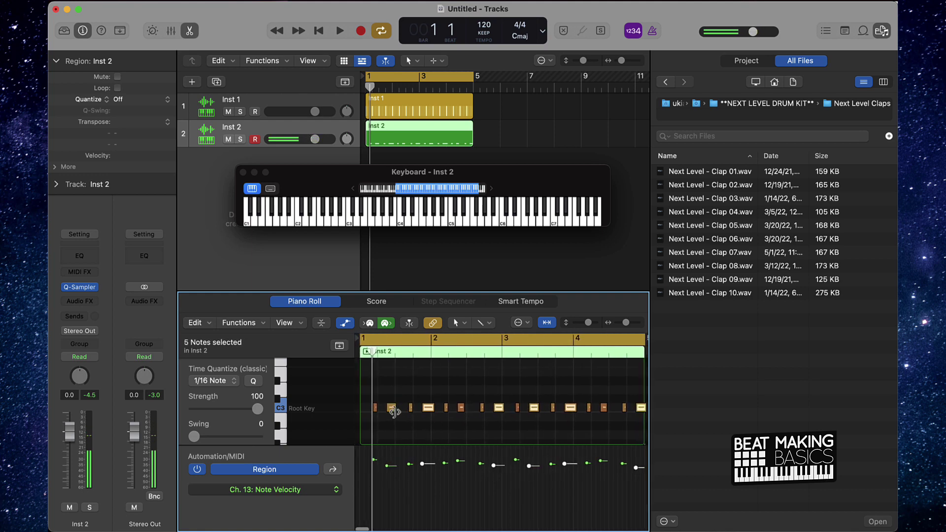
left_click_drag(430, 409, 395, 410)
left_click(462, 432)
left_click(413, 429)
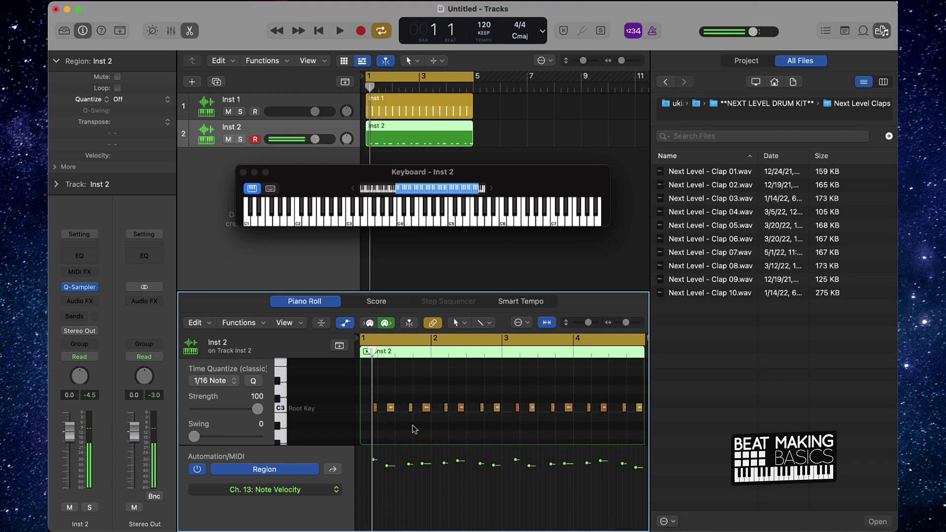
key("space")
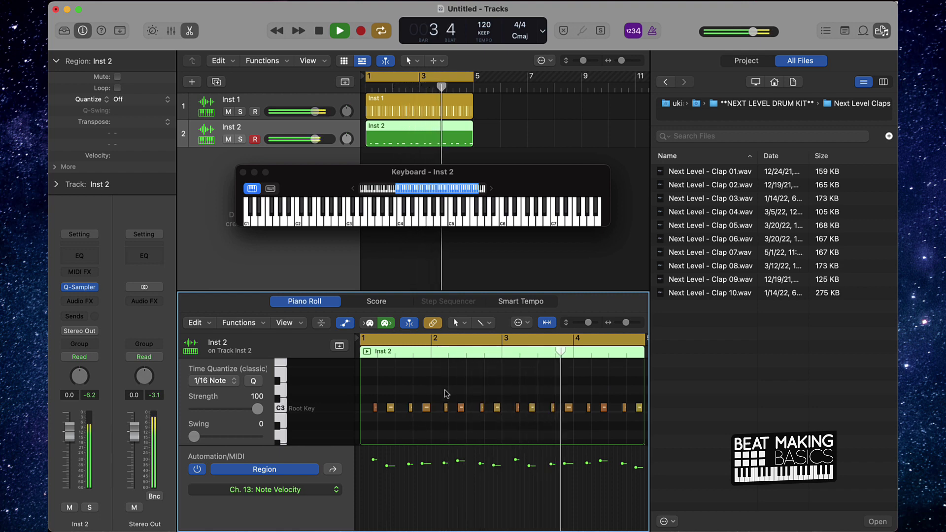
key("space")
- Close the floating keyboard and rename the second track Clap
left_click(242, 172)
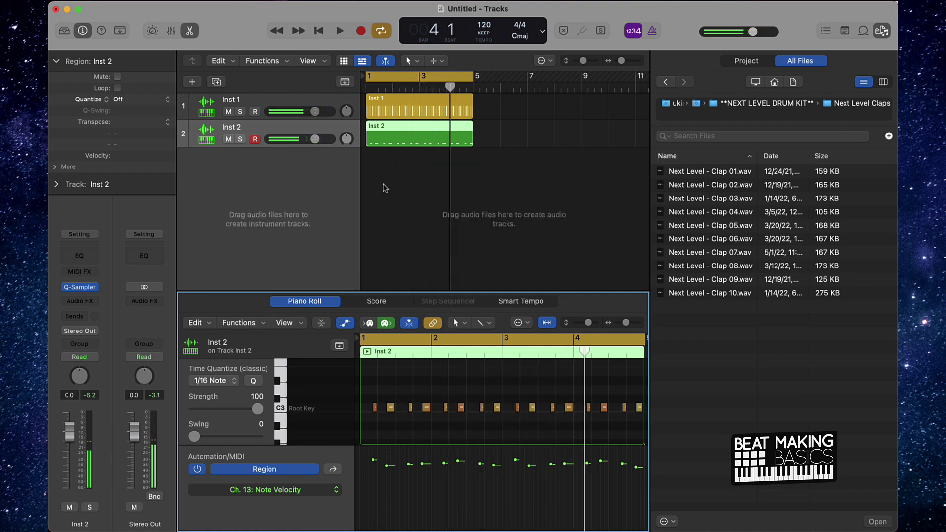
left_click(373, 191)
double_click(239, 127)
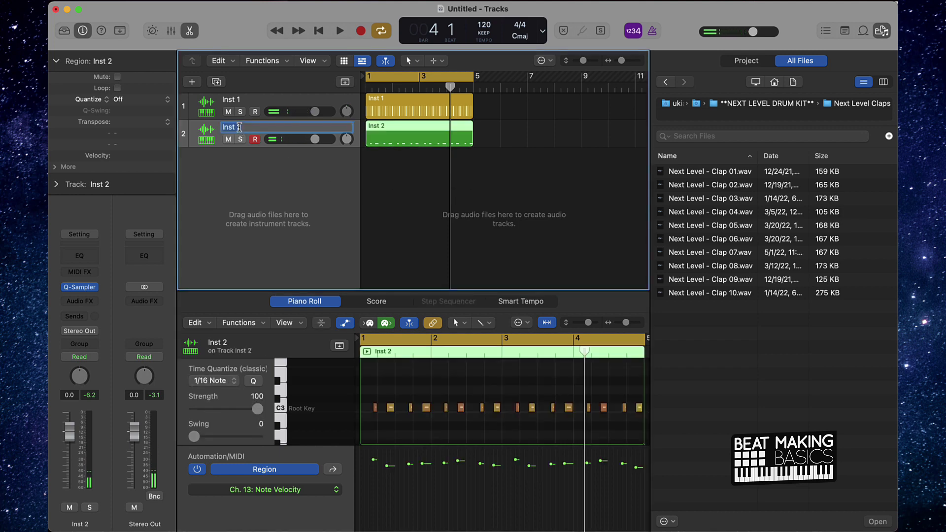
type("Clap")
key("Return")
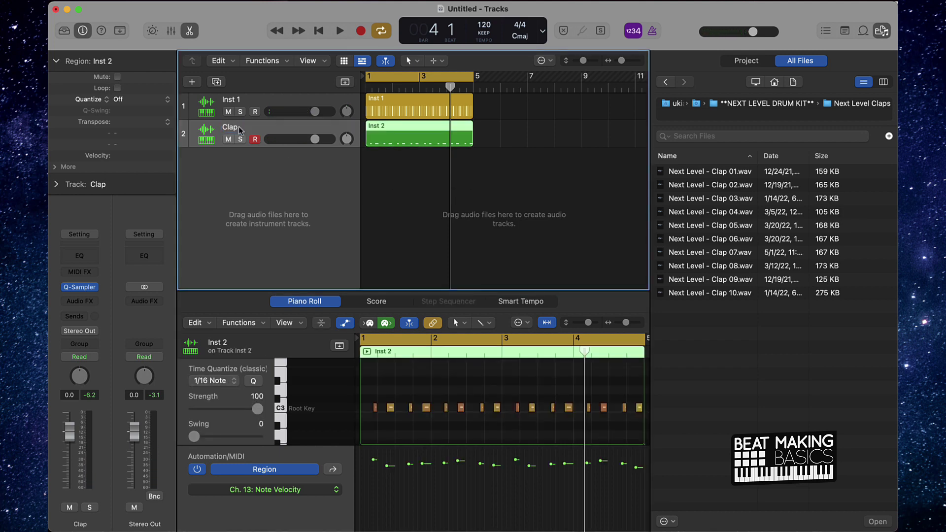
- Rename the first track Kick and open the Apple Loops browser showing shaker loops
double_click(226, 100)
type("Kick")
key("Return")
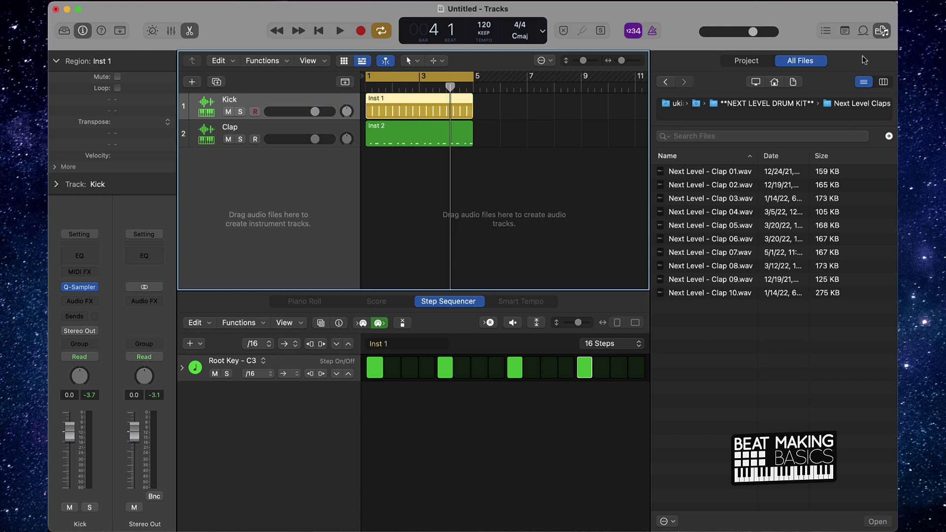
left_click(863, 31)
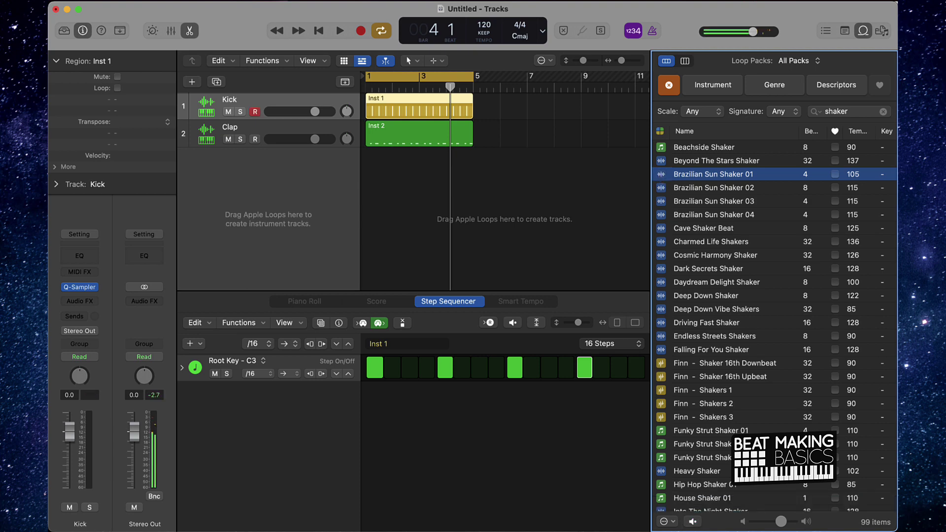
- Preview six shaker loops, add Cosmic Harmony Shaker as a track, and end its region at bar 5
left_click(664, 323)
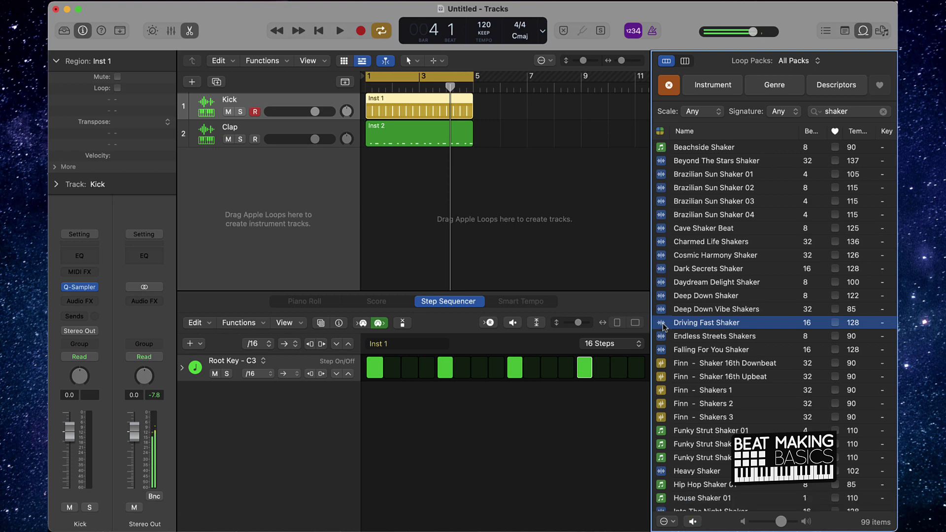
left_click(663, 317)
left_click(663, 298)
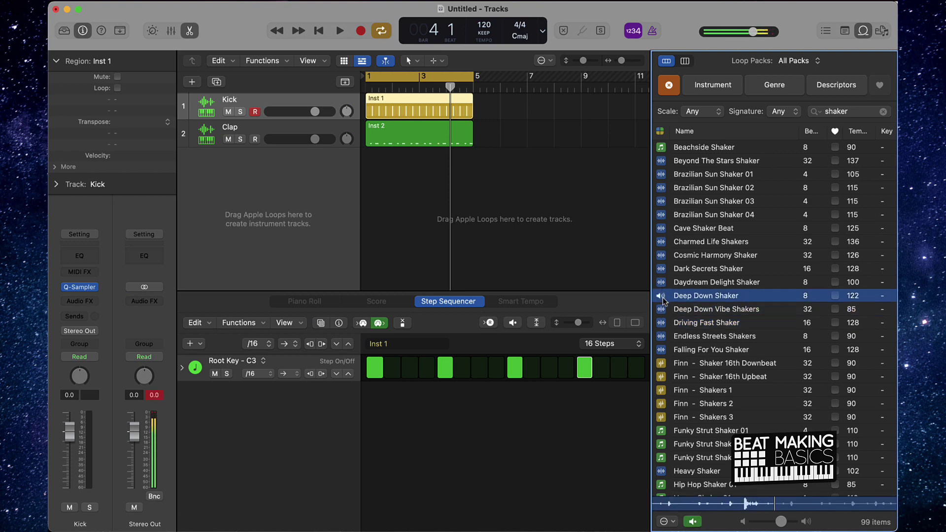
left_click(664, 283)
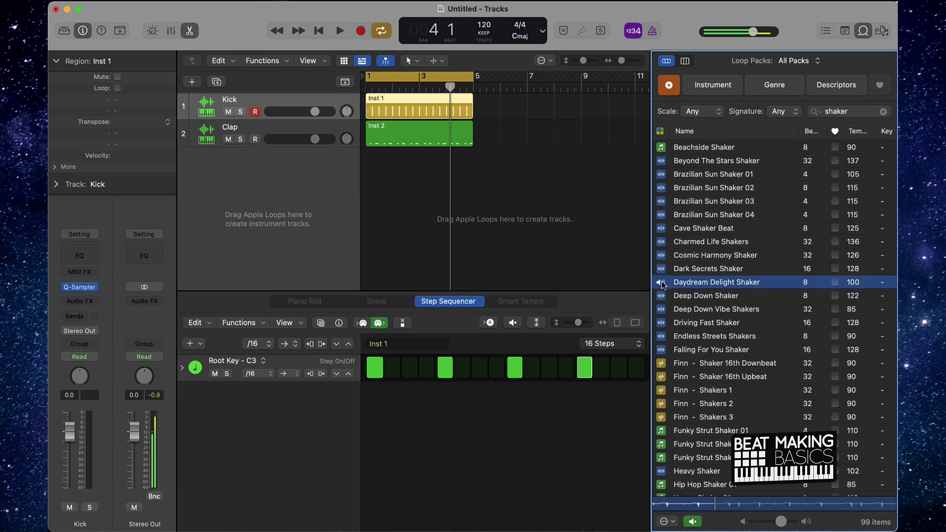
left_click(663, 269)
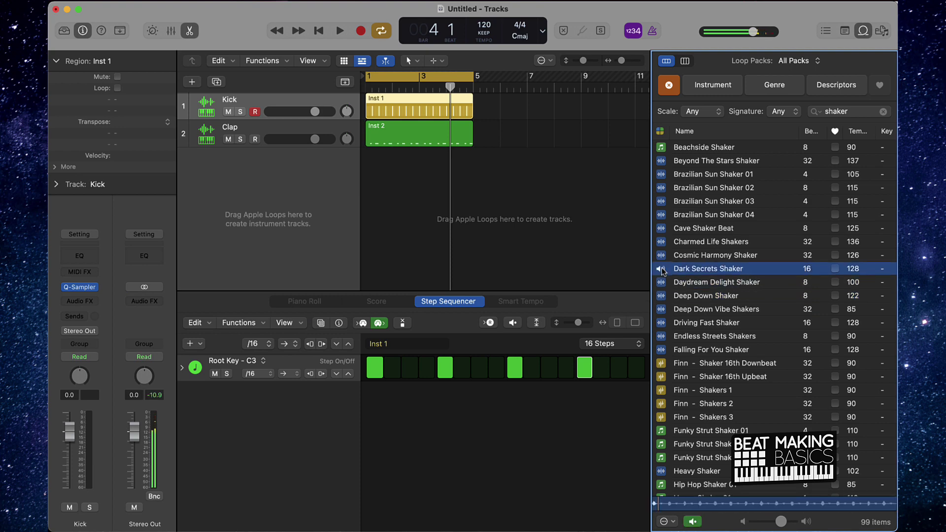
left_click(664, 255)
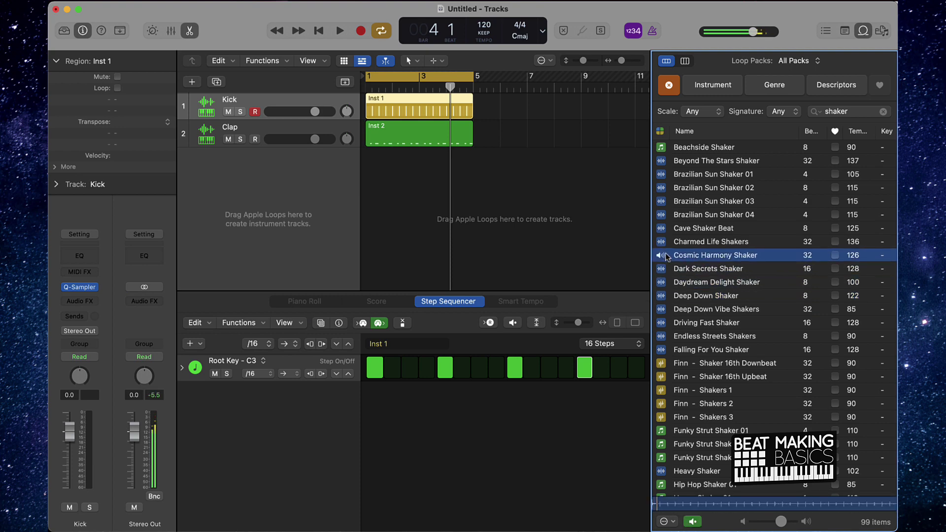
left_click_drag(704, 257, 368, 182)
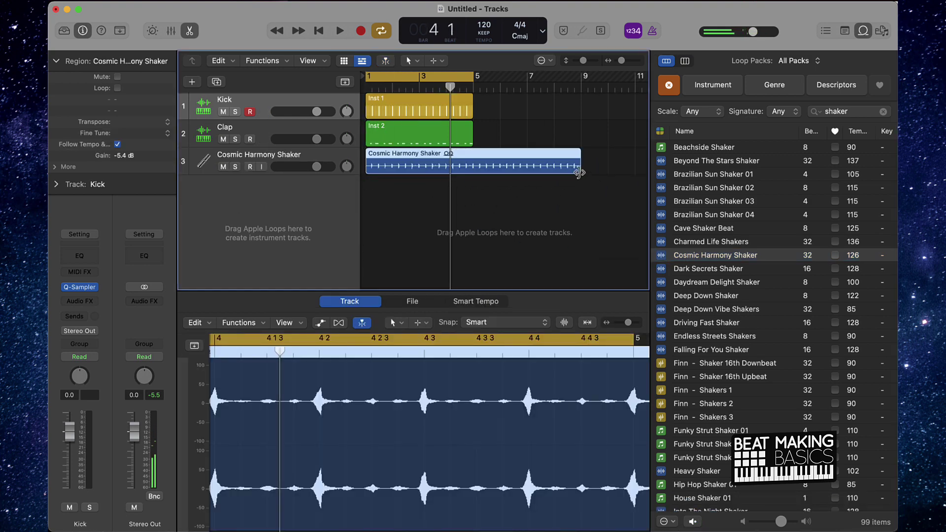
left_click_drag(579, 174, 473, 174)
- Play the beat, then stretch the Cosmic Harmony Shaker region longer over the first bars
left_click(504, 192)
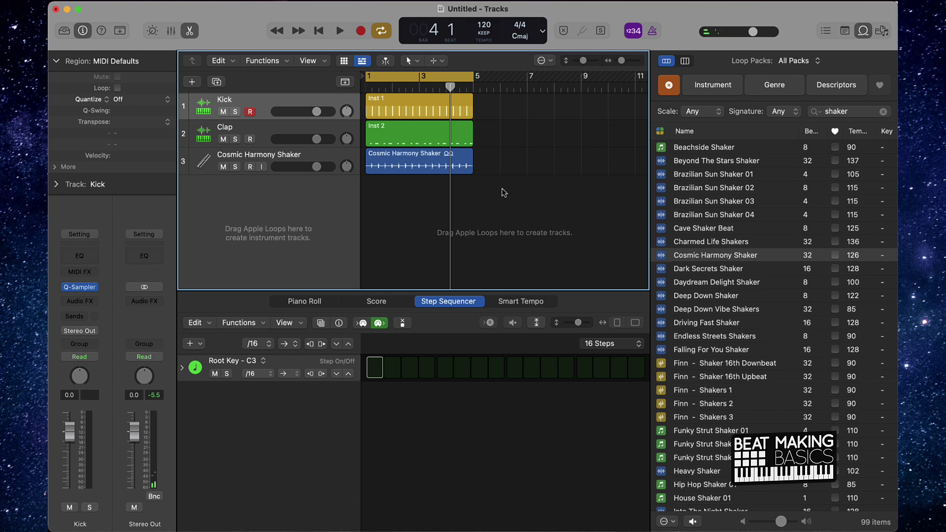
key("space")
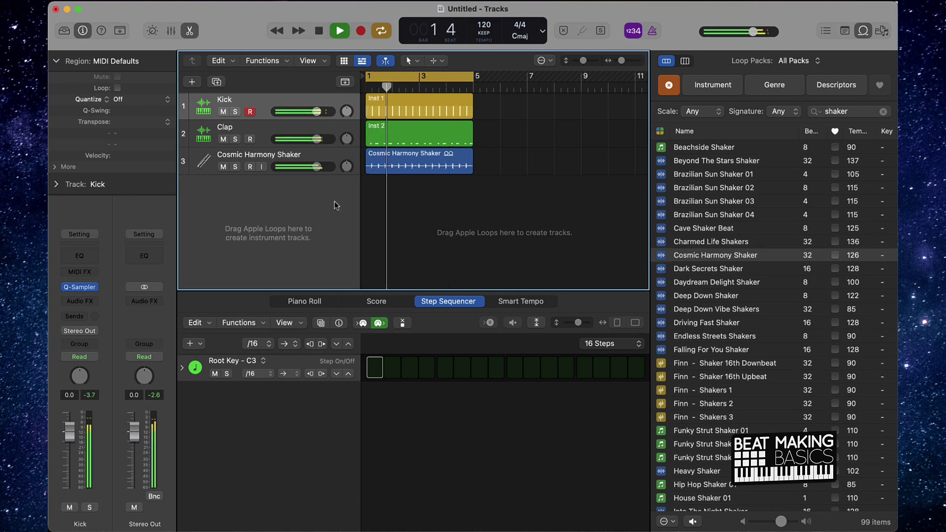
key("space")
left_click(370, 188, "ctrl+alt")
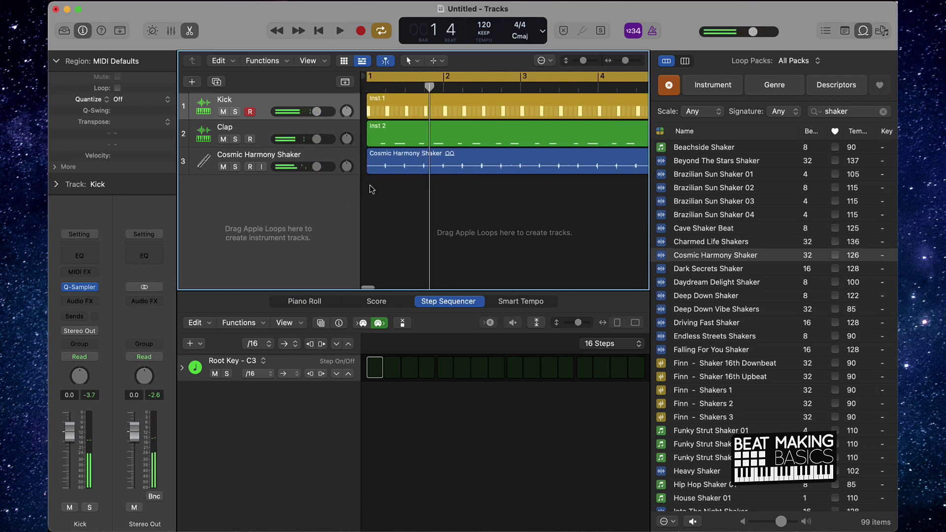
left_click_drag(366, 169, 465, 188)
scroll(527, 187, "right", 10)
scroll(508, 188, "left", 3)
- Hear the longer shaker, delete the Cosmic Harmony Shaker region, and preview Brazilian Sun Shaker 02
key("space")
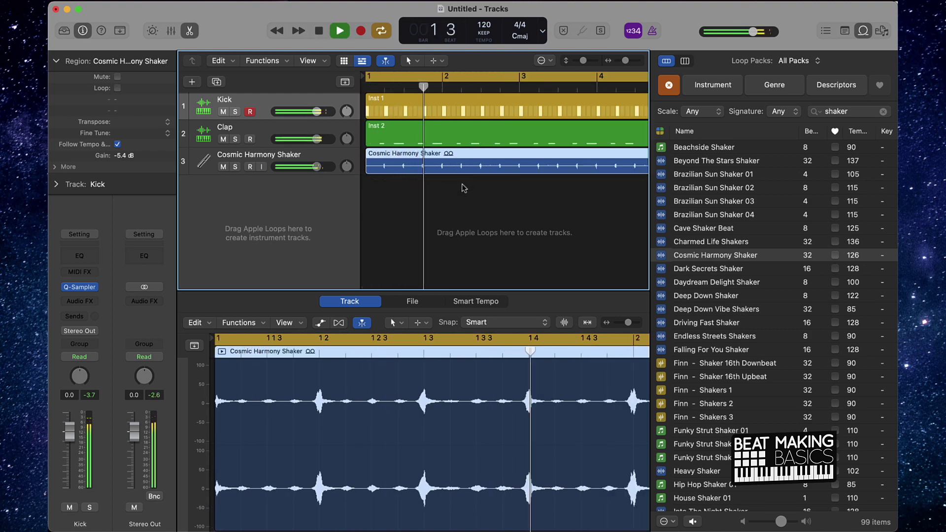
key("space")
key("Delete")
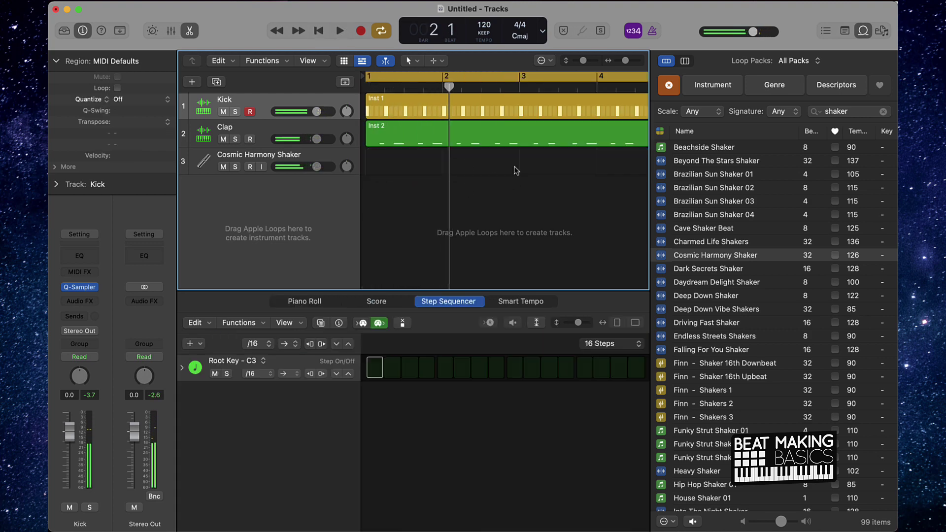
left_click(715, 190)
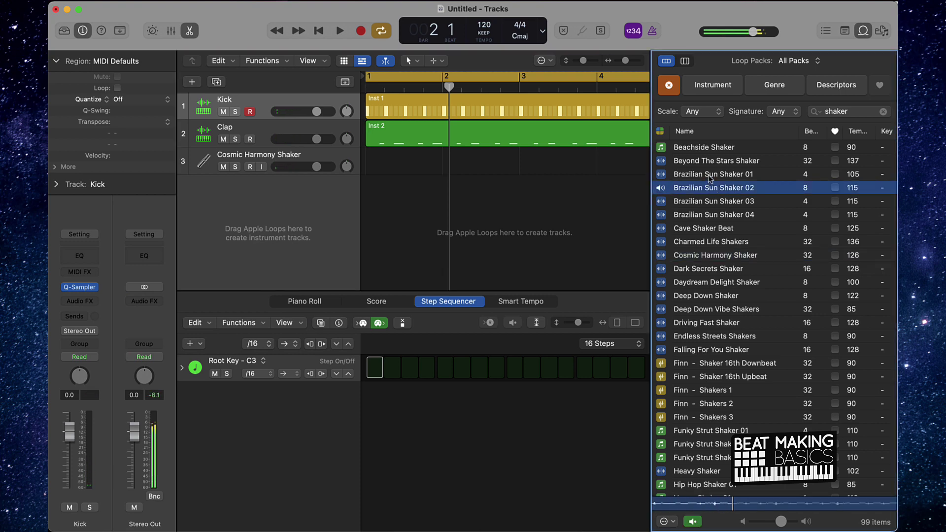
- Place Brazilian Sun Shaker 01 at bar 1 of track 3, repeat it through bar 4, and join the copies
left_click_drag(710, 179, 365, 162)
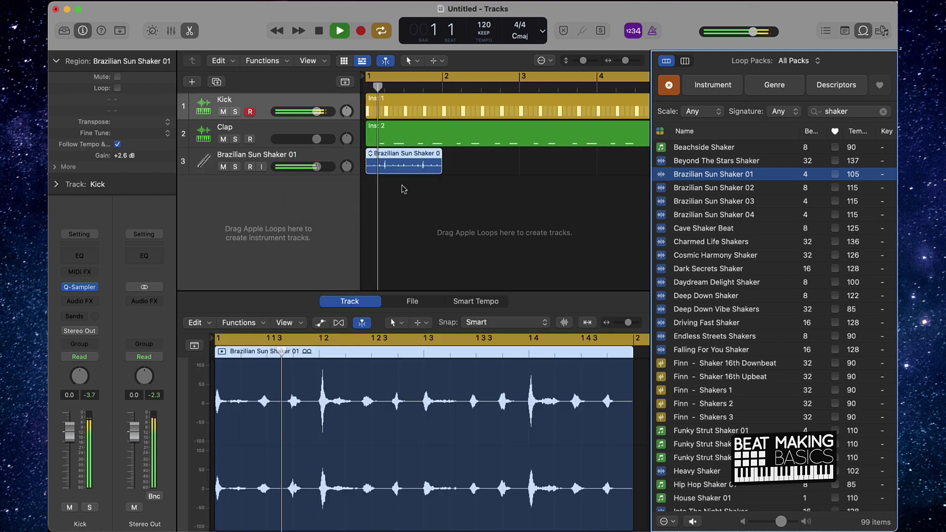
left_click(402, 162)
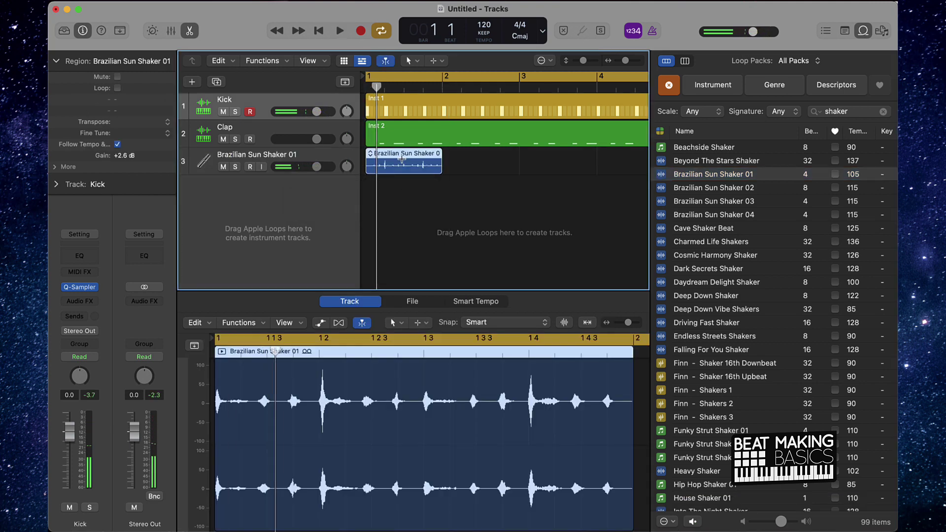
key("super+r")
key("super+r")
key("super+r")
left_click_drag(383, 207, 625, 172)
key("super+j")
key("Return")
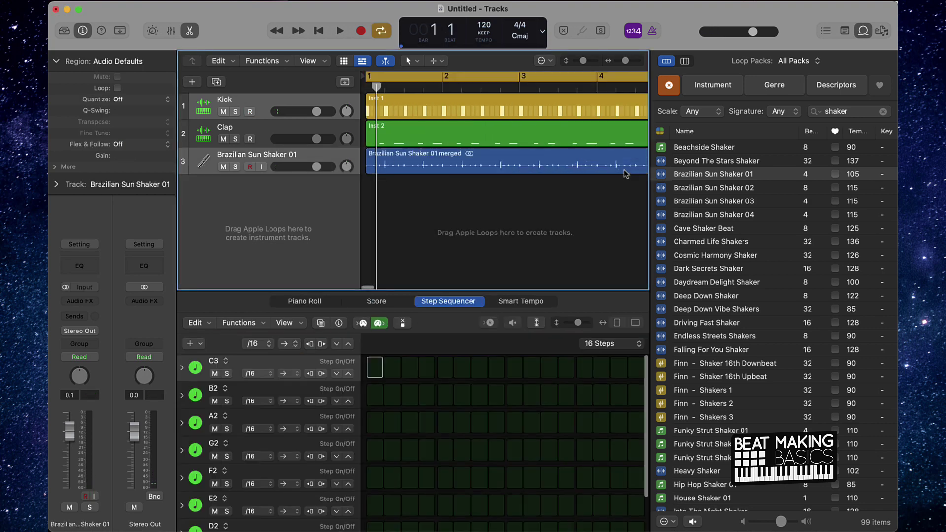
key("space")
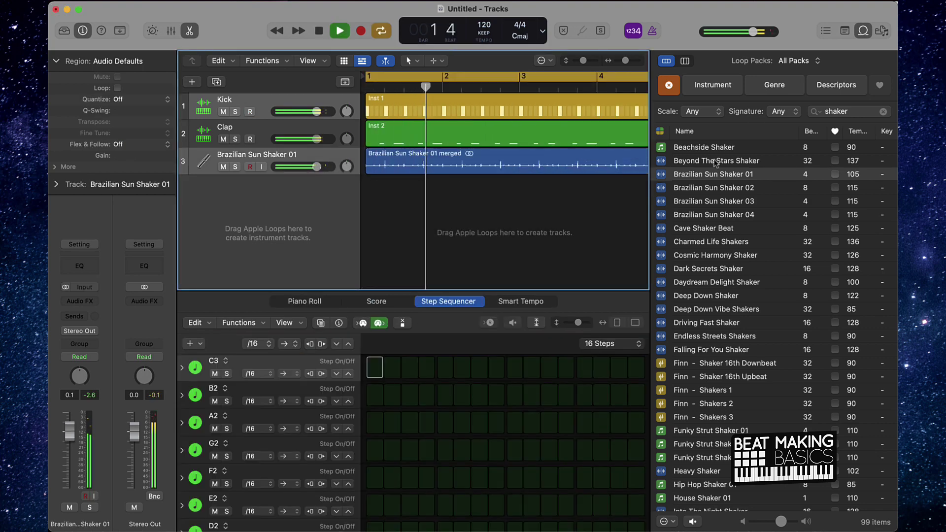
key("o")
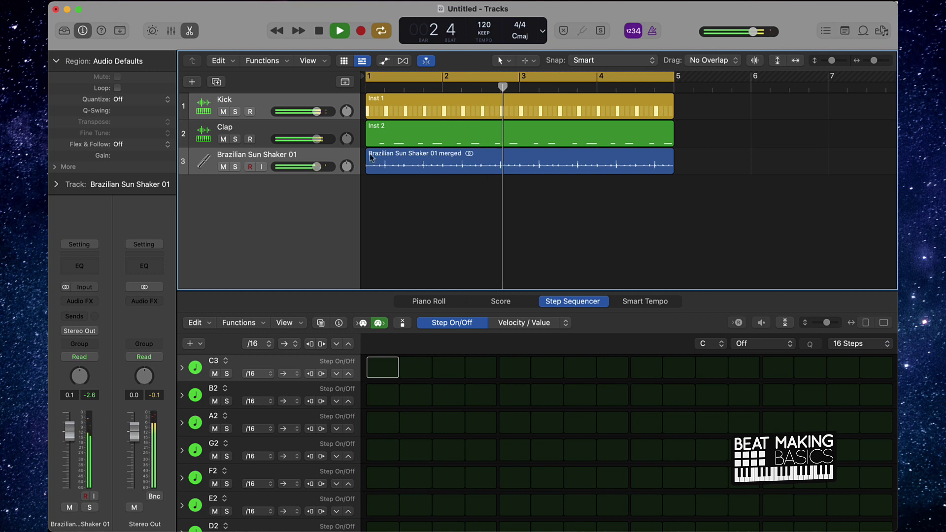
- Lower the project tempo to 115 BPM and delete the merged shaker region
left_click_drag(484, 24, 484, 32)
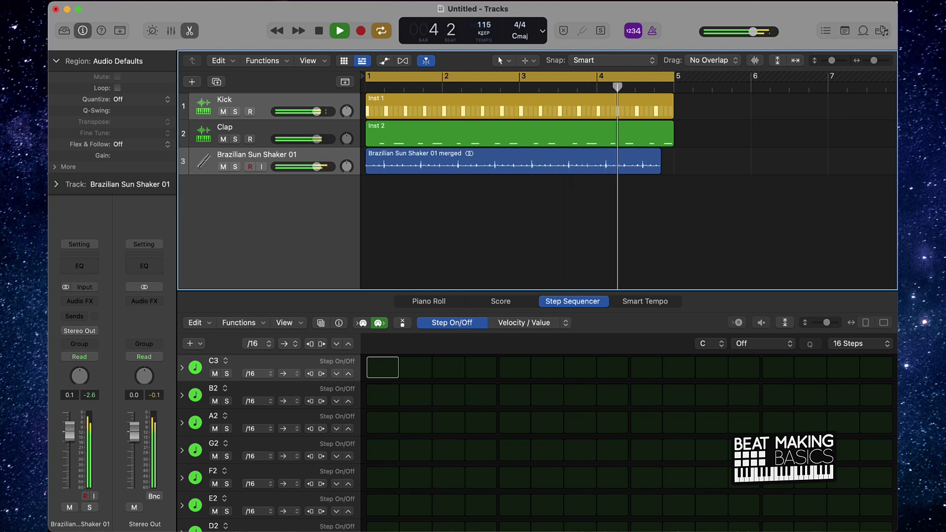
left_click(482, 161)
key("Delete")
key("space")
key("space")
- Place Brazilian Sun Shaker 01 at bar 1 again, repeat it, and turn track 3 down to -2 dB
left_click(882, 30)
left_click(863, 30)
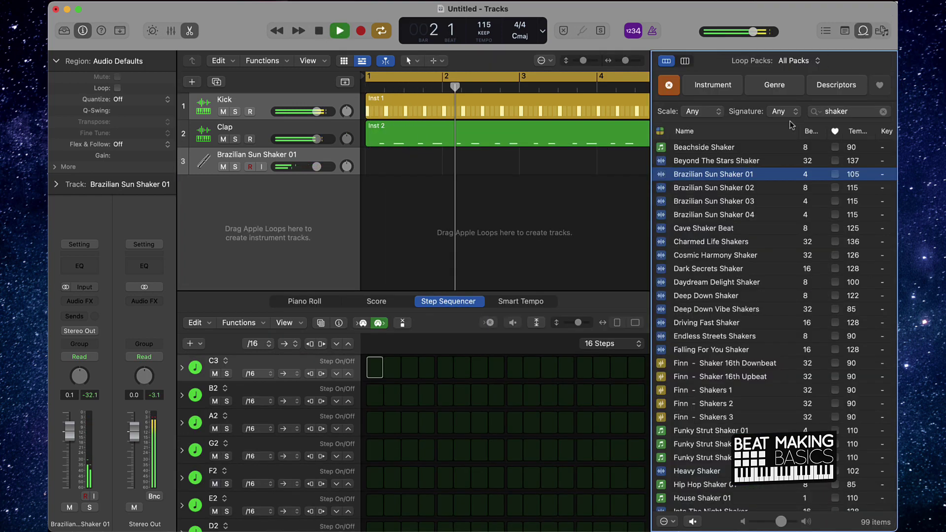
left_click_drag(728, 175, 376, 156)
key("super+r")
key("super+r")
key("super+r")
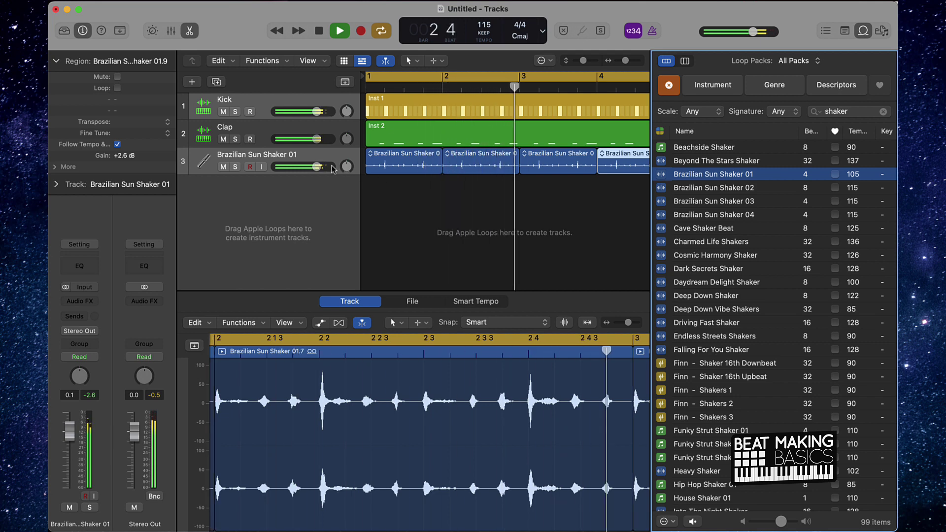
left_click_drag(316, 167, 307, 168)
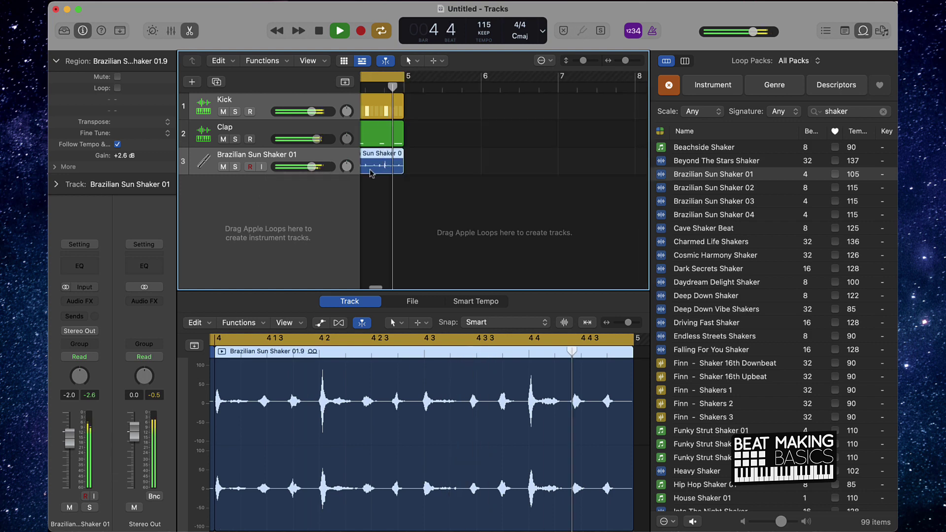
key("space")
left_click(525, 162)
- Join the four shaker regions into one merged region spanning bars 1–4
left_click(864, 31)
scroll(483, 163, "left", 5)
scroll(483, 162, "down", 5)
left_click_drag(370, 185, 504, 165)
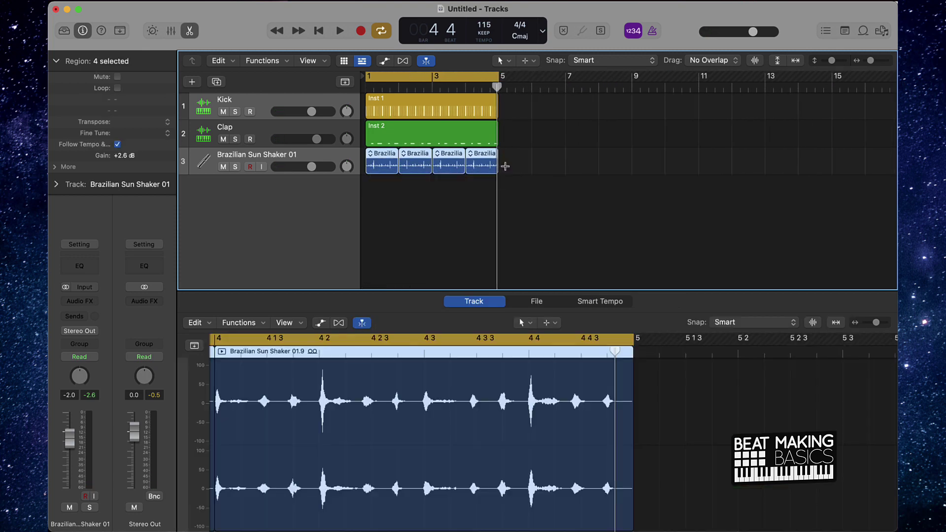
key("super+j")
key("Return")
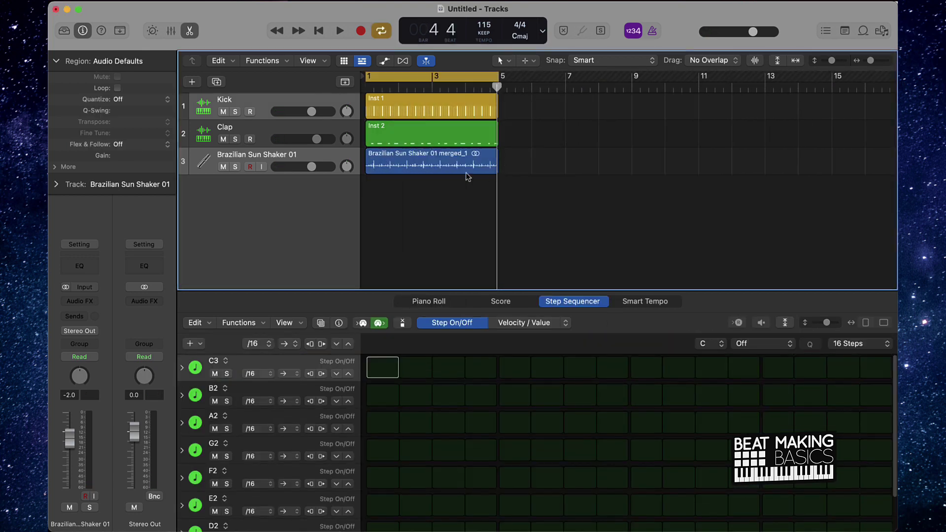
- Create a new software instrument track, Inst 3, with Alchemy Stereo as its instrument
left_click(195, 150)
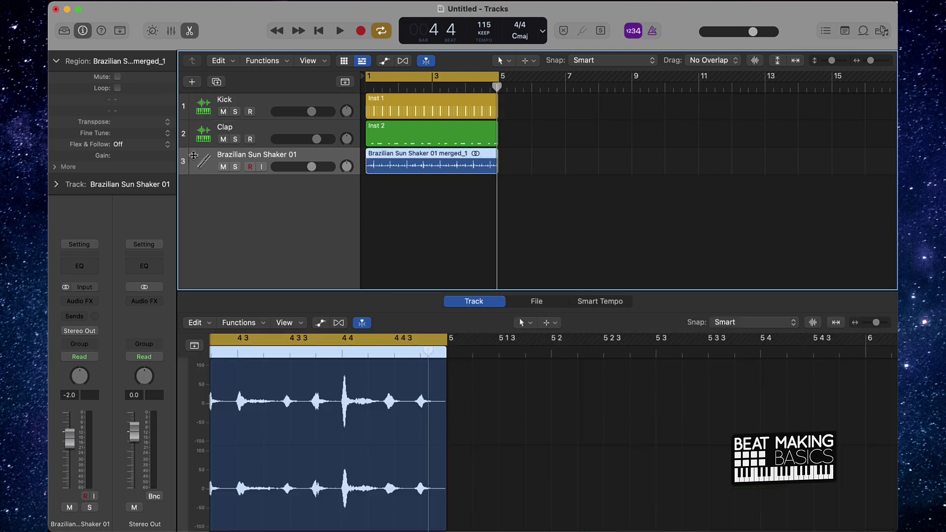
left_click(193, 87)
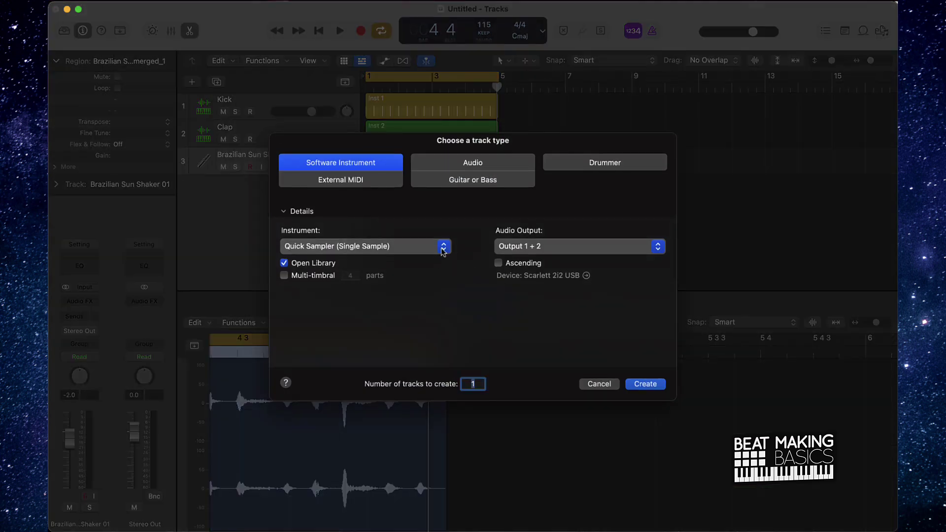
left_click(443, 248)
mouse_move(379, 215)
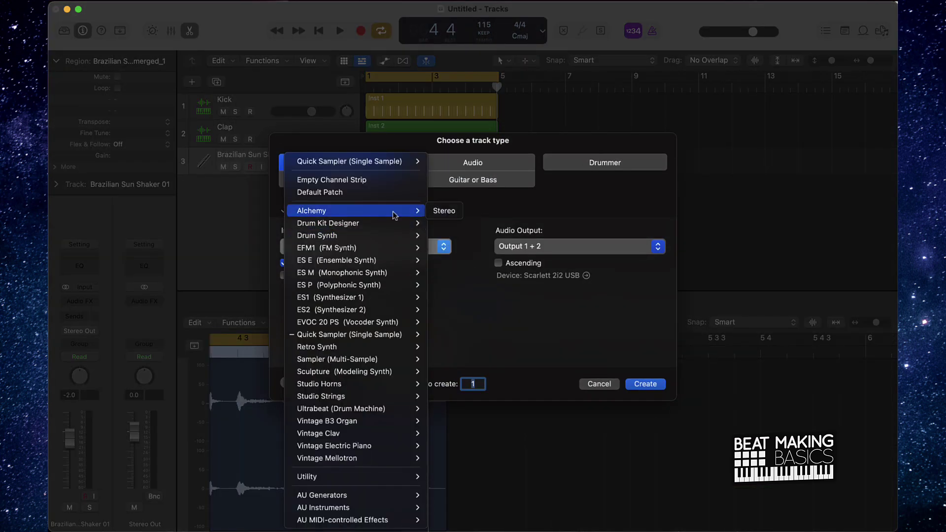
left_click(444, 210)
left_click(652, 384)
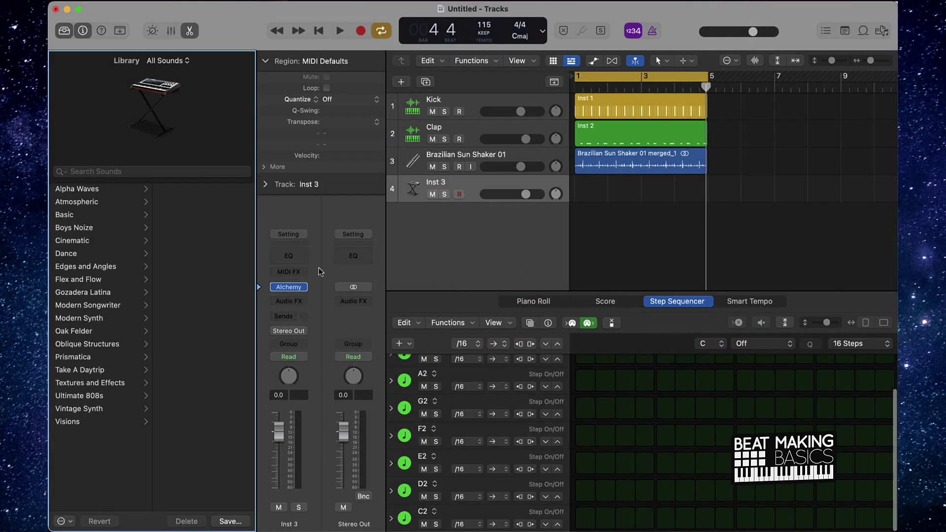
- Open Alchemy, filter presets to Bass and Urban, and audition presets such as Electron Rush and Resonant Wobble Patterns
left_click(293, 287)
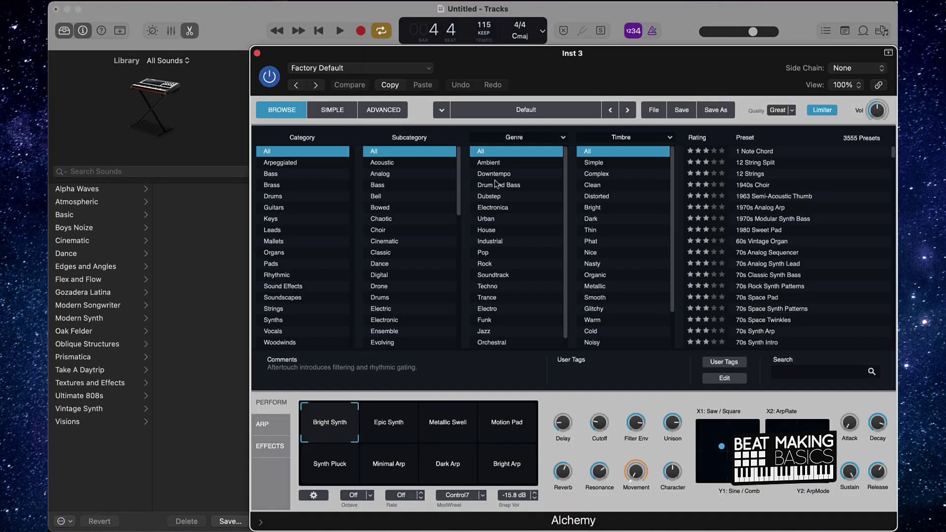
left_click(384, 186)
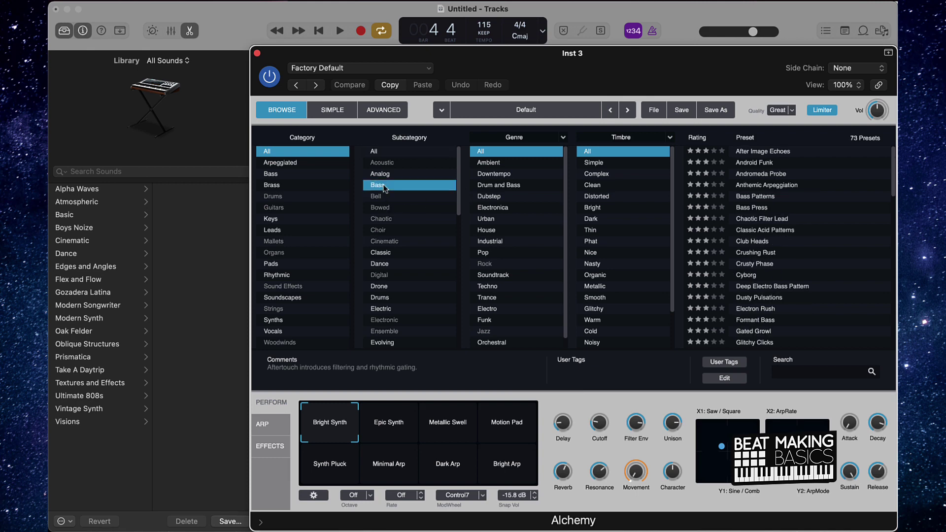
left_click(493, 220)
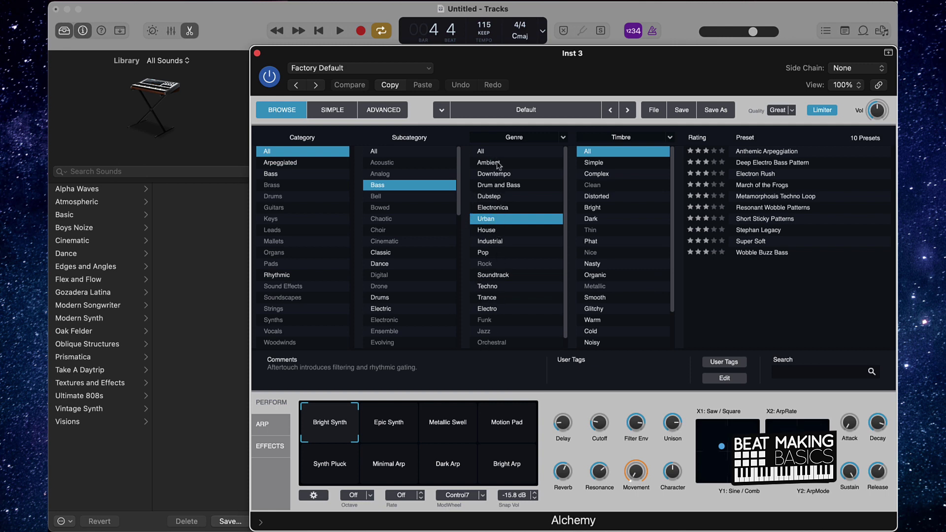
scroll(501, 244, "down", 1)
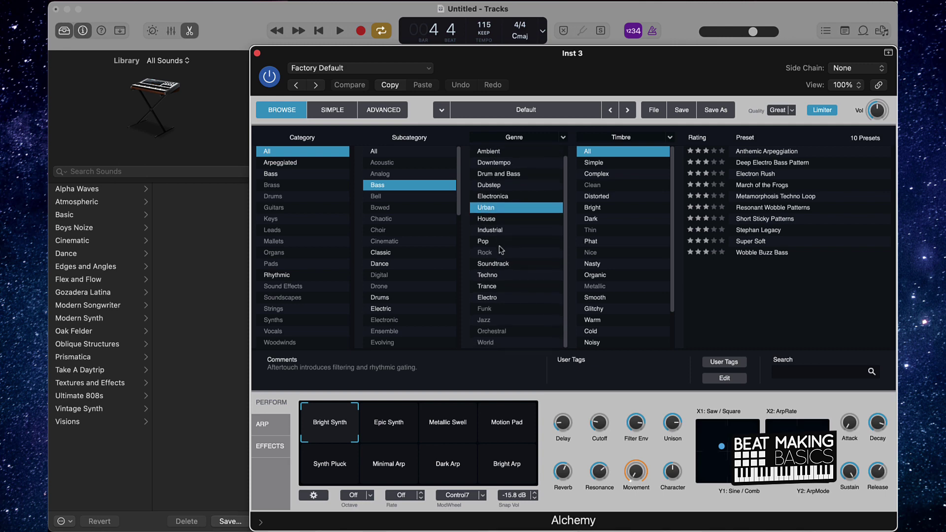
left_click(756, 174)
left_click(787, 162)
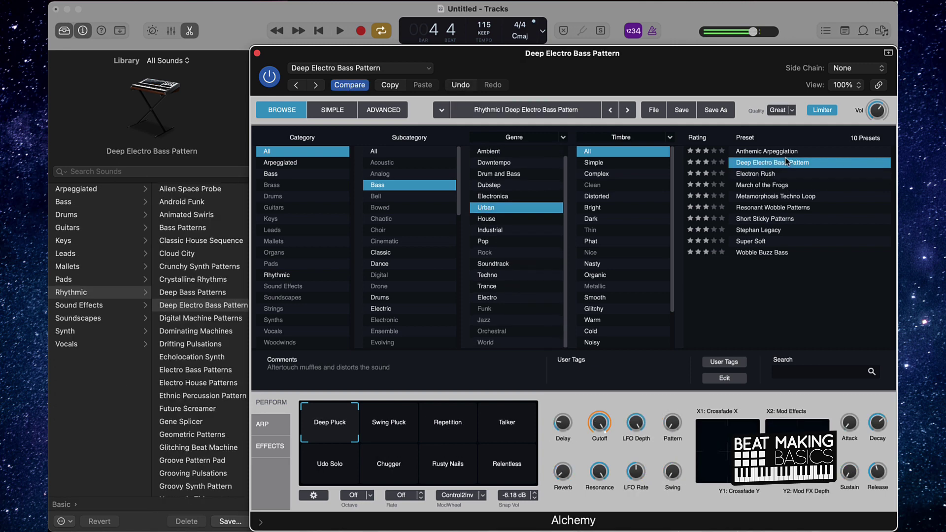
left_click(783, 153)
left_click(787, 207)
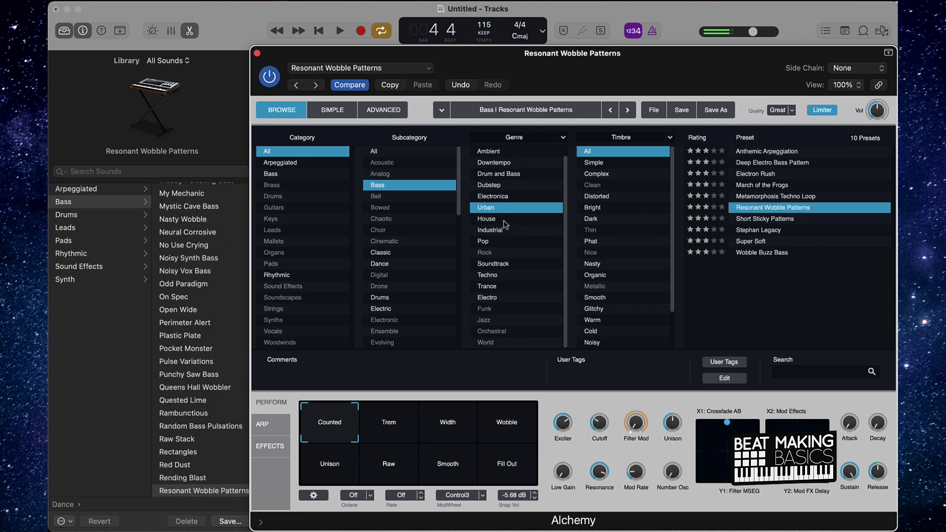
- Switch the genre filter to House and load the Dusty Pulsations preset
left_click(504, 220)
left_click(781, 208)
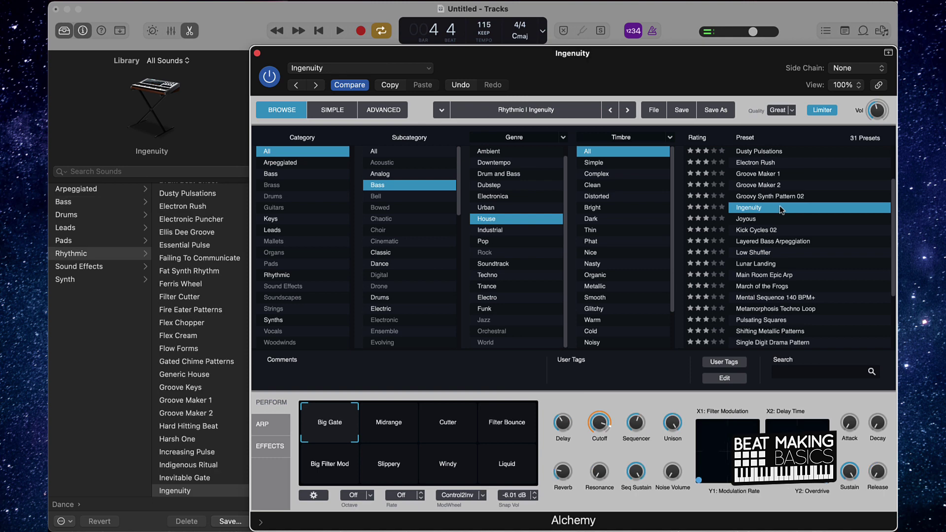
left_click(766, 187)
left_click(761, 153)
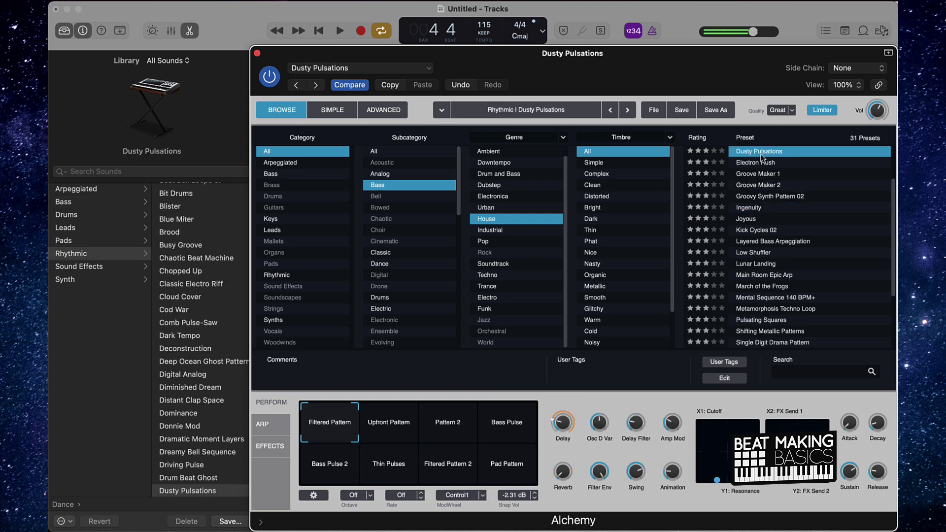
- Close the Alchemy window and delete the Dusty Pulsations track
left_click(257, 52)
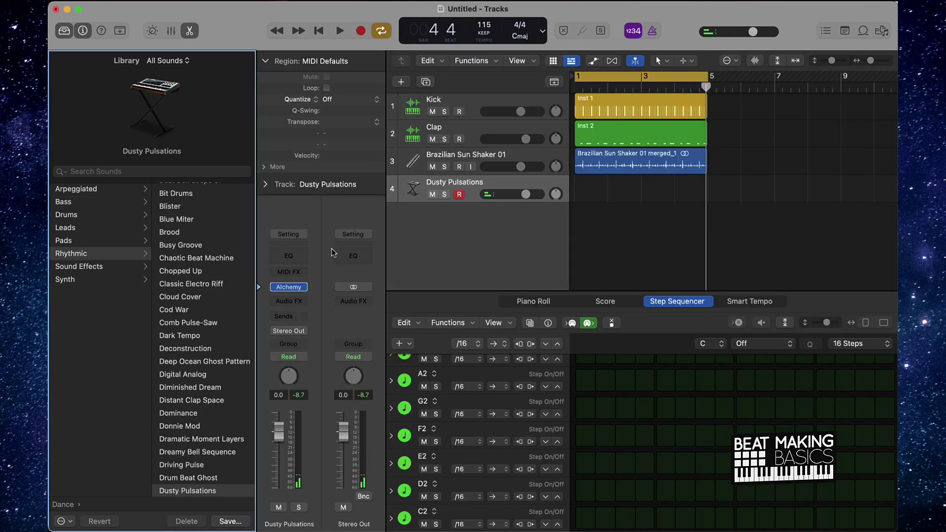
left_click(303, 288)
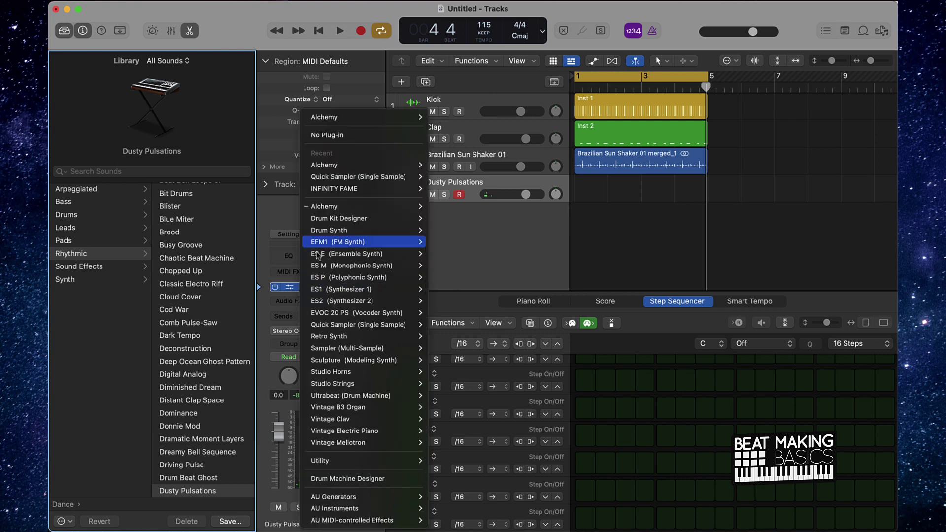
mouse_move(338, 209)
left_click(481, 229)
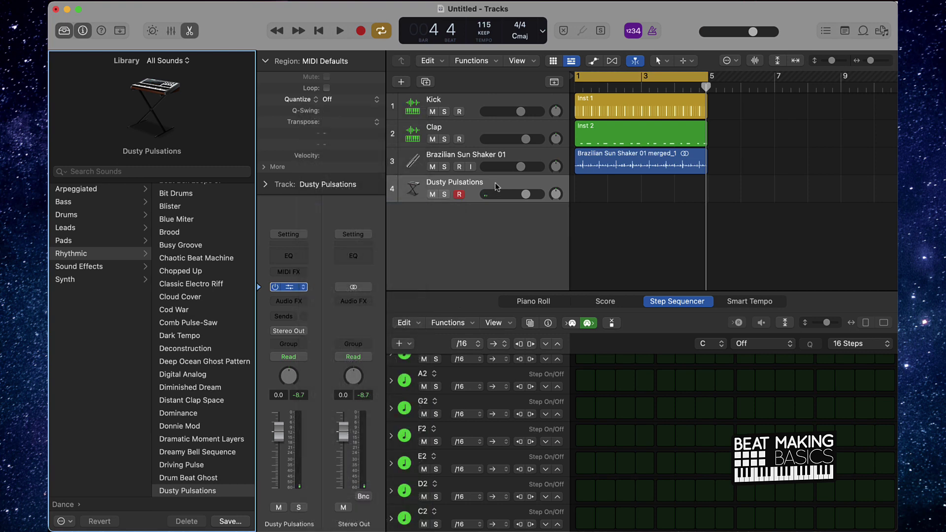
left_click(494, 184)
key("super+BackSpace")
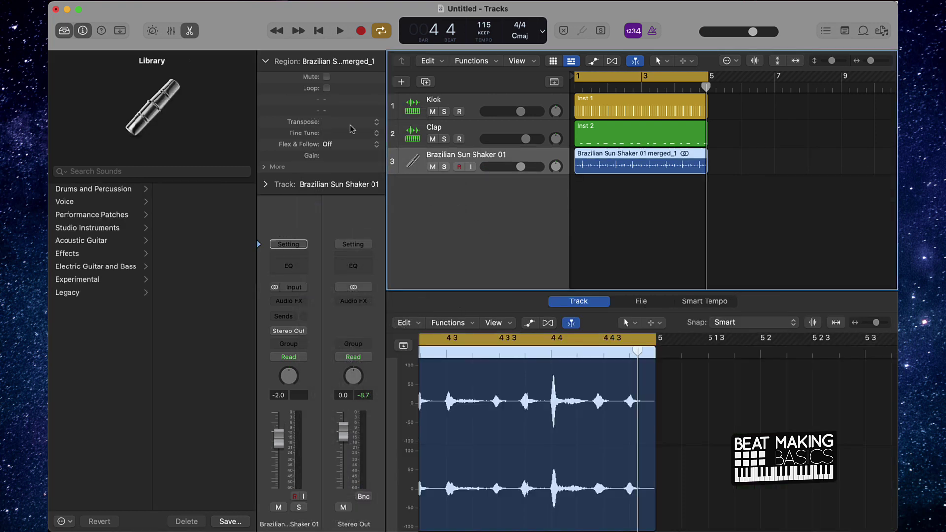
- Create a new Default Patch software instrument track and load Bass > Subby Bass onto it
left_click(402, 82)
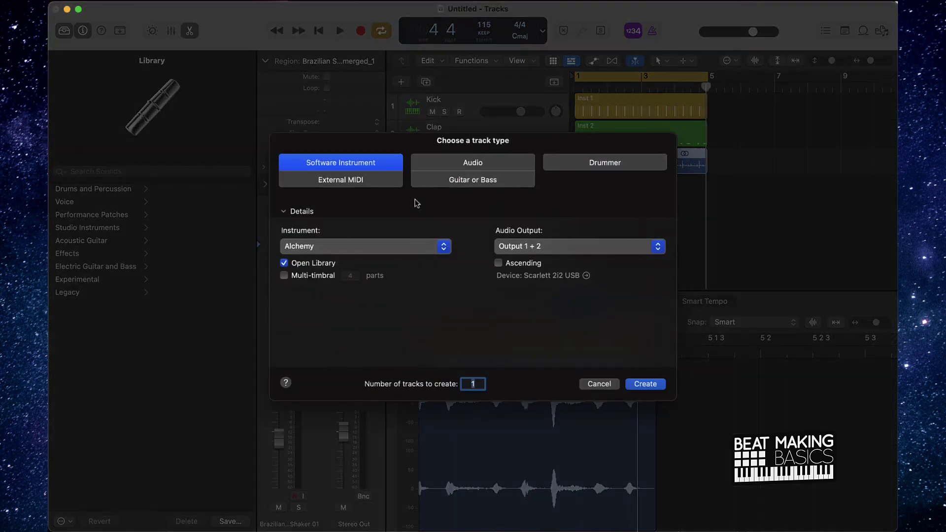
left_click(387, 247)
left_click(345, 192)
left_click(645, 384)
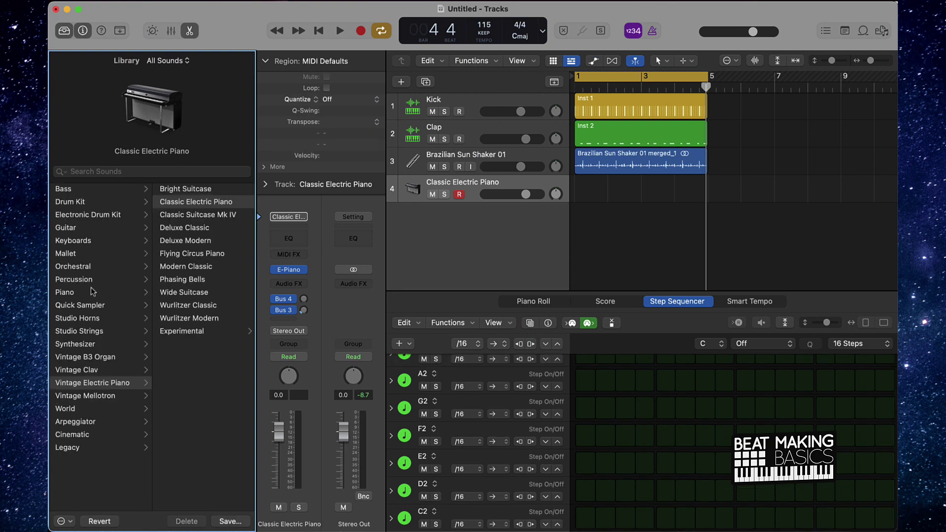
left_click(68, 190)
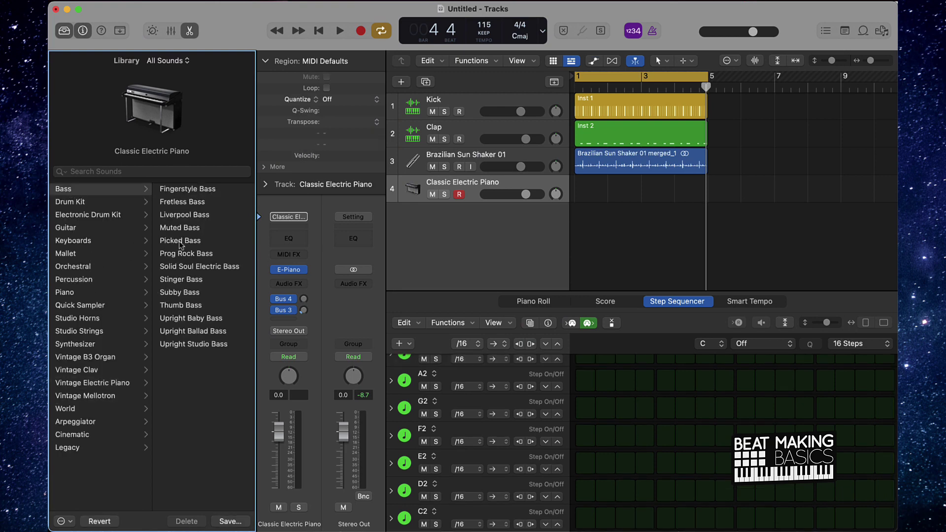
left_click(180, 293)
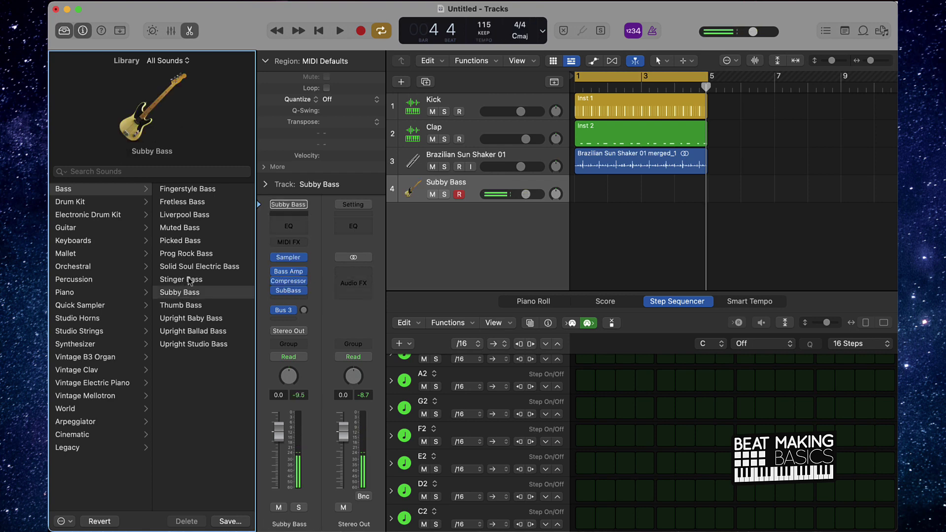
- Play the beat, then bring up Musical Typing in piano keyboard view and test a bass note
key("space")
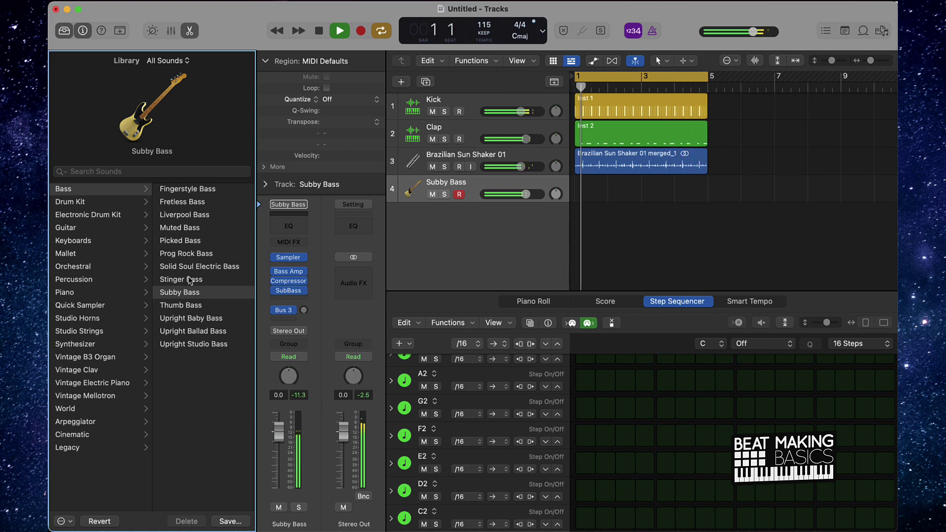
key("space")
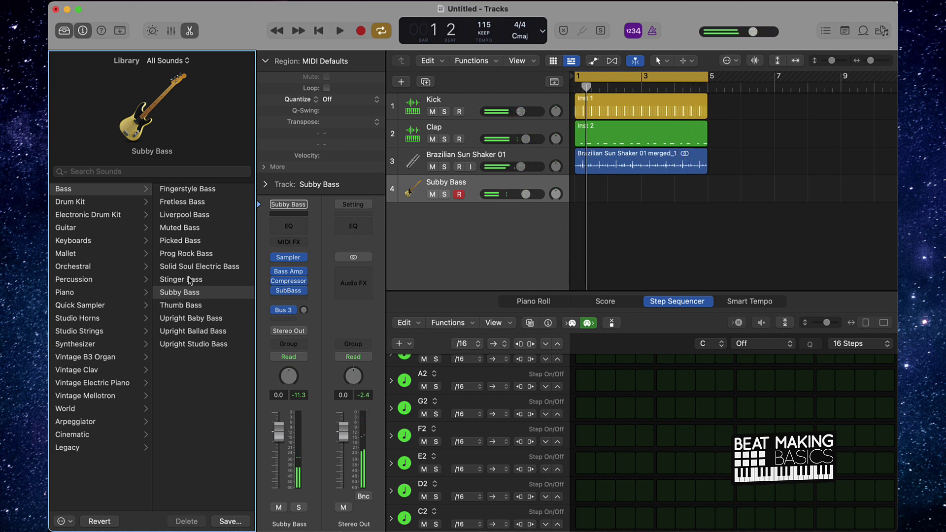
key("super+k")
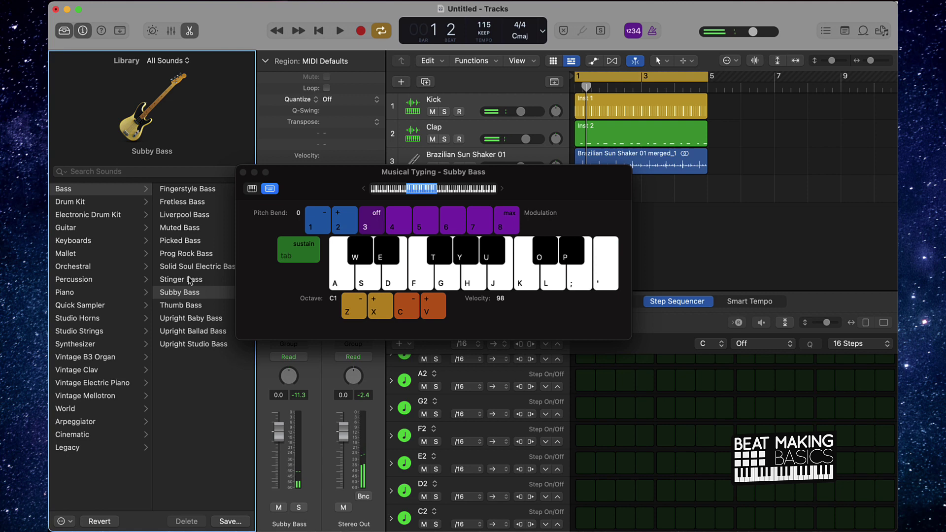
left_click(253, 188)
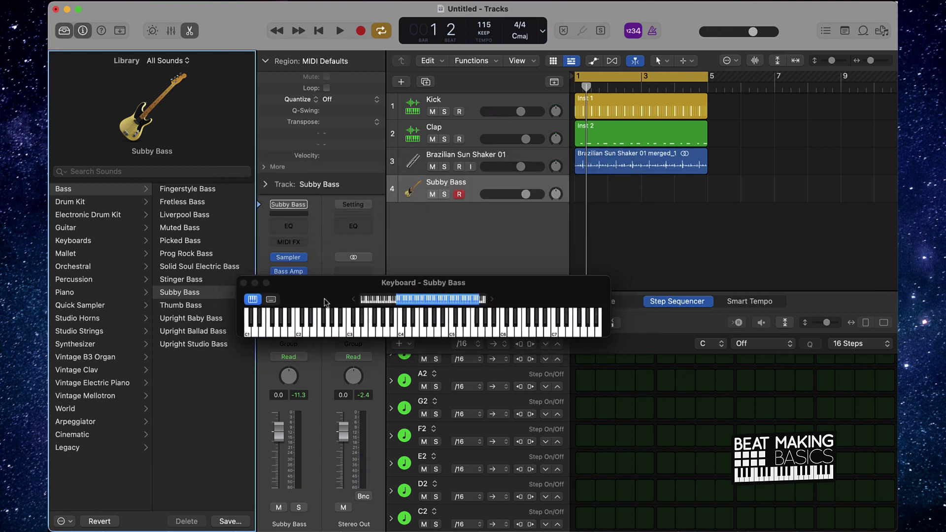
key("a")
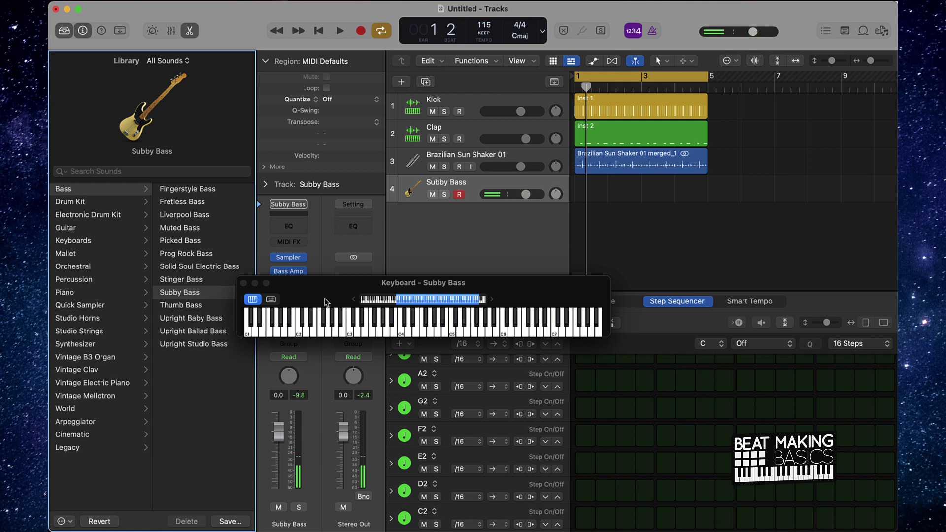
- Record a bass take, undo it, and start recording a new bass take
key("r")
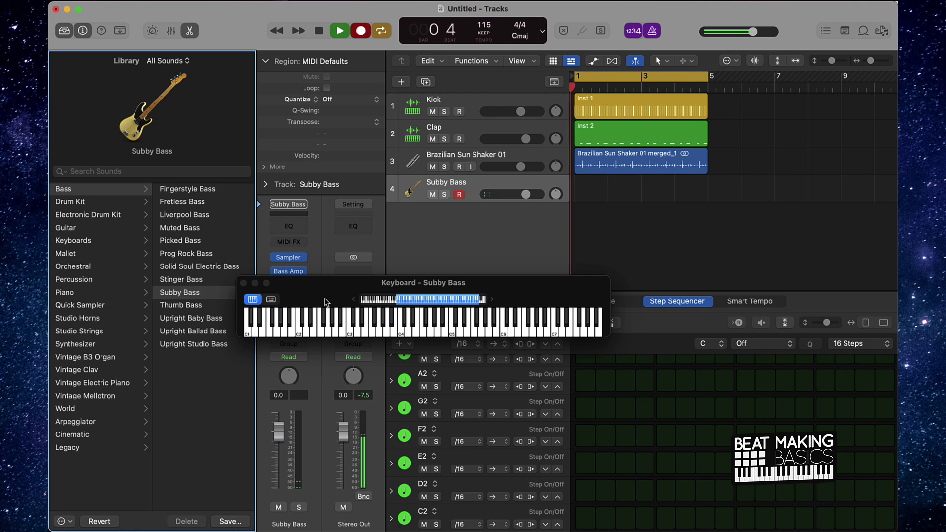
key("space")
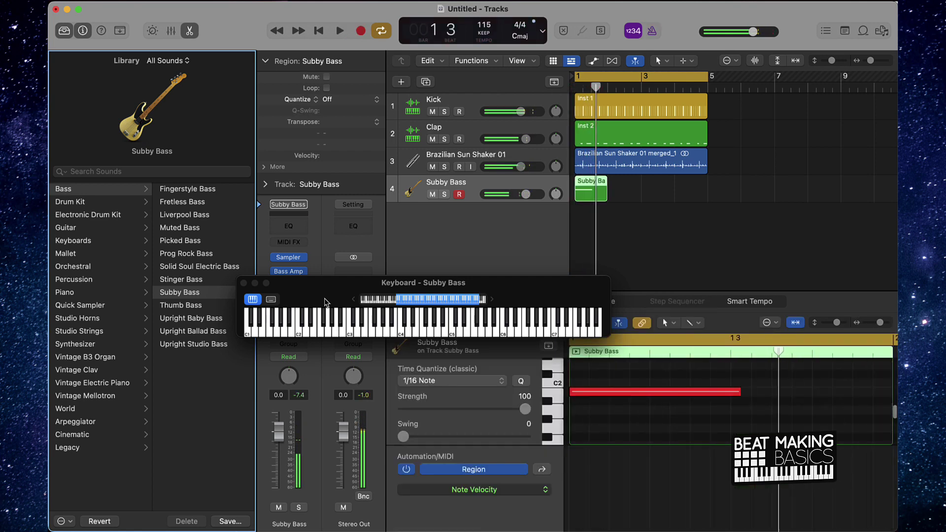
key("super+z")
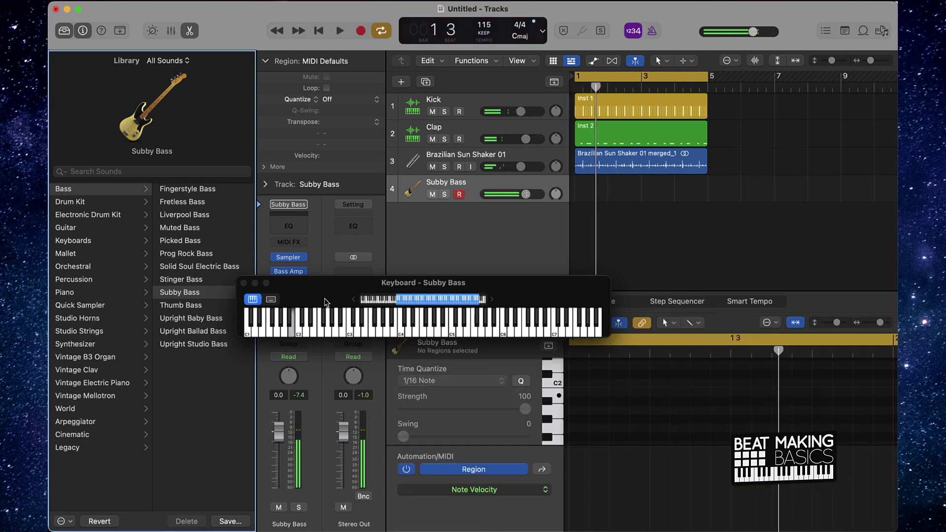
key("r")
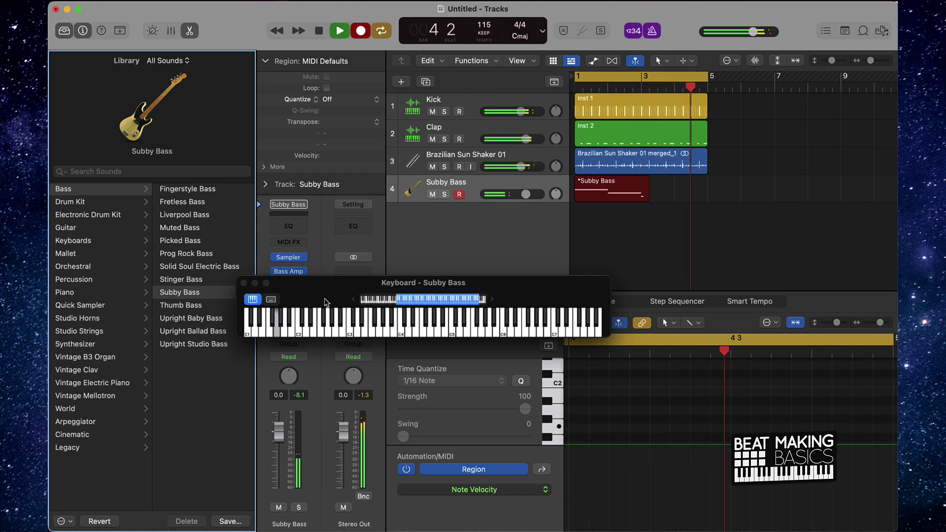
- Stop recording to keep the bass take, select all four notes, and play it with the beat
key("space")
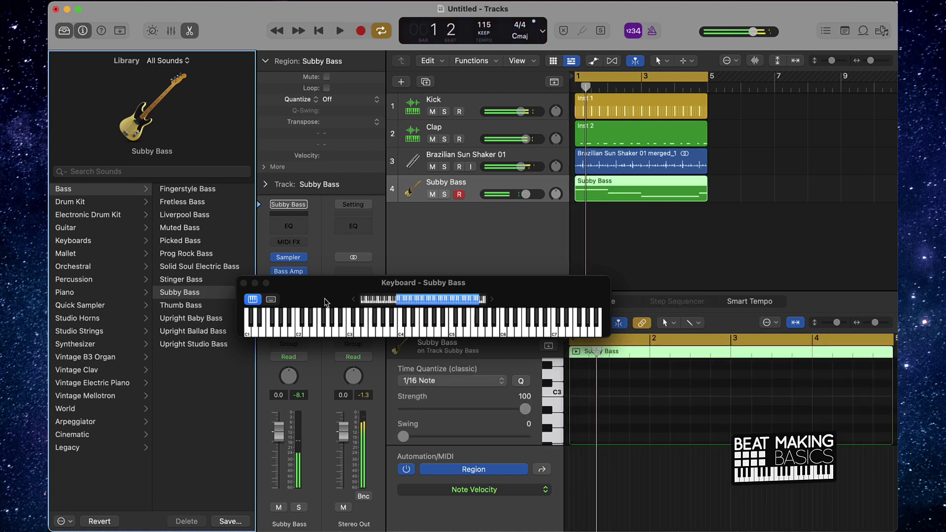
left_click(656, 220)
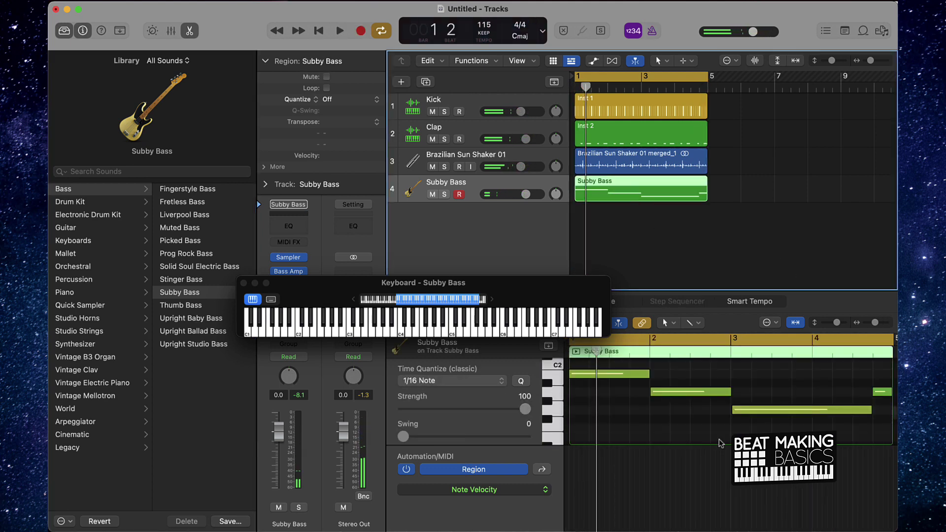
left_click(674, 428)
key("super+a")
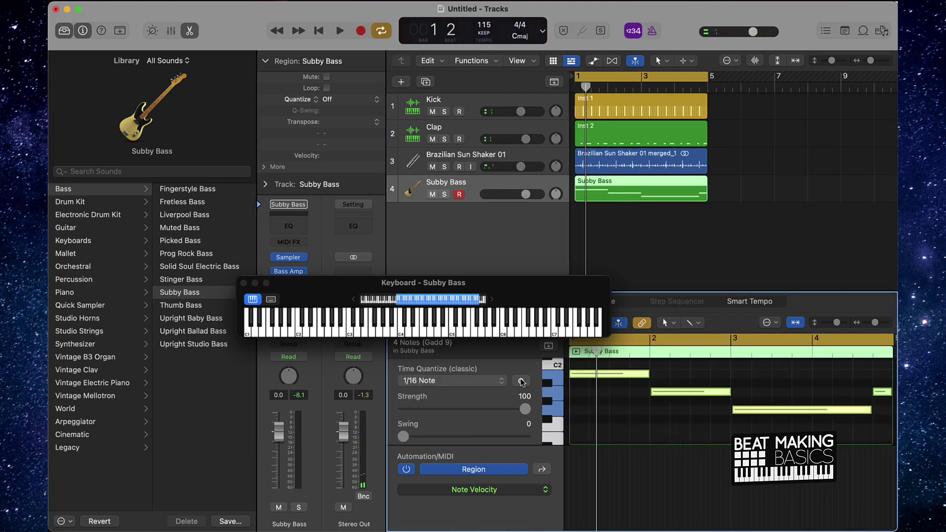
left_click(243, 284)
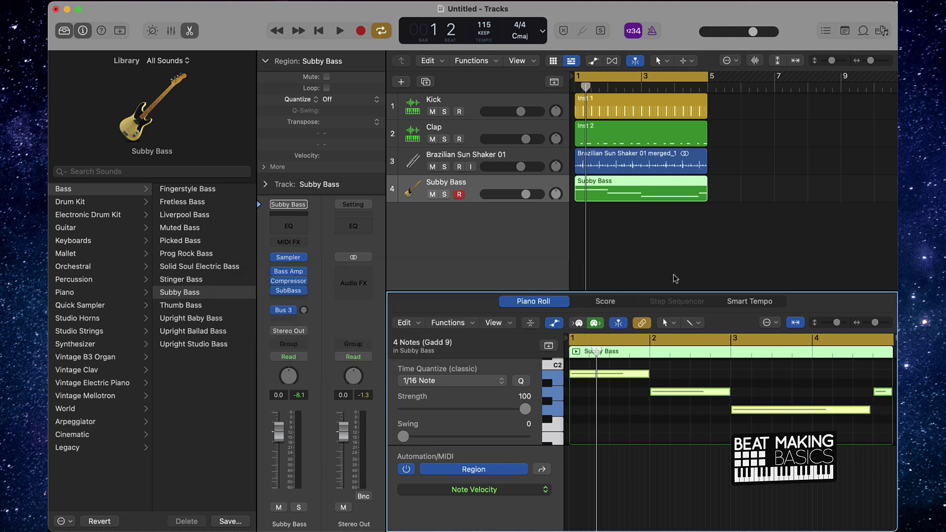
left_click(673, 285)
key("space")
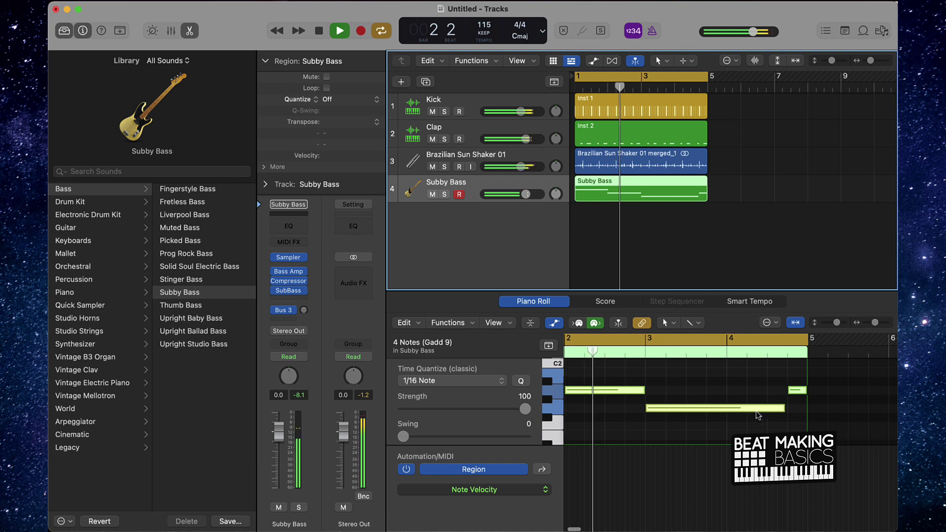
- Apply Trim Note End to Following Notes (Force Legato) to the bass notes, then deselect
right_click(741, 412)
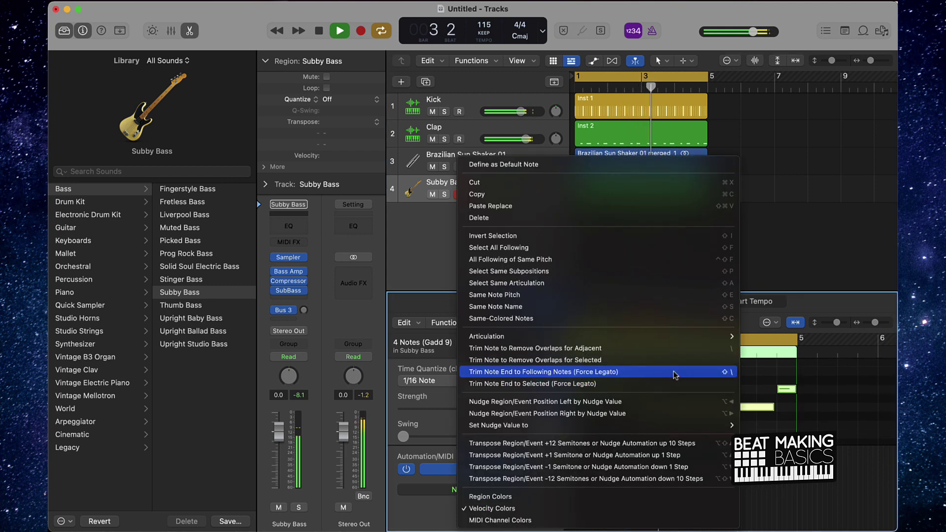
left_click(672, 384)
left_click(814, 386)
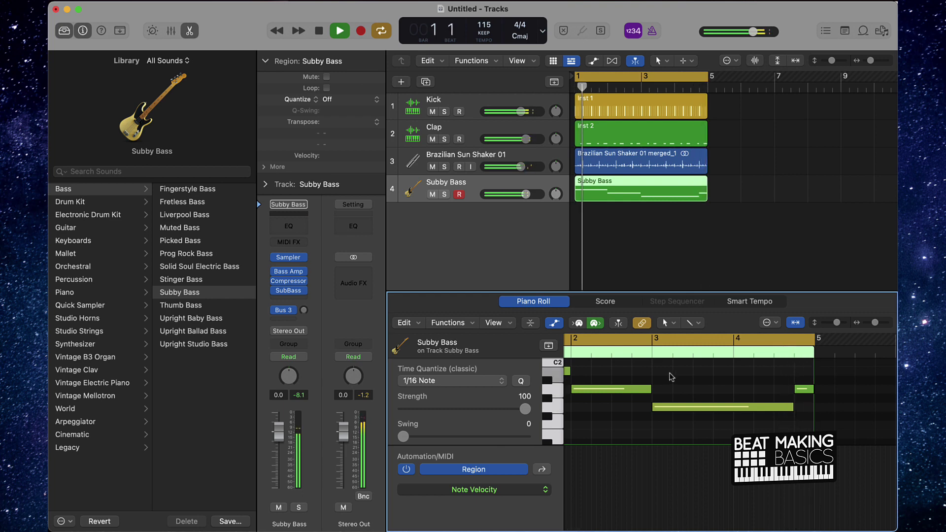
key("space")
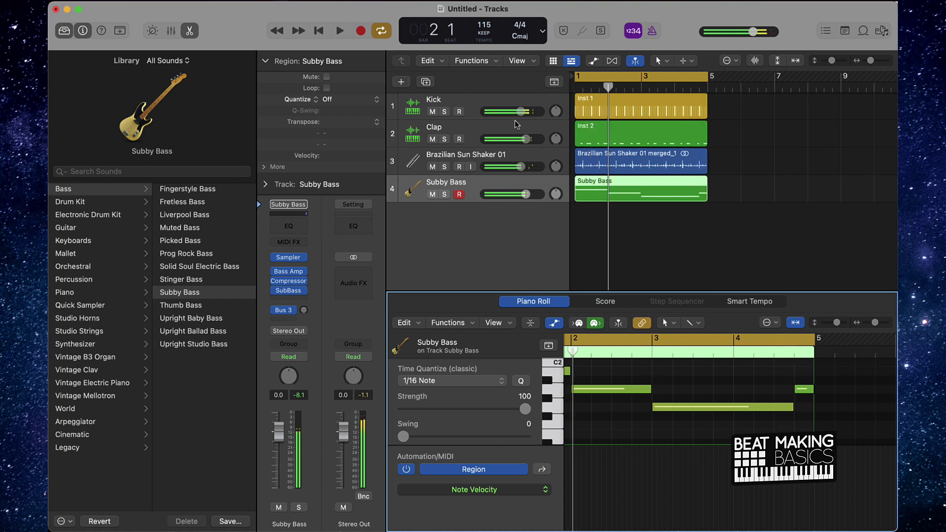
left_click(607, 211)
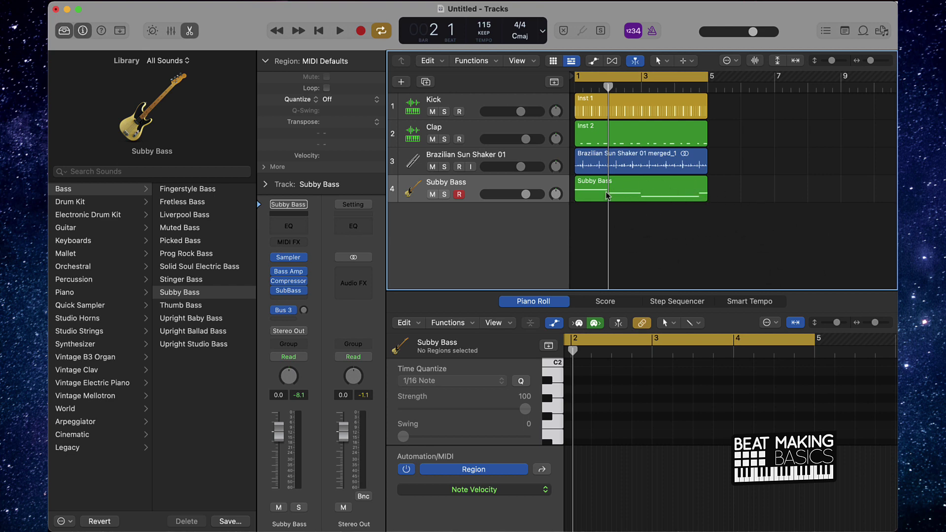
- Create a fifth Software Instrument track with the Classic Electric Piano sound
left_click(401, 82)
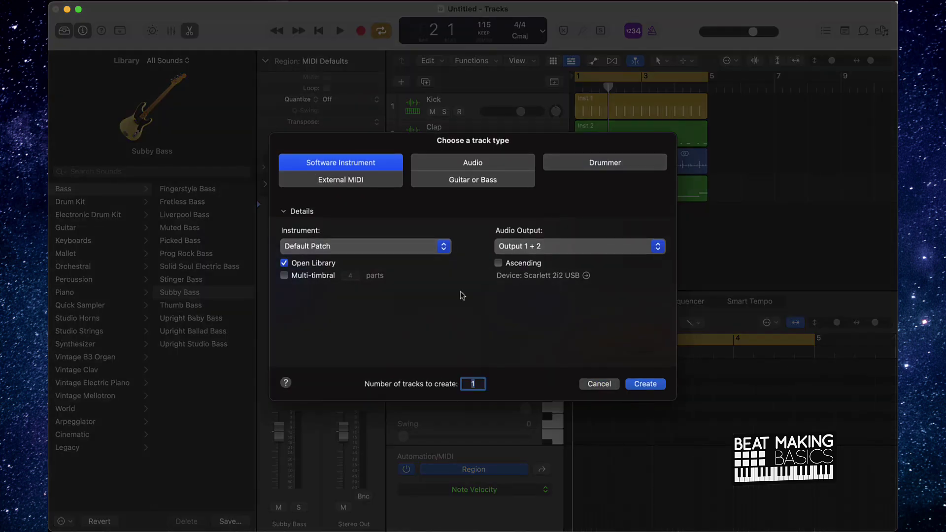
left_click(646, 385)
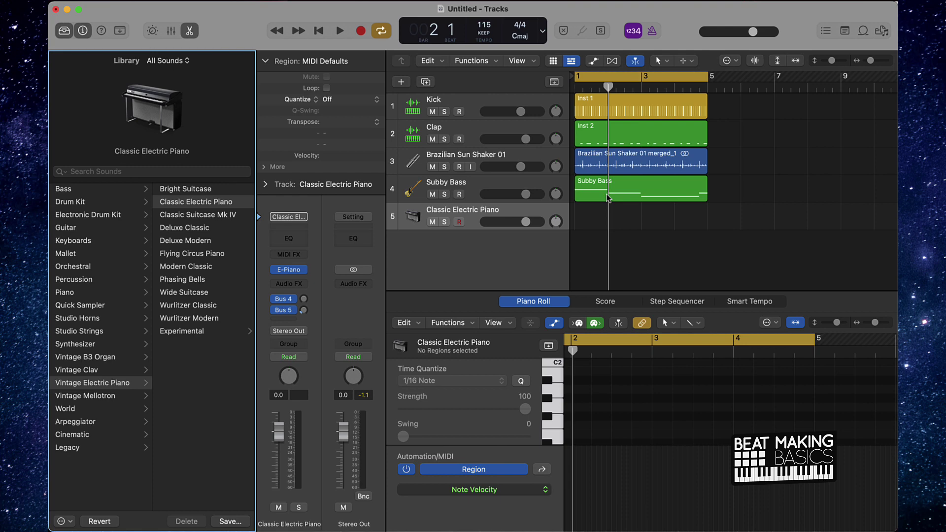
- Copy the Subby Bass region onto track 5 and raise the first B1 note's pitch
left_click_drag(608, 197, 606, 216)
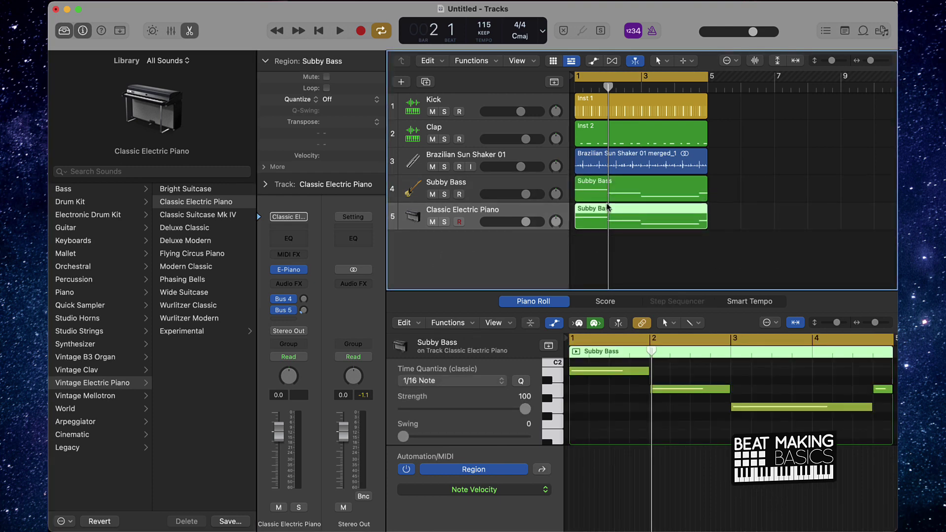
scroll(637, 414, "up", 3)
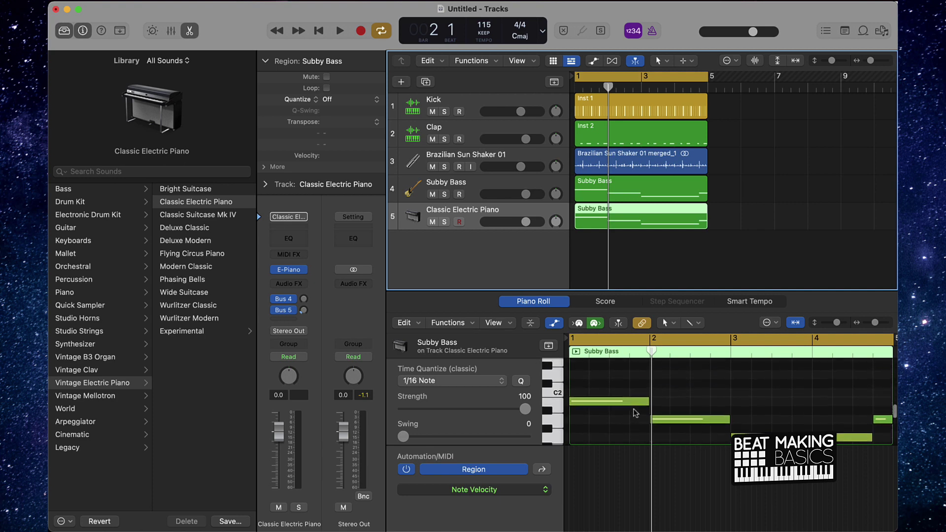
left_click(602, 403)
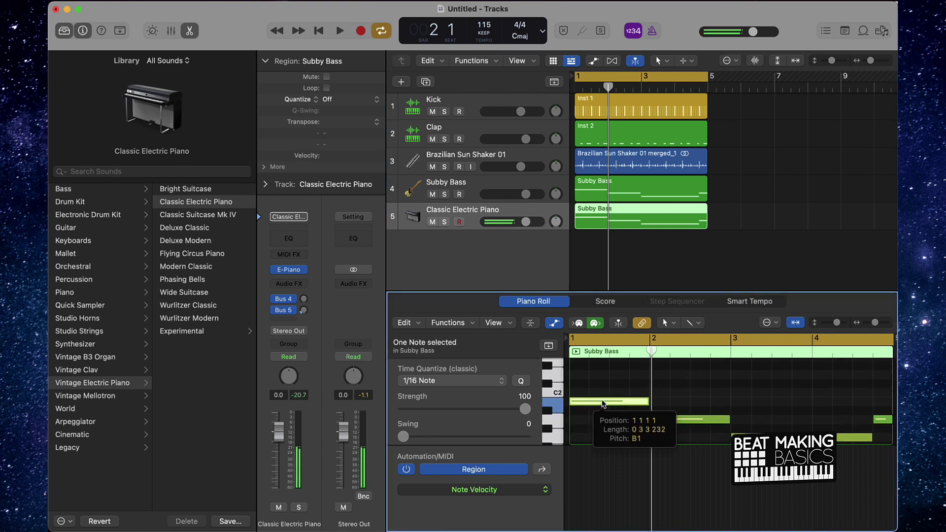
scroll(595, 396, "up", 3)
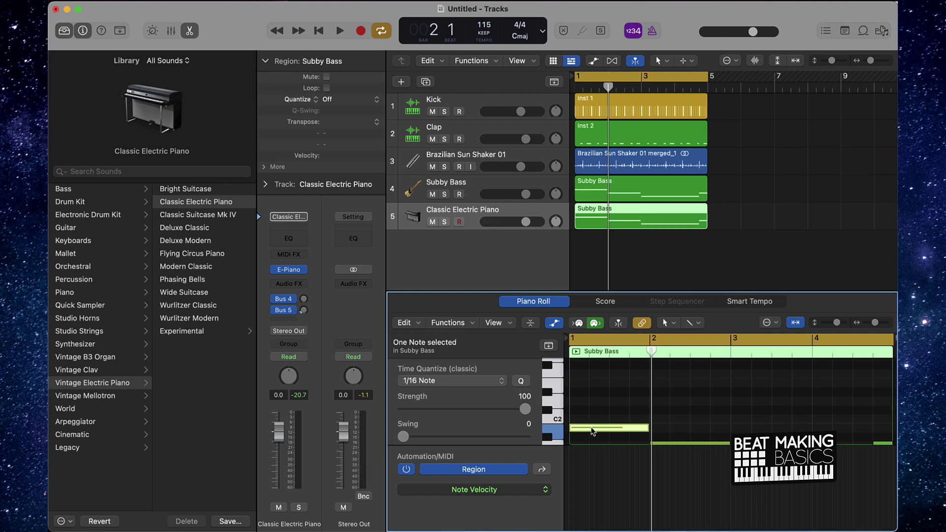
left_click_drag(593, 431, 593, 367)
key("space")
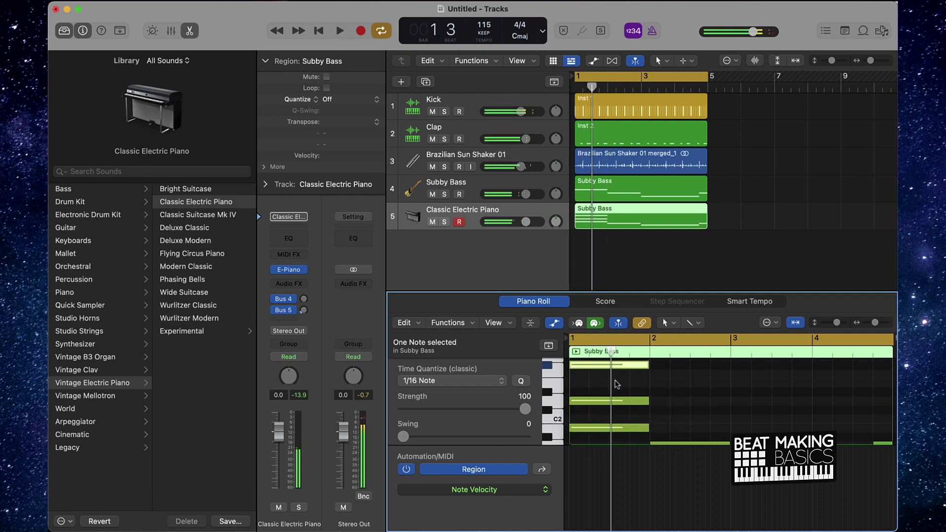
- Raise the pitch of several more notes, including the long lower note, to build chords
scroll(617, 384, "right", 2)
scroll(617, 383, "down", 1)
left_click_drag(623, 437, 625, 374)
scroll(640, 395, "right", 3)
scroll(641, 394, "down", 2)
left_click(635, 409)
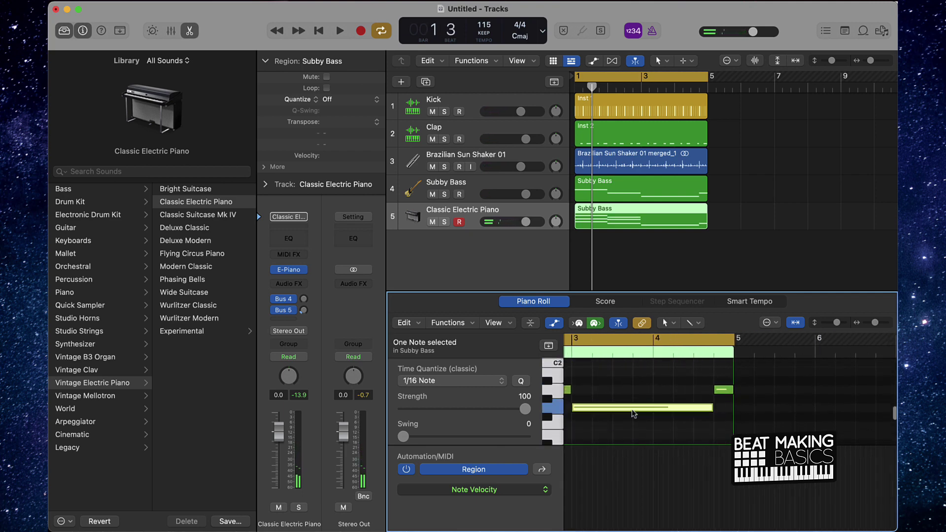
left_click_drag(634, 414, 640, 381)
scroll(638, 393, "up", 2)
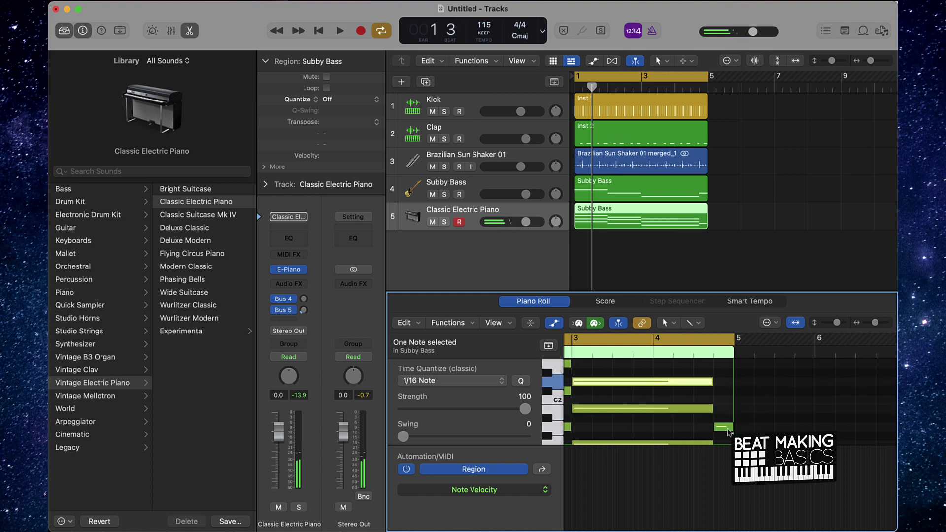
left_click_drag(727, 432, 724, 392)
scroll(723, 398, "up", 2)
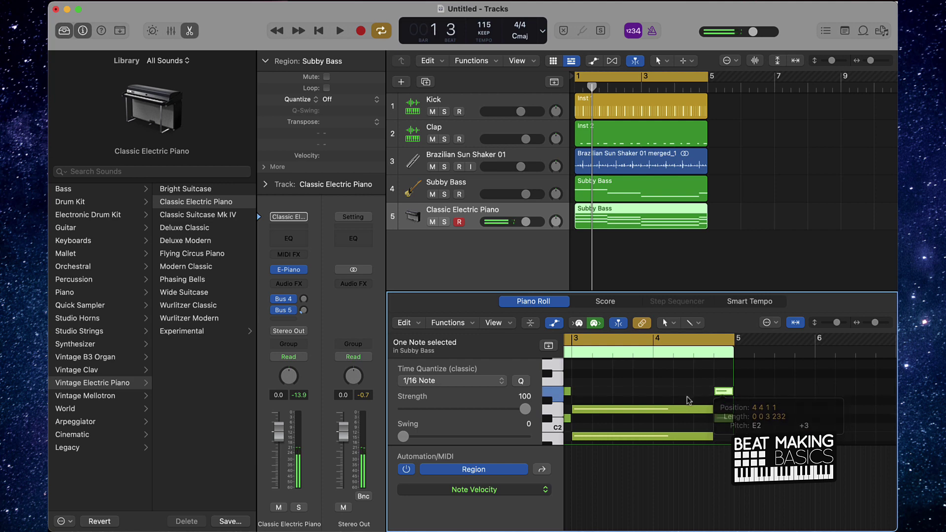
scroll(650, 399, "left", 5)
scroll(621, 394, "down", 3)
- Move all the electric piano notes up 12 semitones, from B1 to B2
key("super+a")
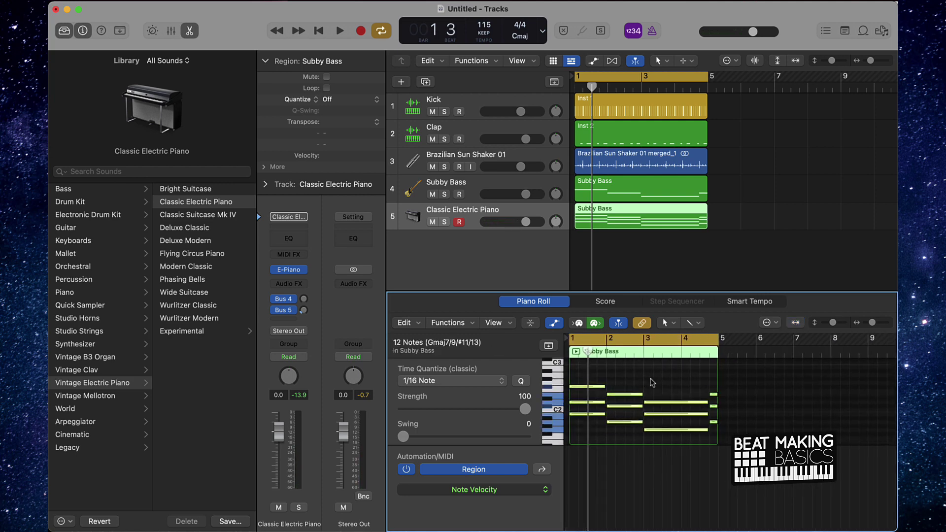
left_click(587, 415)
left_click_drag(587, 415, 585, 371)
left_click(587, 389)
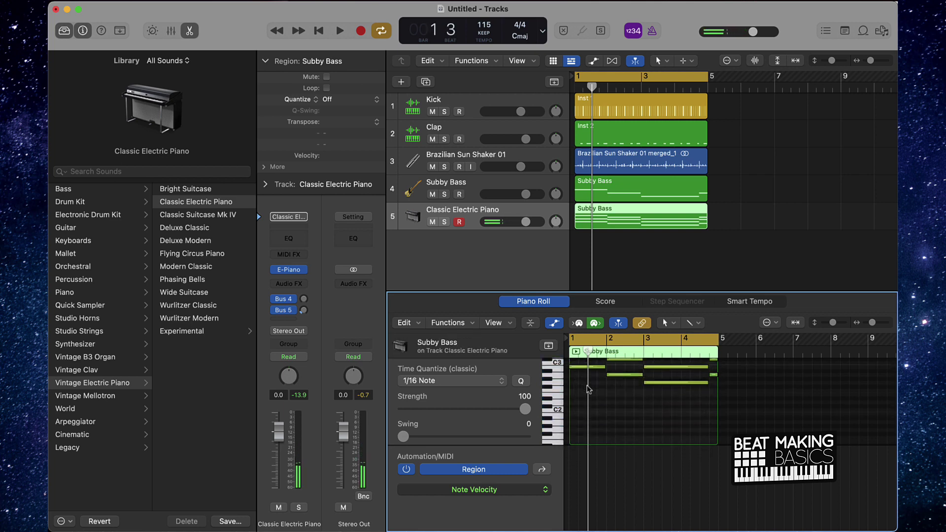
- During playback, lower the electric piano to -2.3 dB and the shaker to -5.8 dB
key("space")
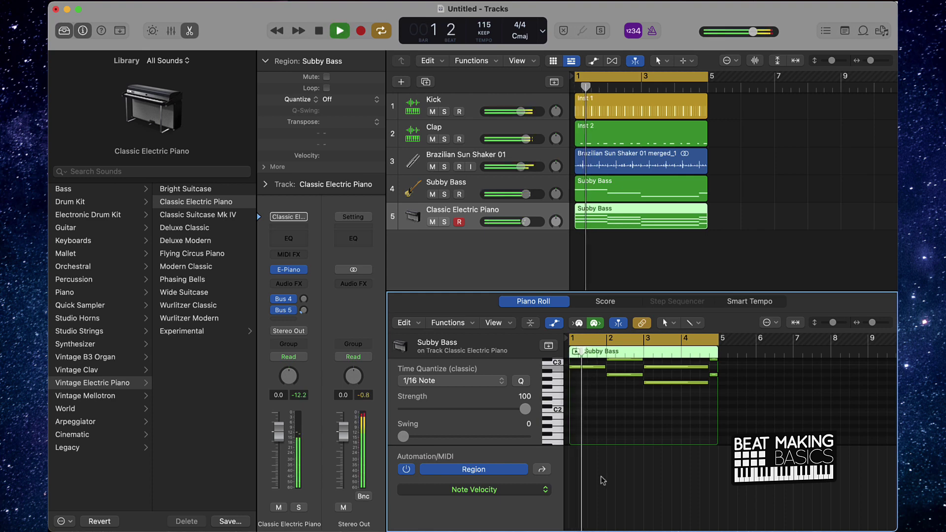
left_click_drag(526, 223, 519, 223)
mouse_move(520, 166)
left_mouse_down()
mouse_move(506, 166)
mouse_move(522, 139)
mouse_move(512, 167)
left_mouse_up()
- Put a Channel EQ on the shaker with a 12 dB/Oct high cut near 11600 Hz and a steeper low cut
left_click(501, 160)
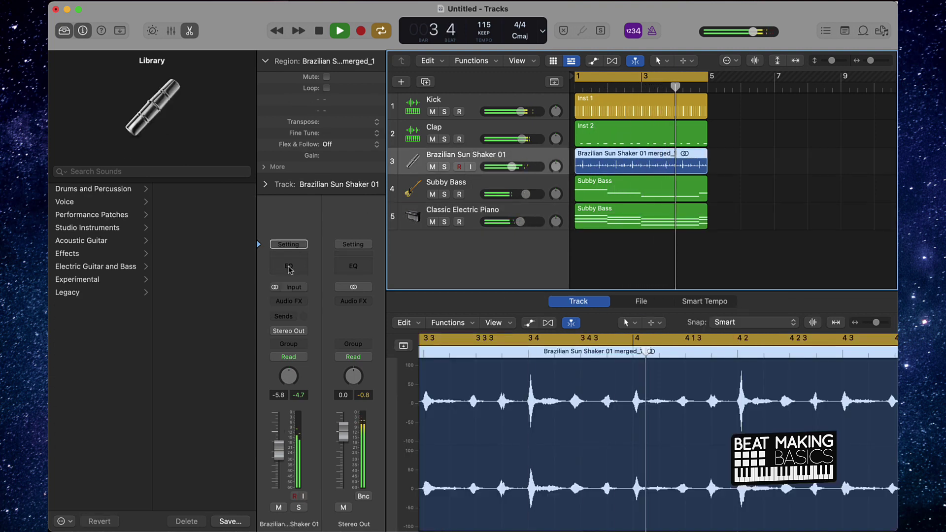
left_click(288, 257)
left_click(815, 206)
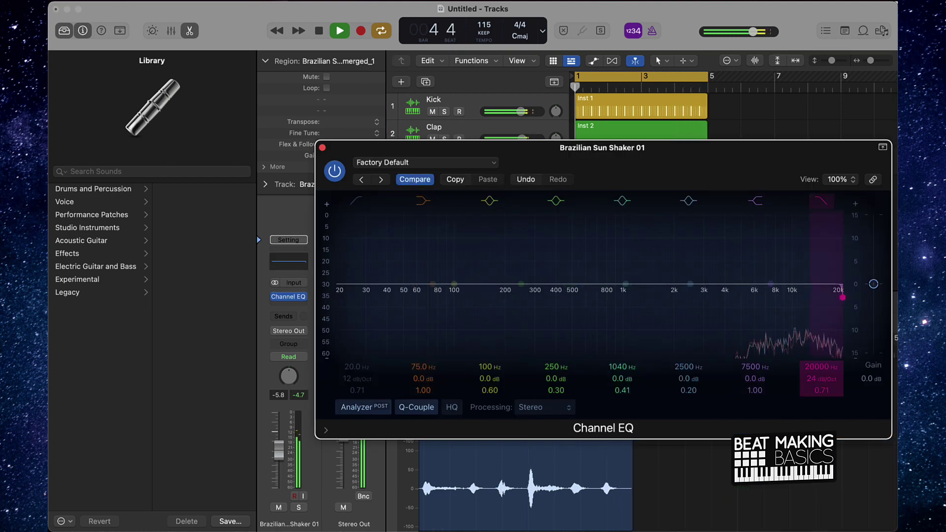
left_click_drag(838, 284, 803, 297)
left_click_drag(820, 367, 815, 380)
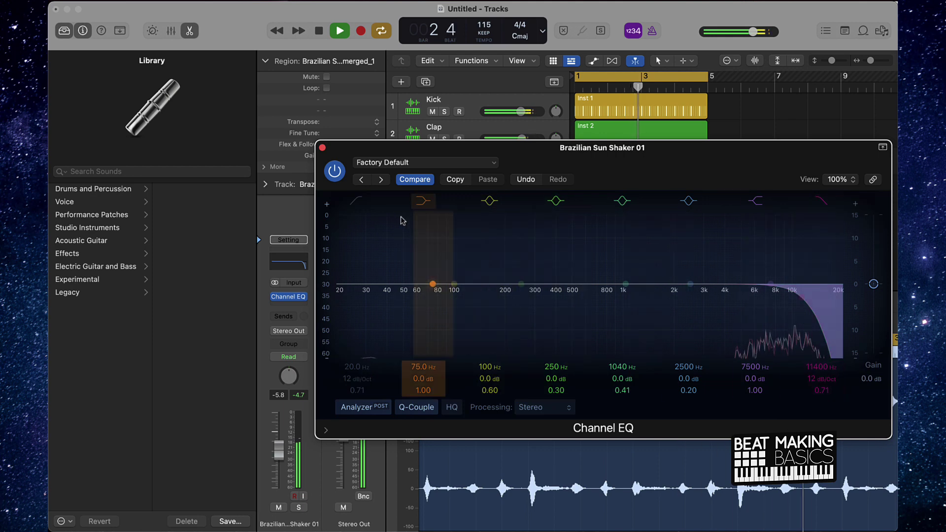
left_click(356, 201)
left_click_drag(357, 379, 358, 325)
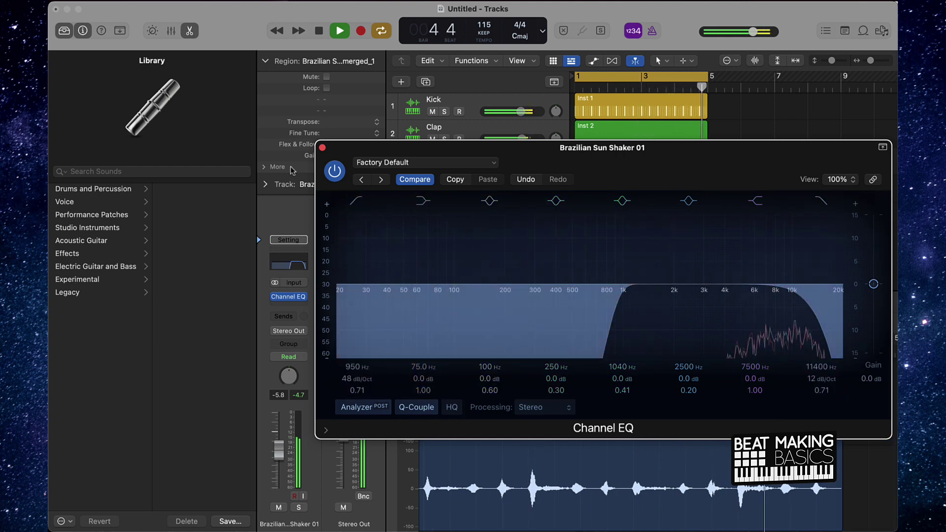
key("super+w")
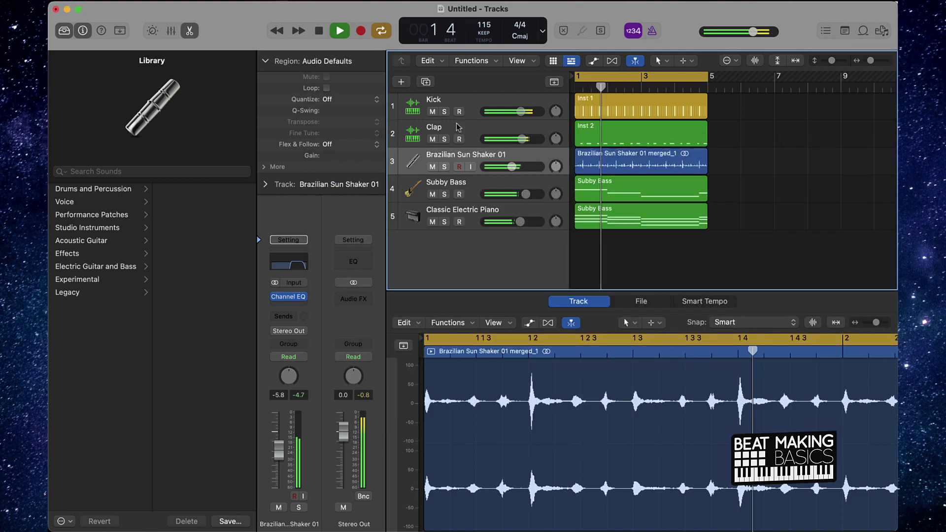
- Put a Channel EQ on the clap with a low cut near 470 Hz and a high cut near 10 kHz
left_click(650, 134)
left_click(289, 271)
left_click(289, 256)
left_click(288, 256)
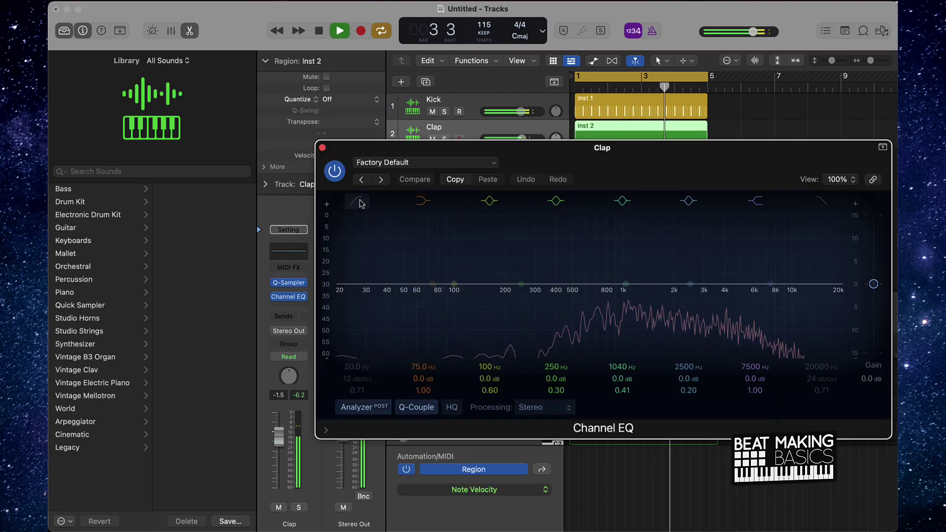
left_click(357, 201)
left_click_drag(358, 367, 358, 366)
left_click(821, 201)
mouse_move(821, 367)
left_mouse_down()
mouse_move(821, 396)
mouse_move(821, 381)
left_mouse_up()
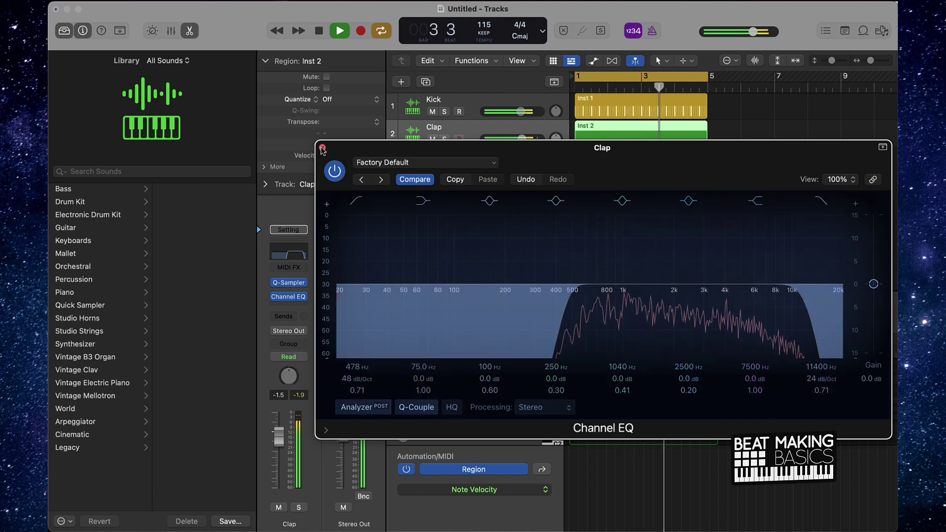
key("super+w")
left_click(767, 169)
key("space")
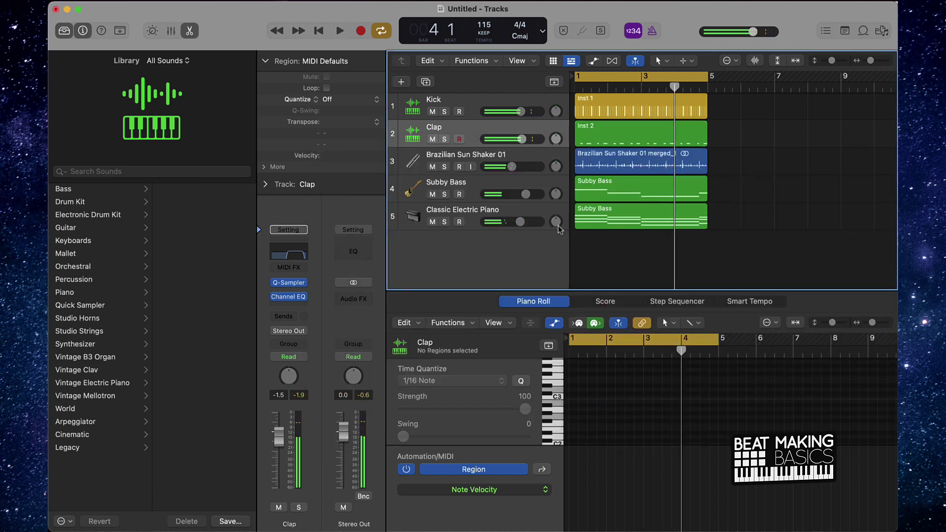
- Create a new software instrument track below the Classic Electric Piano track
left_click(407, 210)
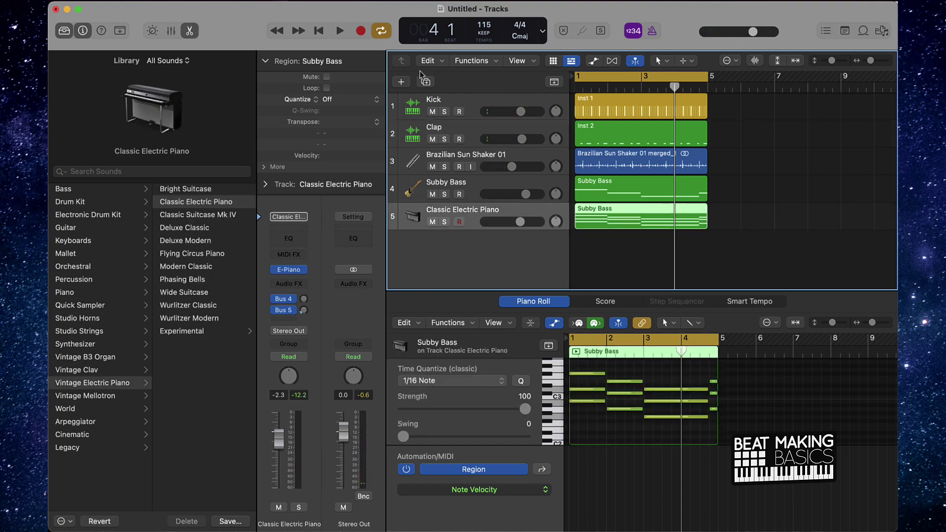
left_click(402, 82)
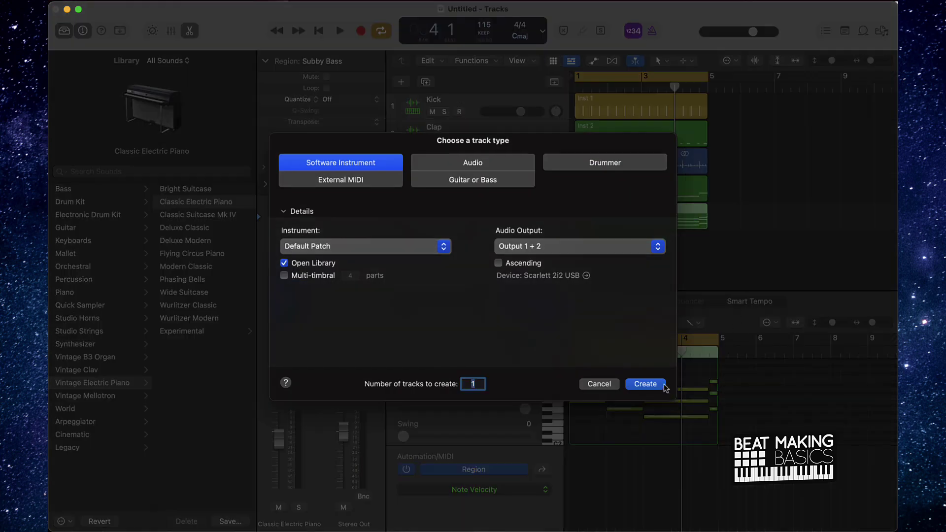
left_click(653, 384)
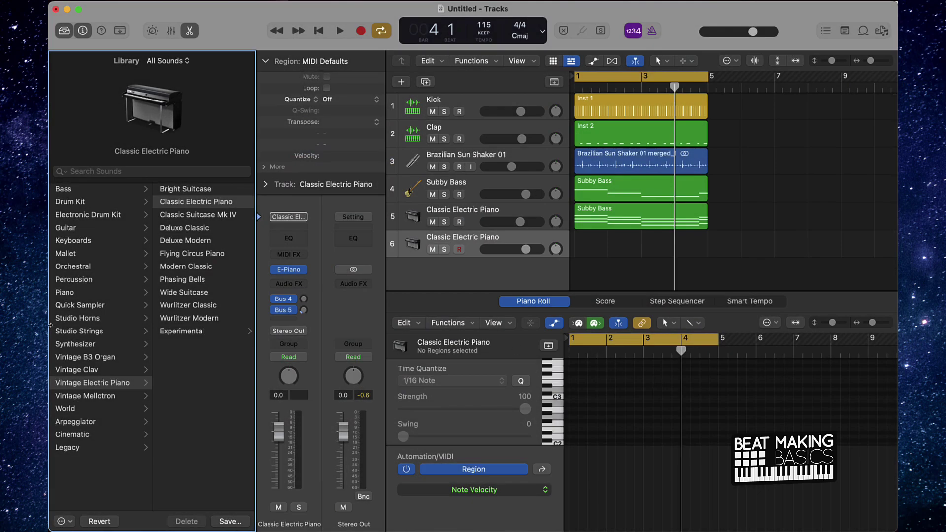
- Load Mallet > Vibraphone on track 6 and show the on-screen piano keyboard
left_click(75, 255)
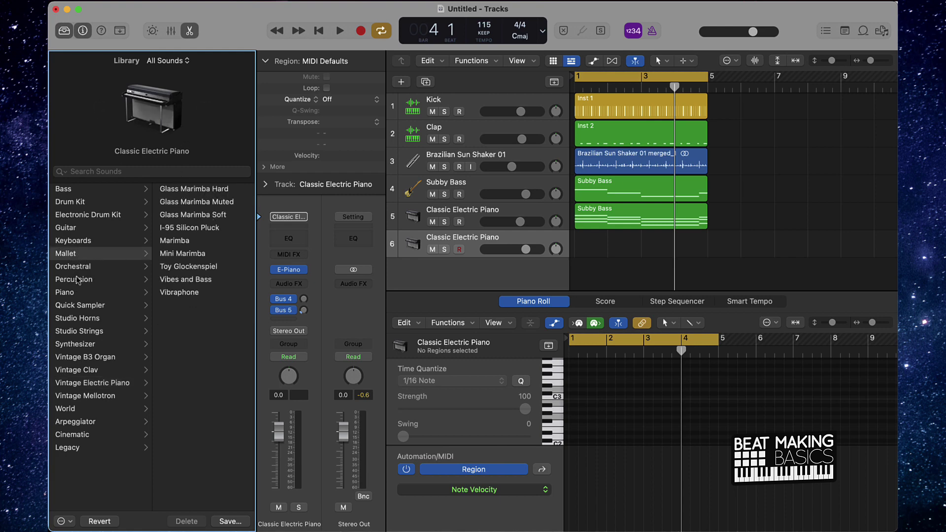
left_click(179, 292)
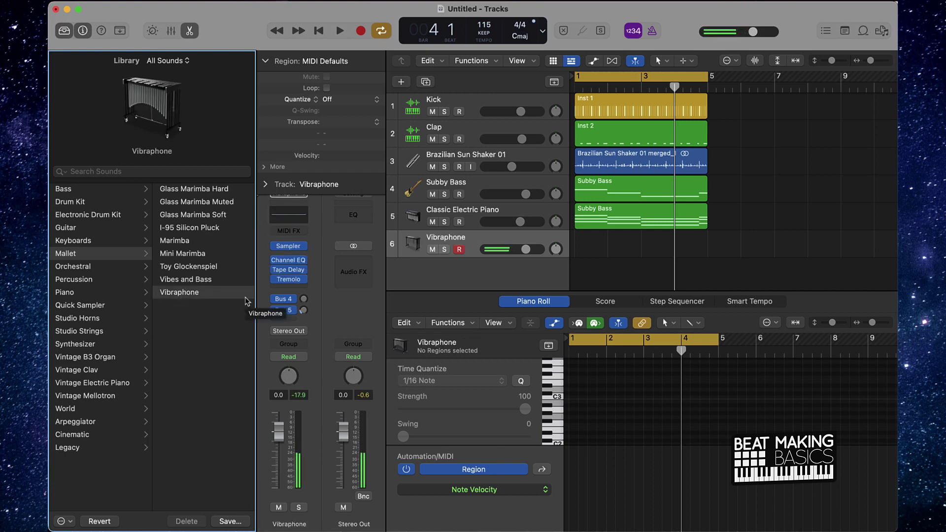
key("super+k")
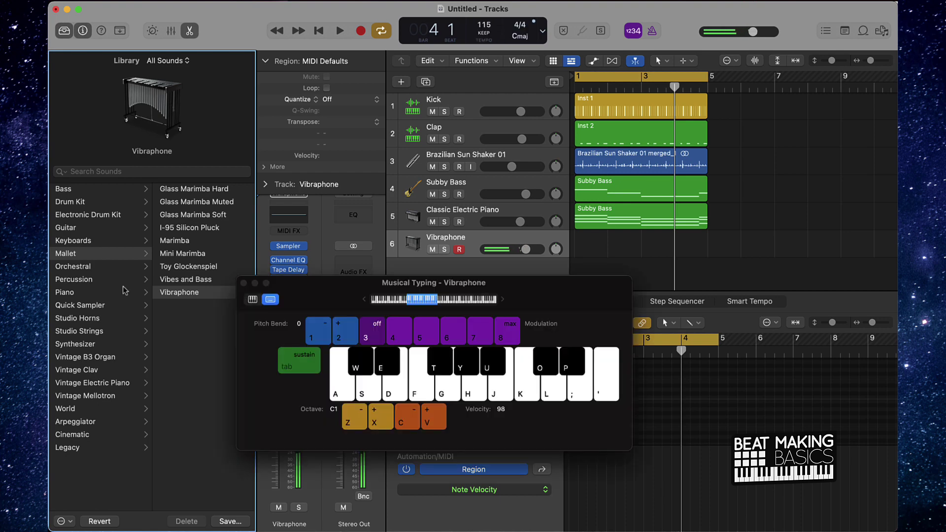
left_click(253, 299)
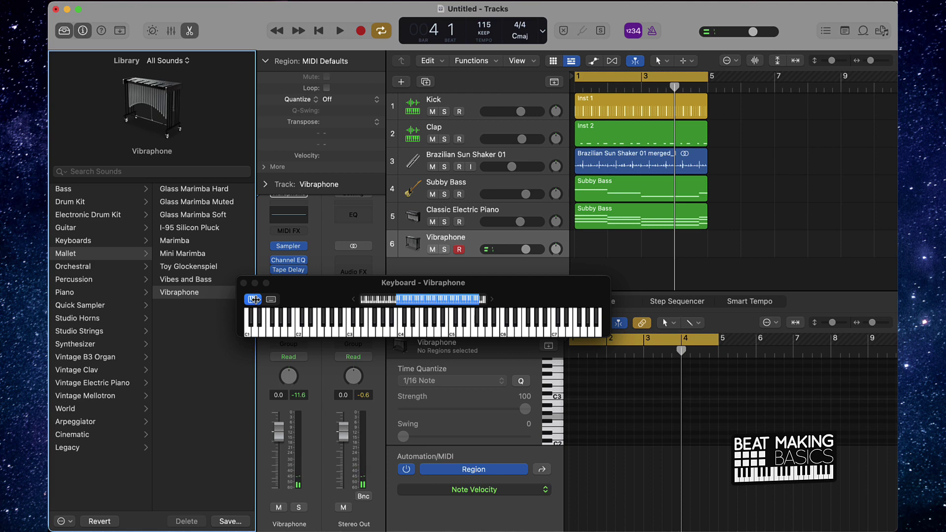
- Record a vibraphone melody over bars 1–4 on track 6 using the on-screen keyboard
key("space")
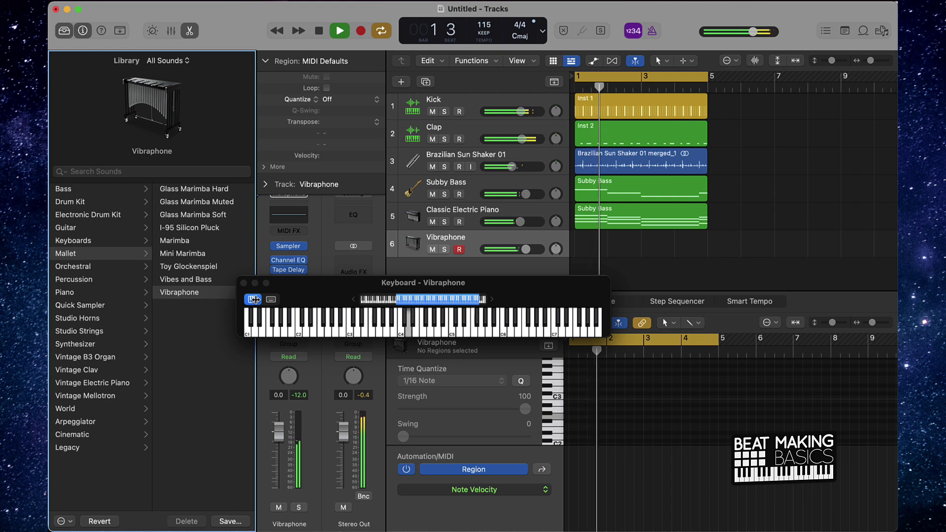
key("r")
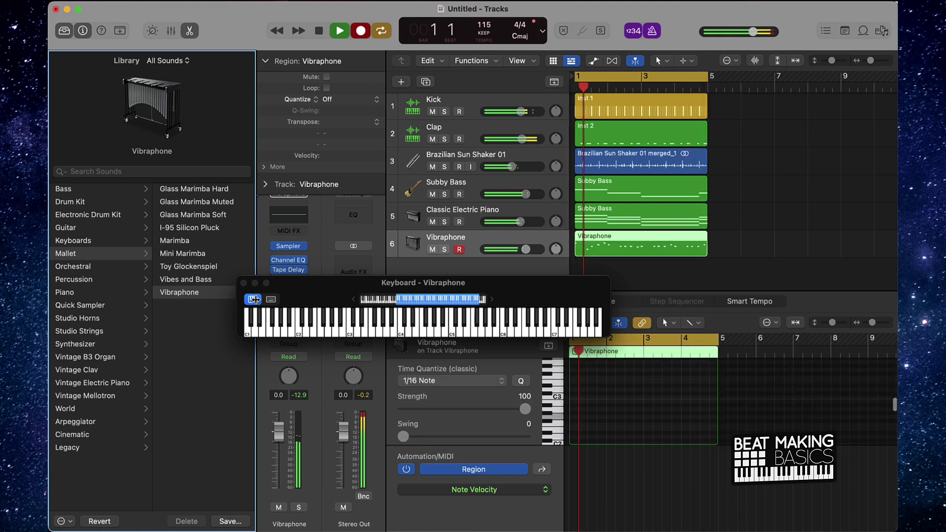
key("space")
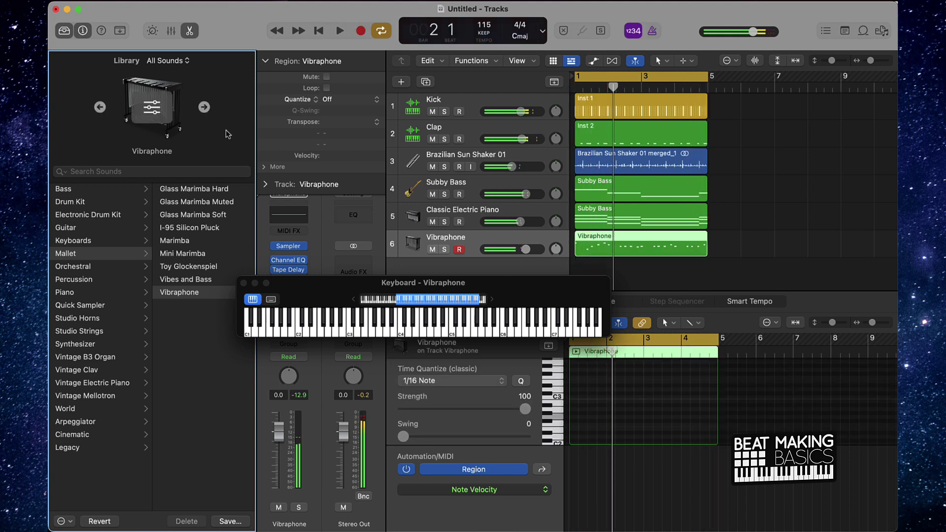
- Quantize all 20 Vibraphone melody notes to 1/16 Swing A
left_click(767, 226)
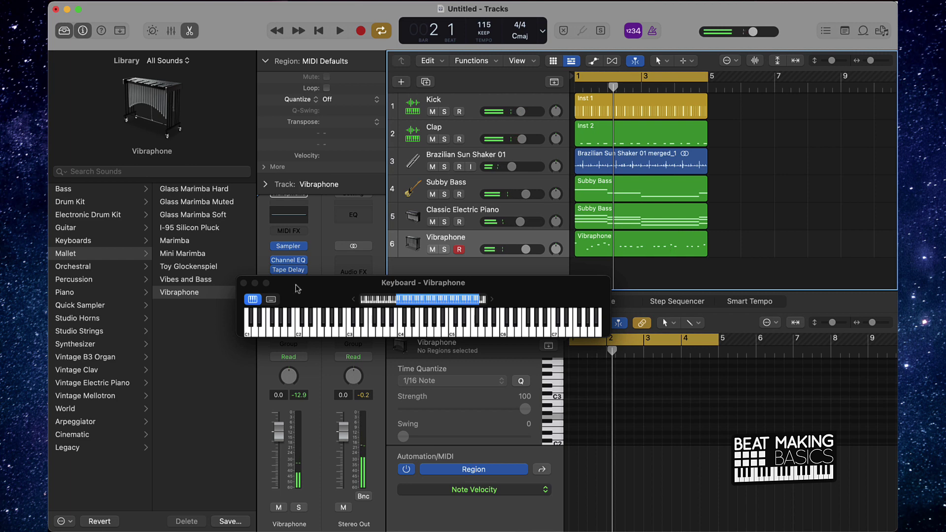
left_click(243, 283)
double_click(657, 251)
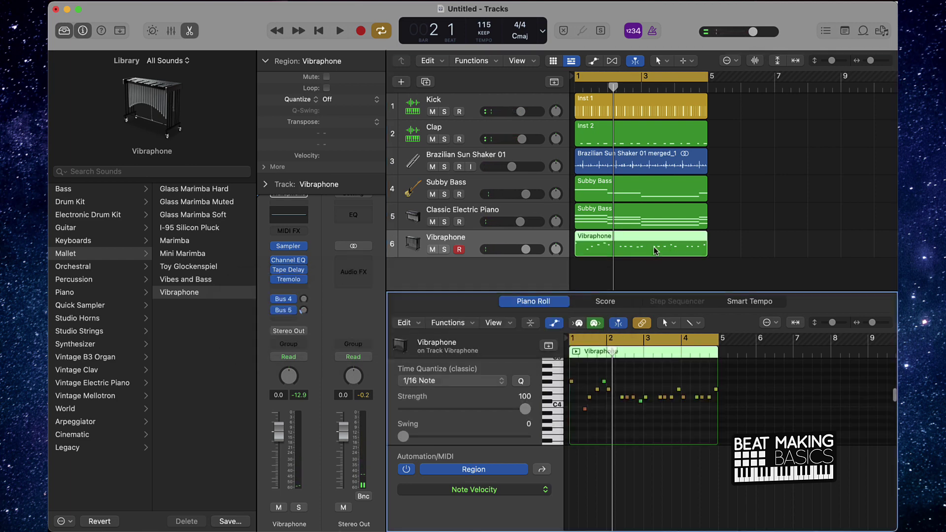
key("super+Right")
key("super+Right")
left_click(661, 423, "ctrl+alt")
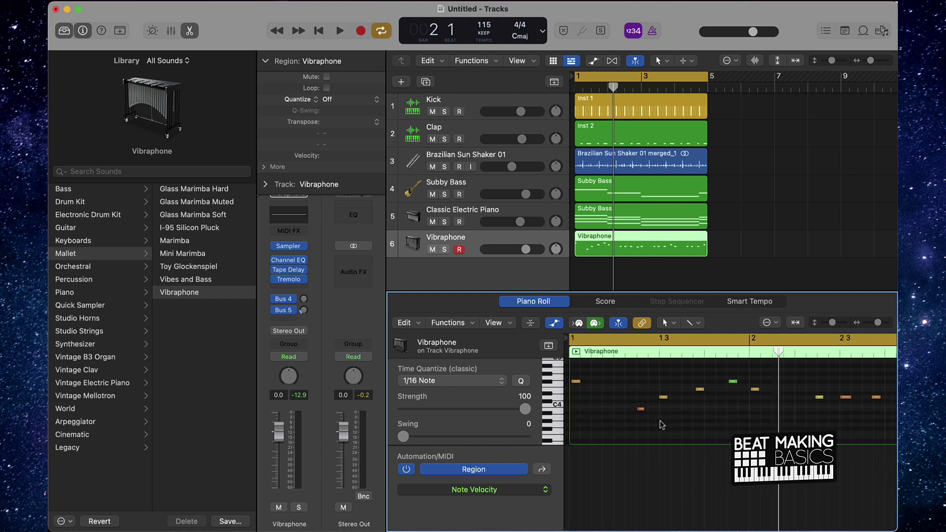
key("super+a")
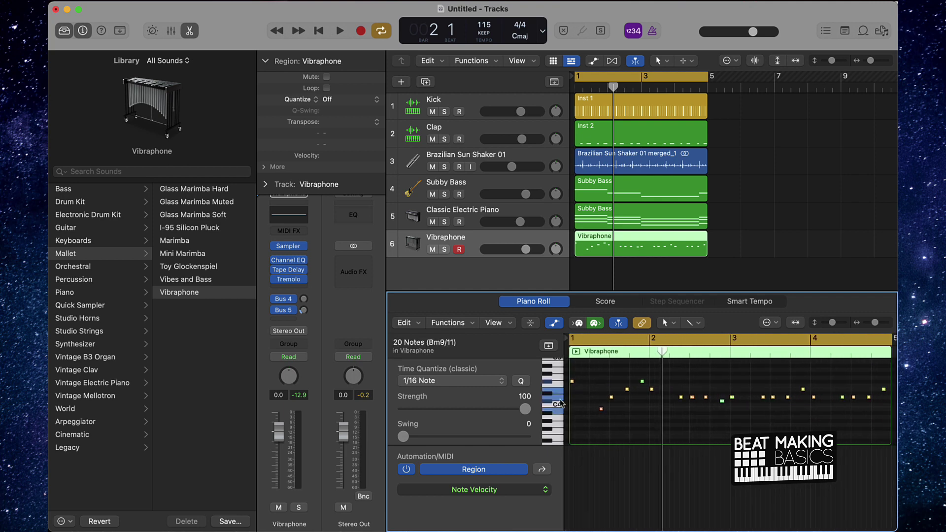
left_click(490, 381)
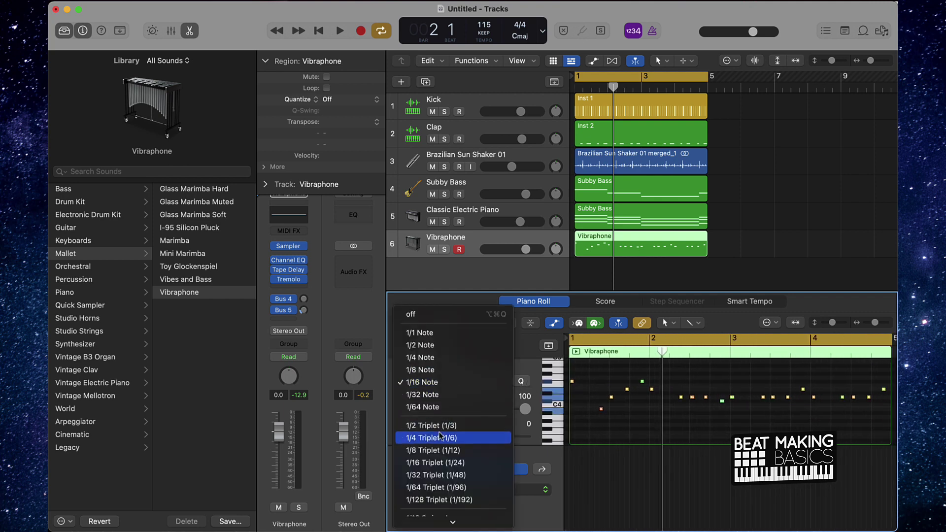
left_click(427, 382)
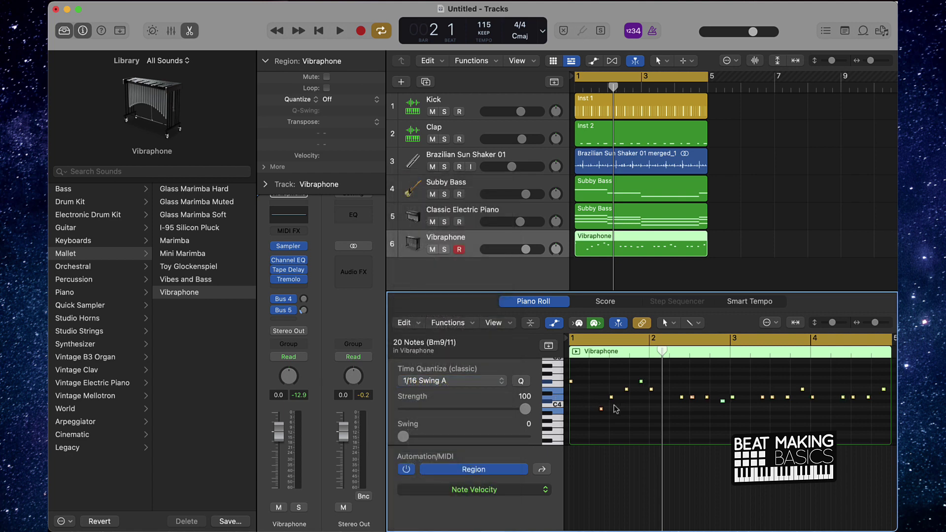
left_click(642, 418)
- Play back the melody and set the Vibraphone track volume to -1.5 dB
key("space")
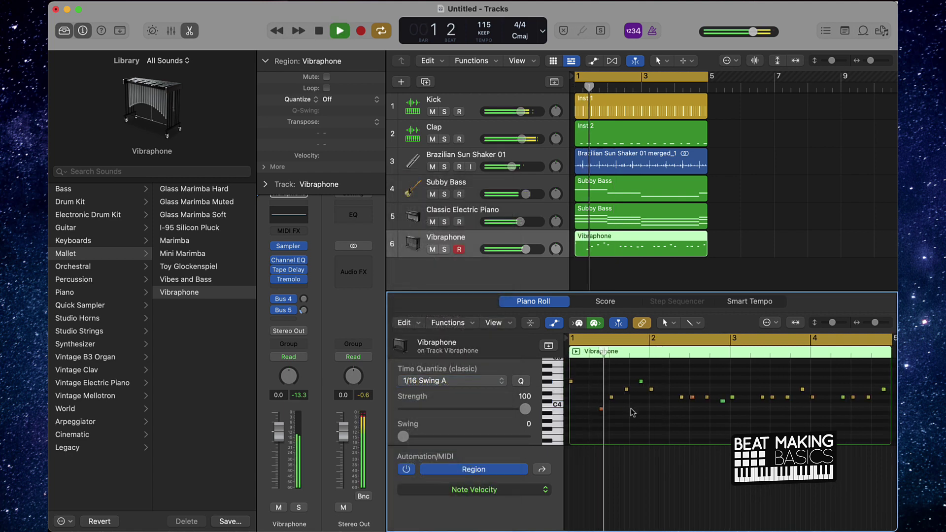
left_click_drag(526, 248, 521, 249)
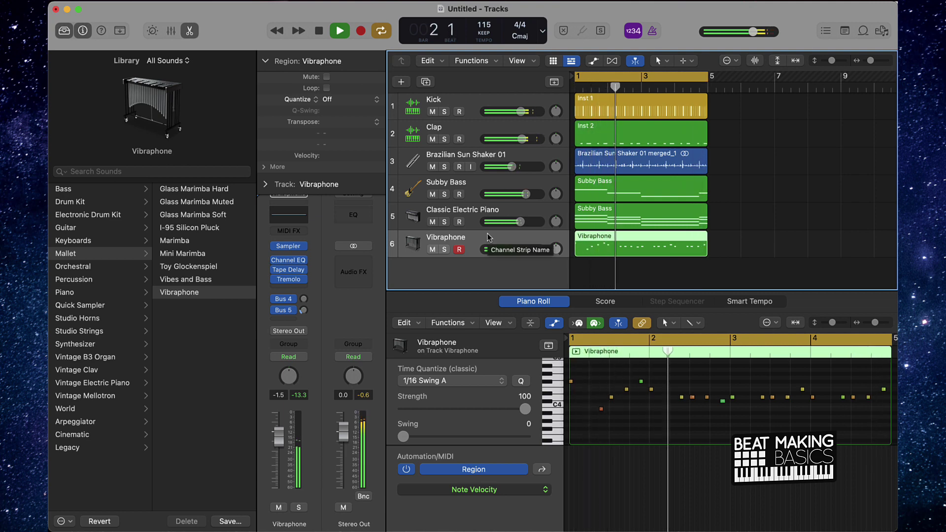
key("space")
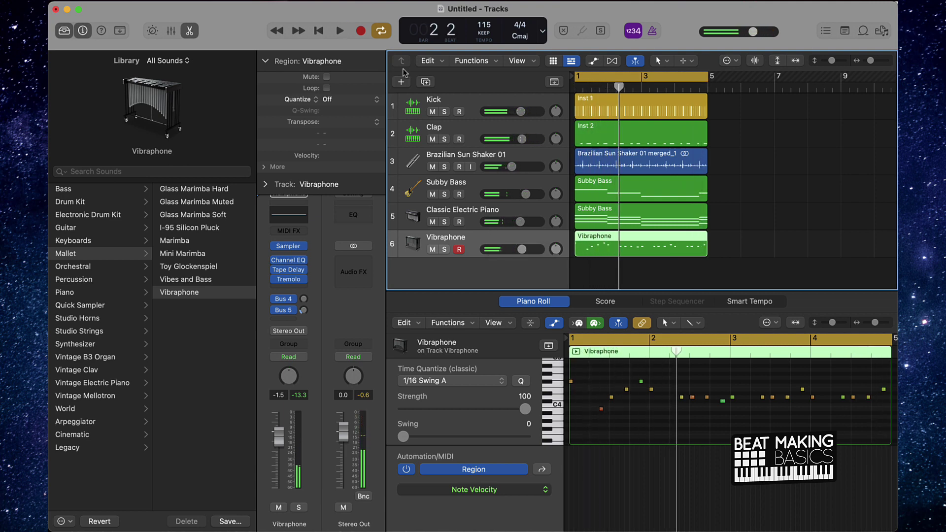
- Add a seventh software instrument track loaded with Analog Pad, found by searching 'pad'
left_click(401, 81)
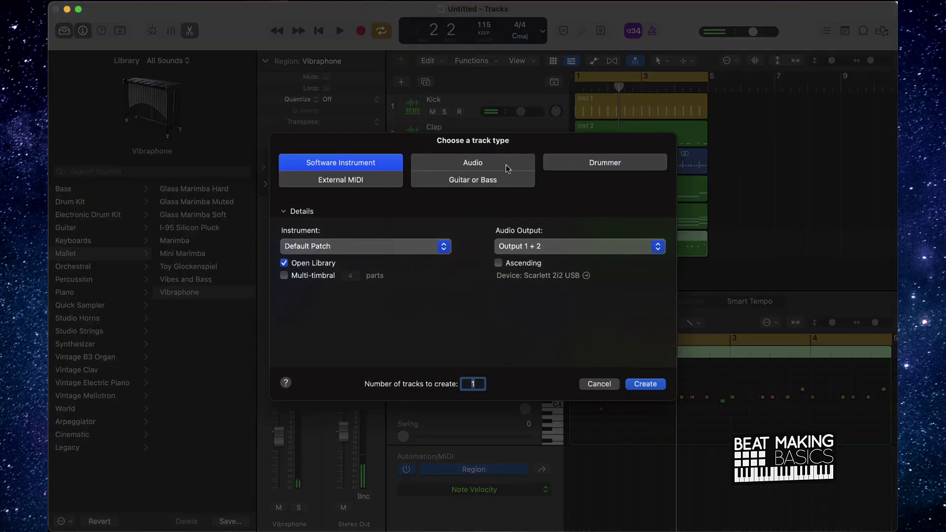
left_click(638, 385)
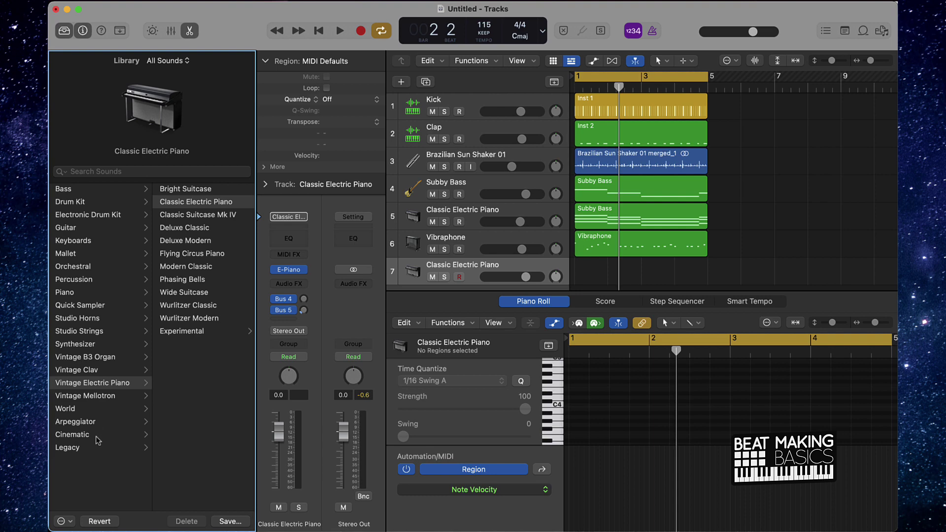
left_click(114, 172)
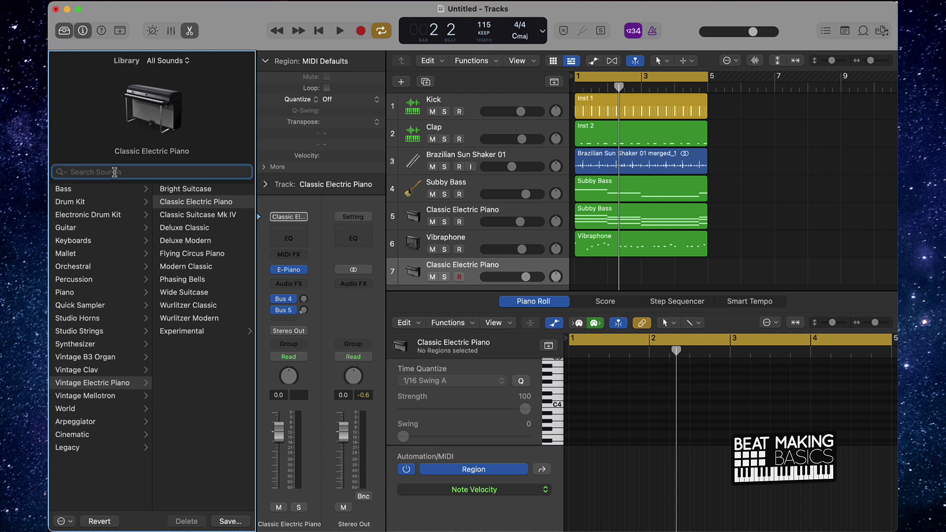
type("pad")
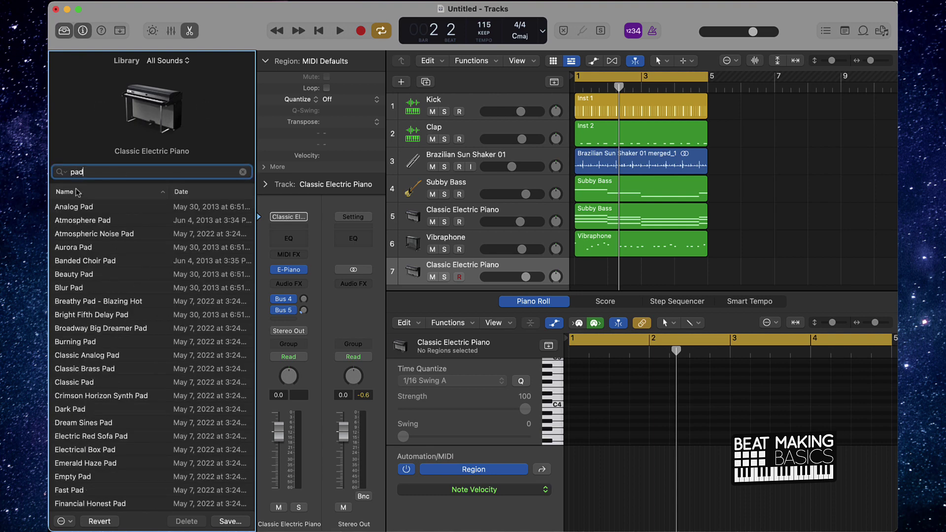
left_click(74, 207)
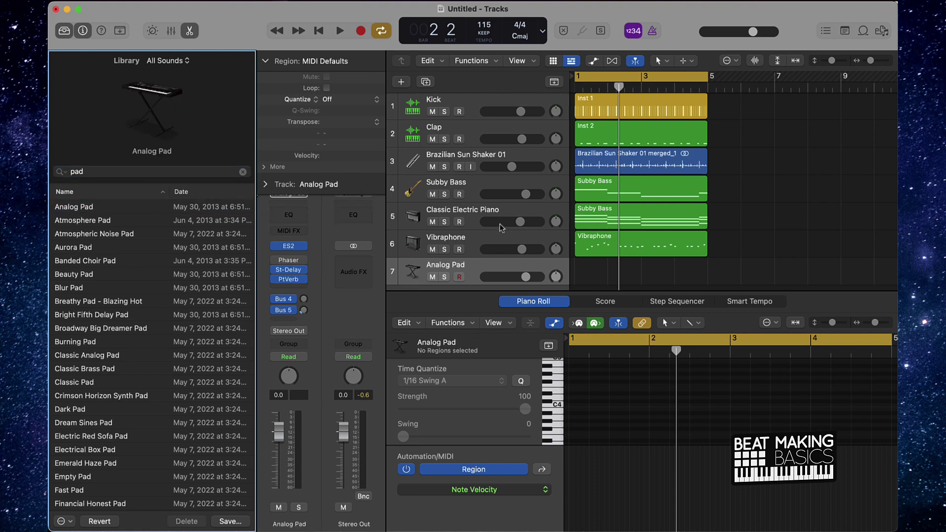
- Copy the Subby Bass region onto the Analog Pad track and lower its volume to -16.4 dB
left_click(600, 217)
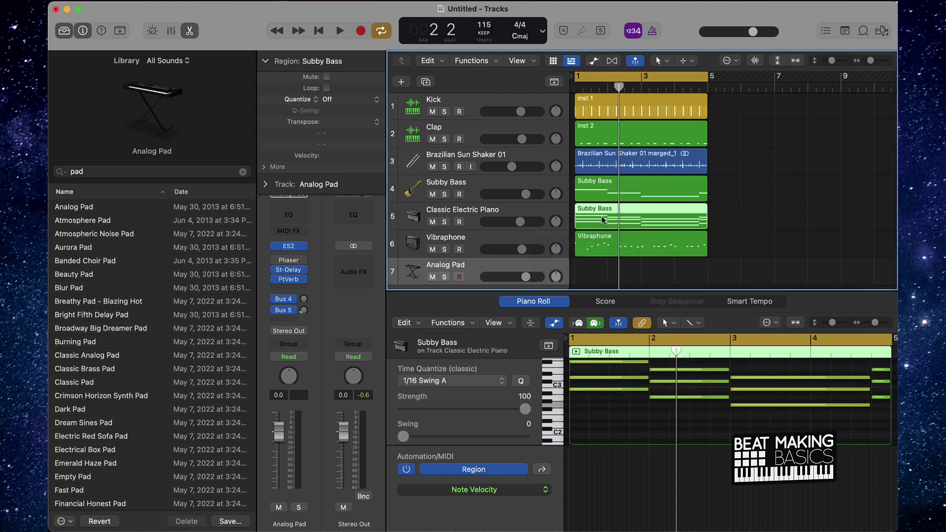
left_click_drag(602, 219, 500, 277)
key("space")
scroll(473, 247, "down", 2)
left_click_drag(500, 226, 496, 221)
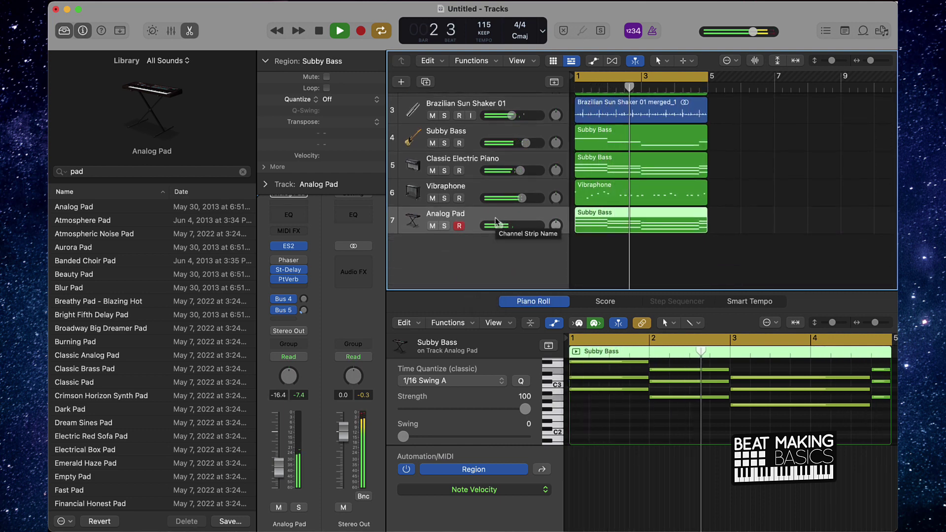
scroll(497, 222, "up", 2)
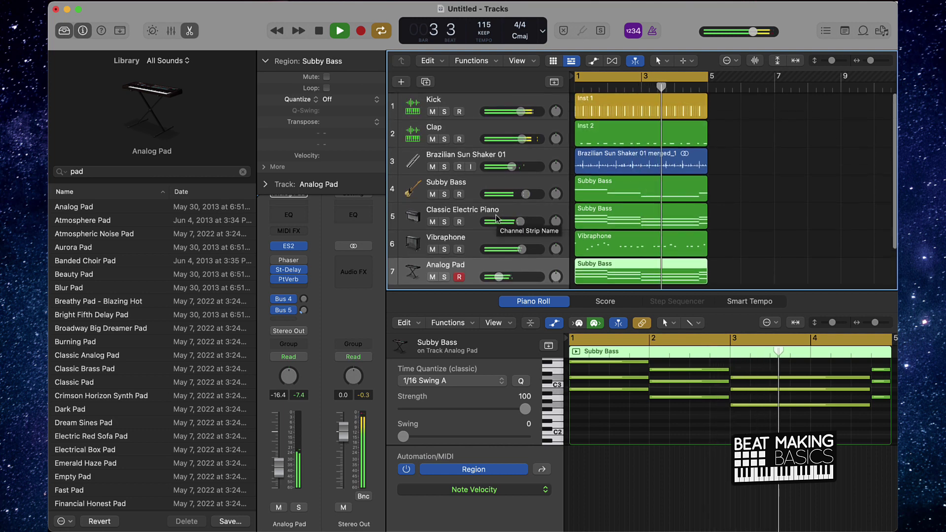
- Mute the Vibraphone track and clear the 'pad' library search
left_click(432, 249)
scroll(432, 252, "down", 2)
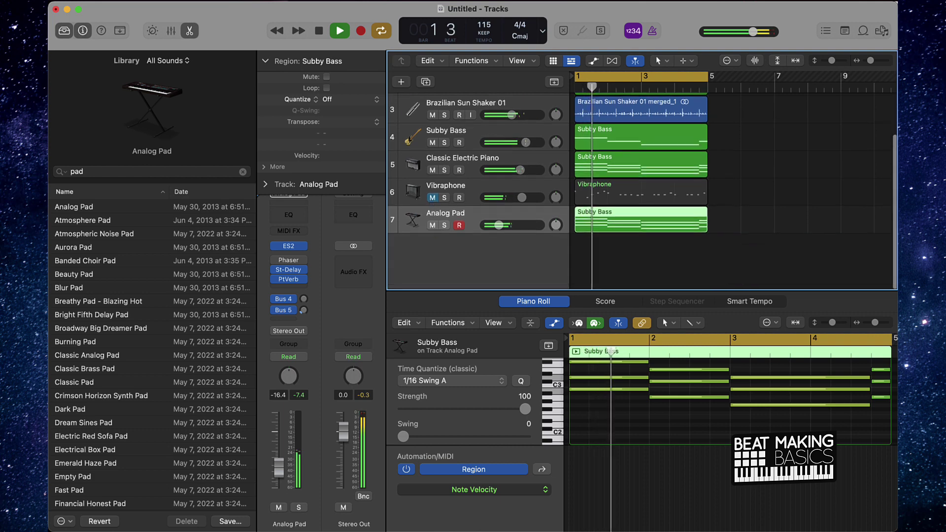
mouse_move(498, 226)
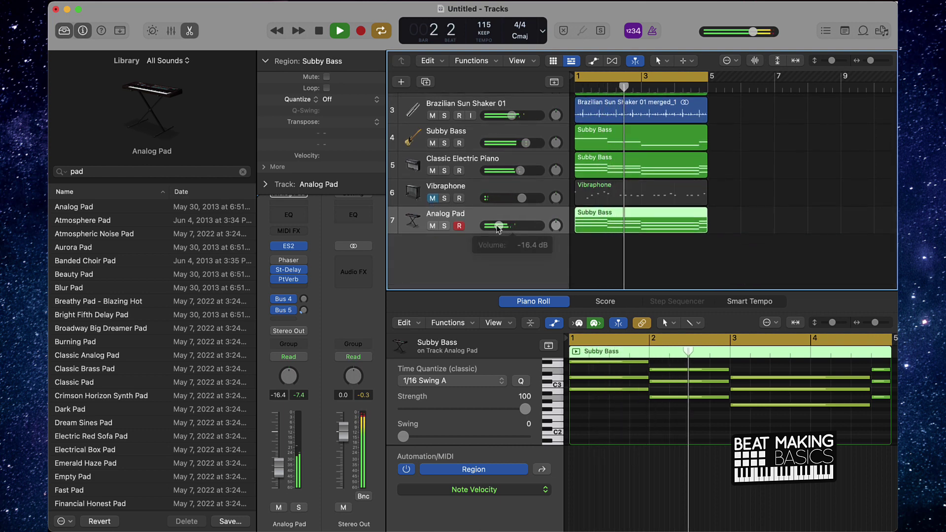
scroll(513, 202, "up", 2)
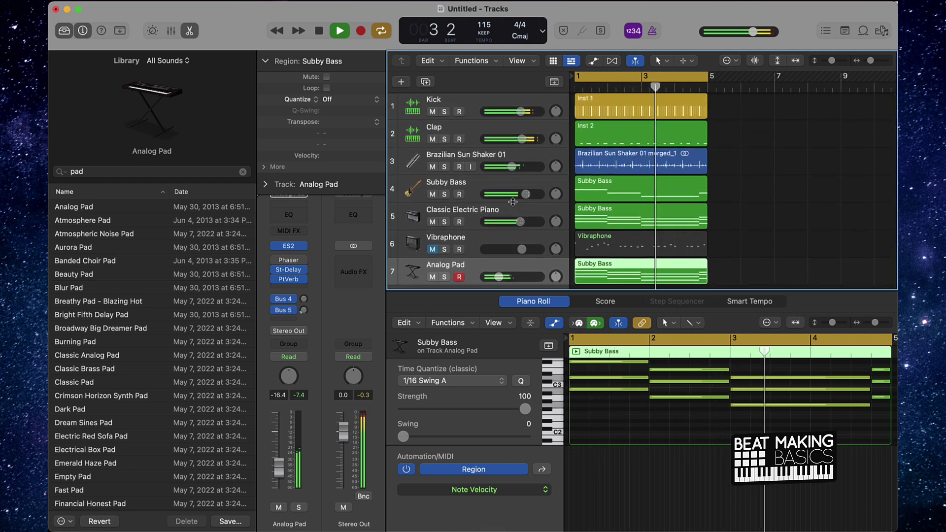
scroll(513, 202, "down", 1)
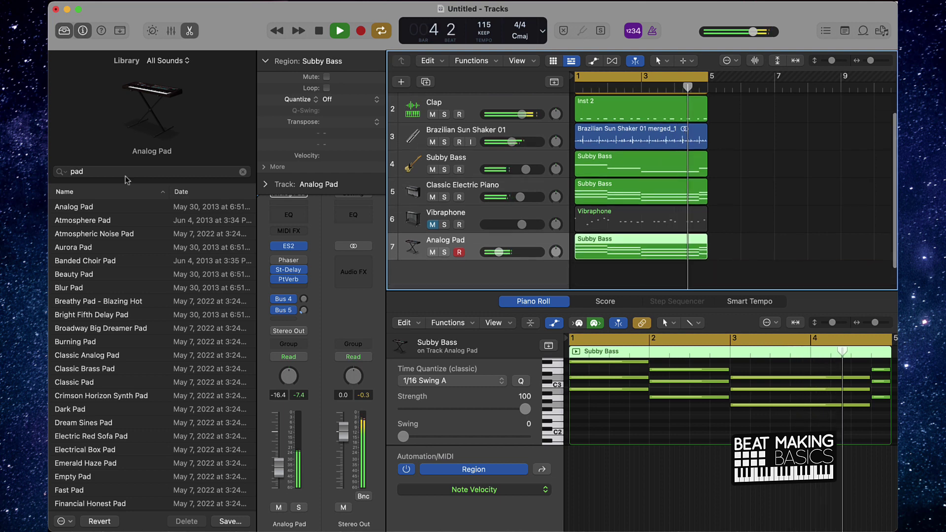
left_click(243, 172)
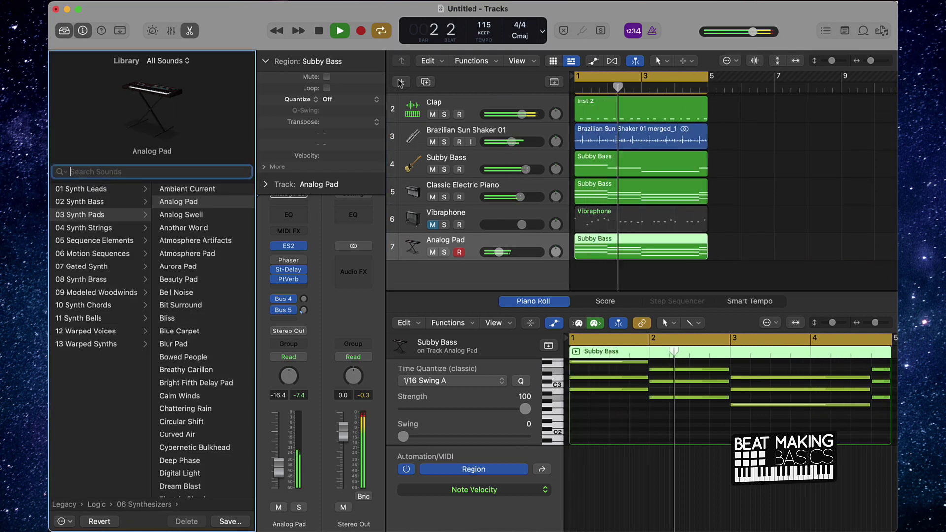
- Stop playback and add an eighth software instrument track playing Mallet > Marimba
left_click(726, 195)
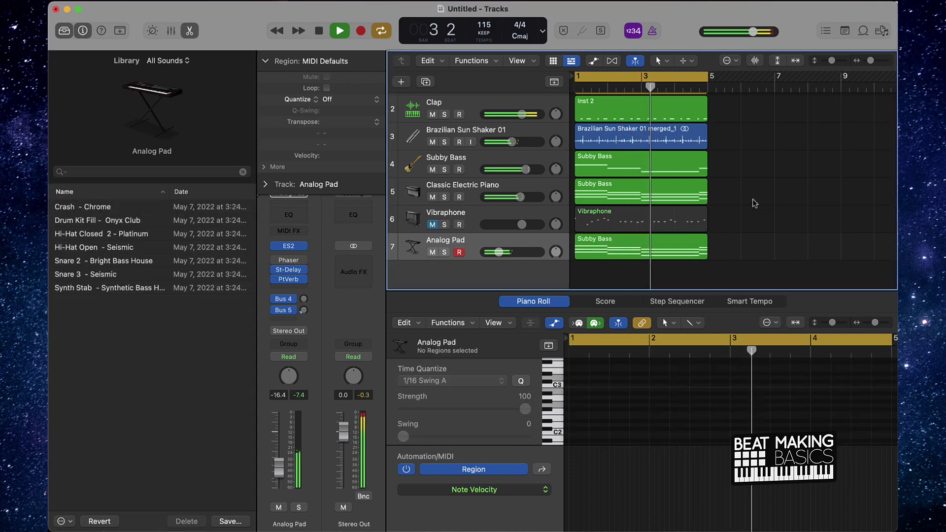
key("space")
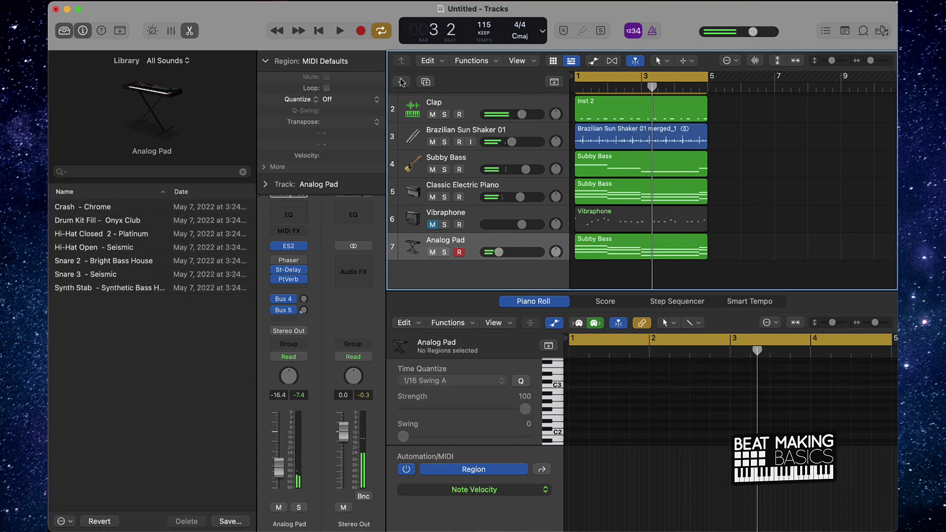
left_click(402, 82)
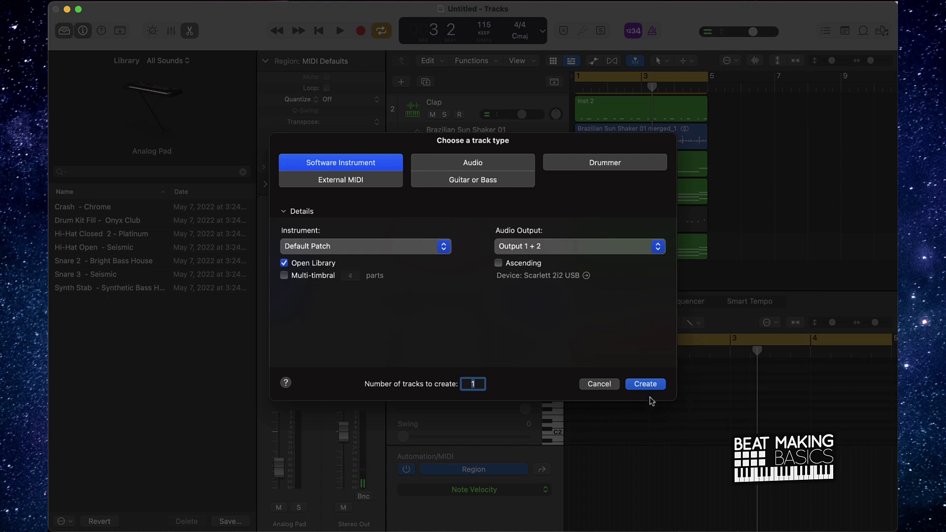
left_click(647, 385)
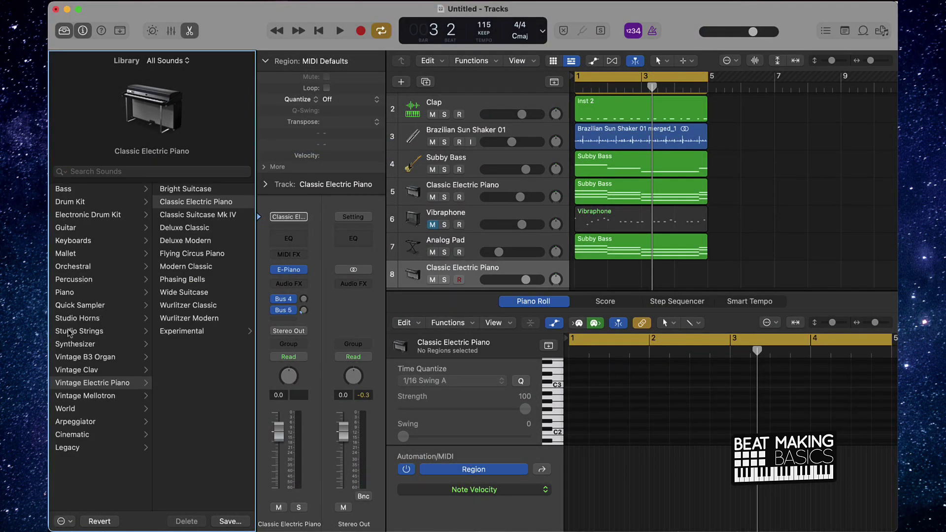
left_click(69, 253)
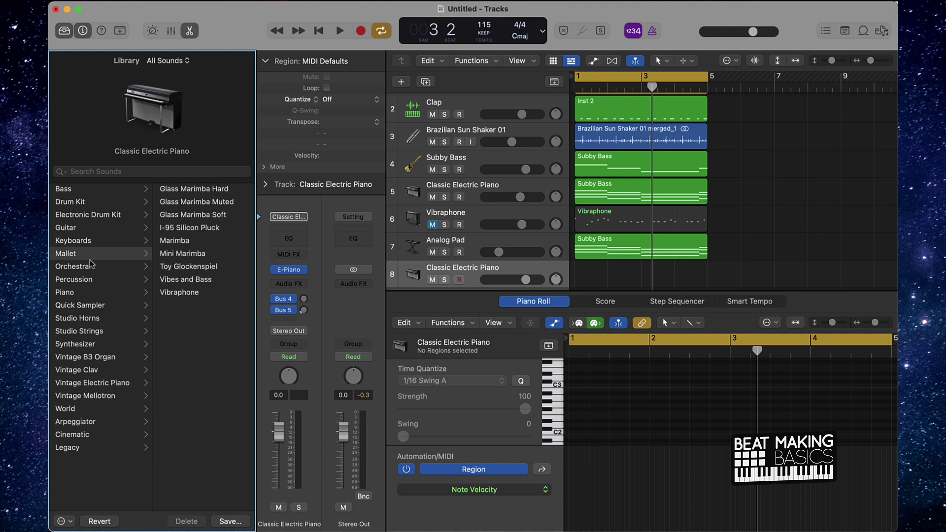
left_click(178, 245)
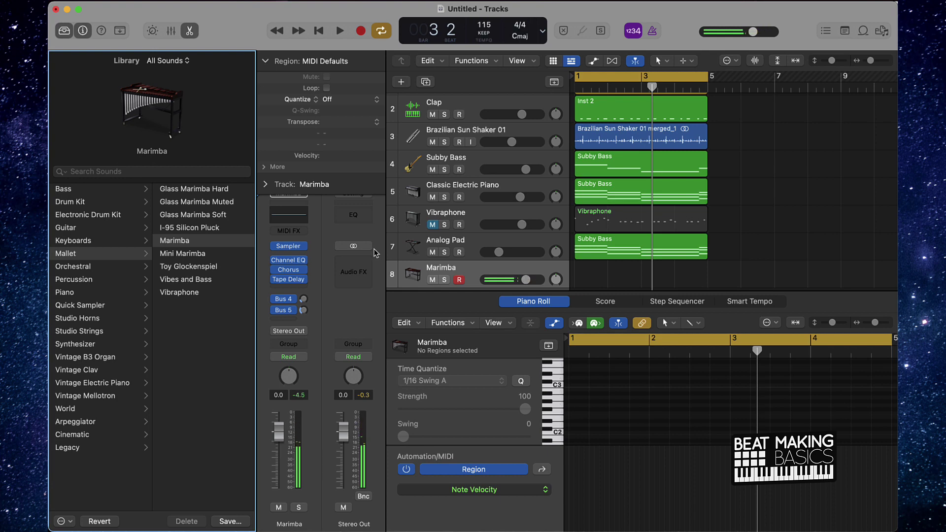
- Record staccato Marimba chords on track 8 via the piano keyboard, then unmute Clap, shaker and Vibraphone
key("super+k")
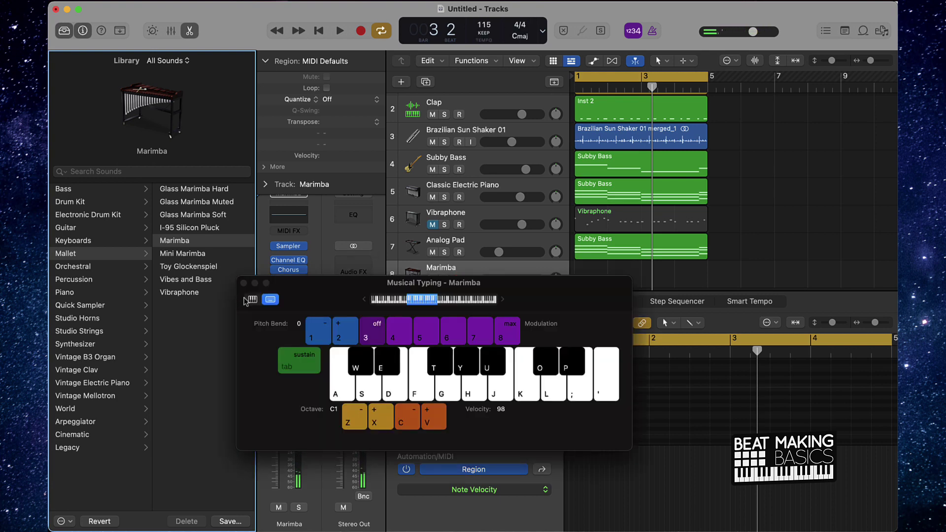
left_click(250, 299)
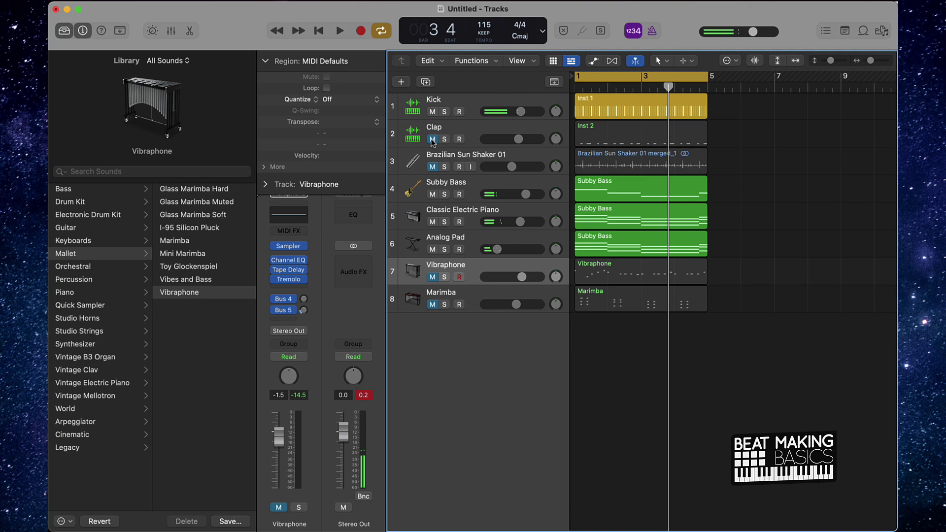
left_click_drag(432, 141, 452, 321)
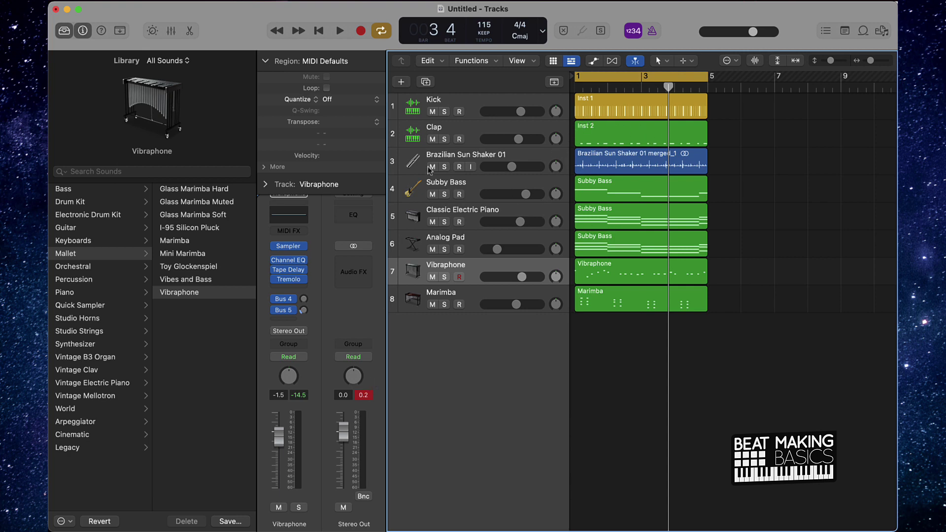
- Load Next Level - Clap 05.wav into the Clap's Quick Sampler and audition it in the beat
left_click(411, 143)
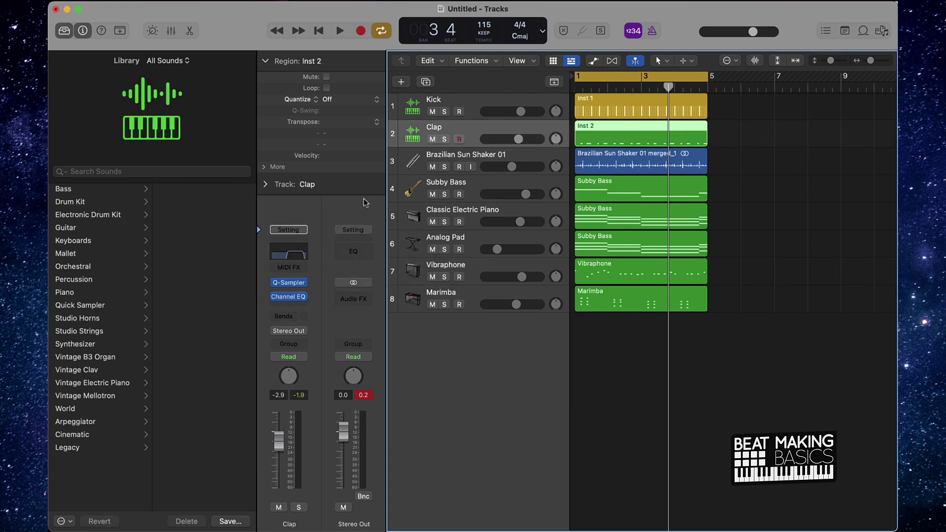
left_click(290, 285)
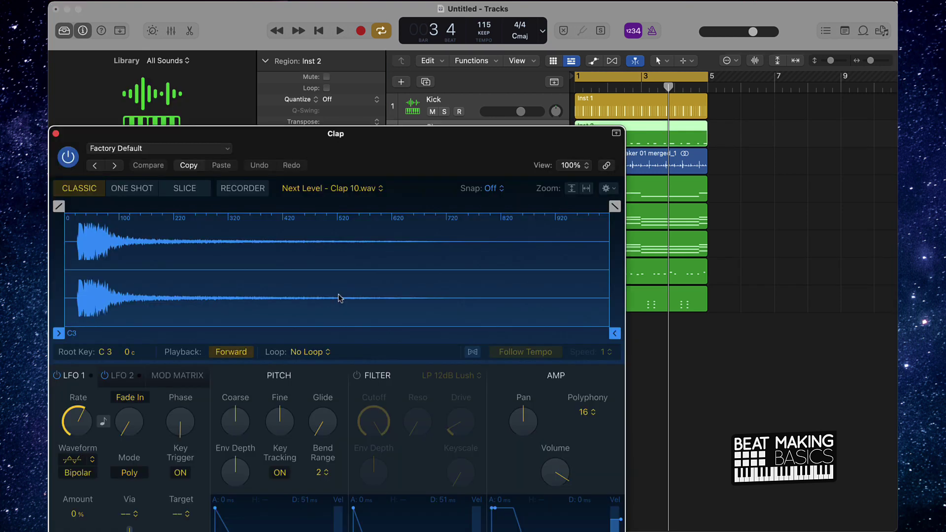
left_click(882, 31)
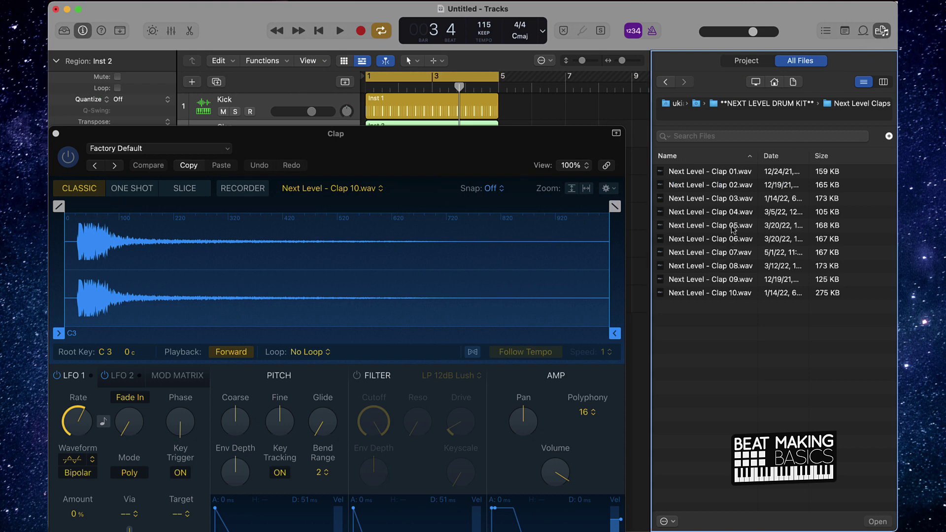
left_click_drag(710, 225, 260, 249)
key("space")
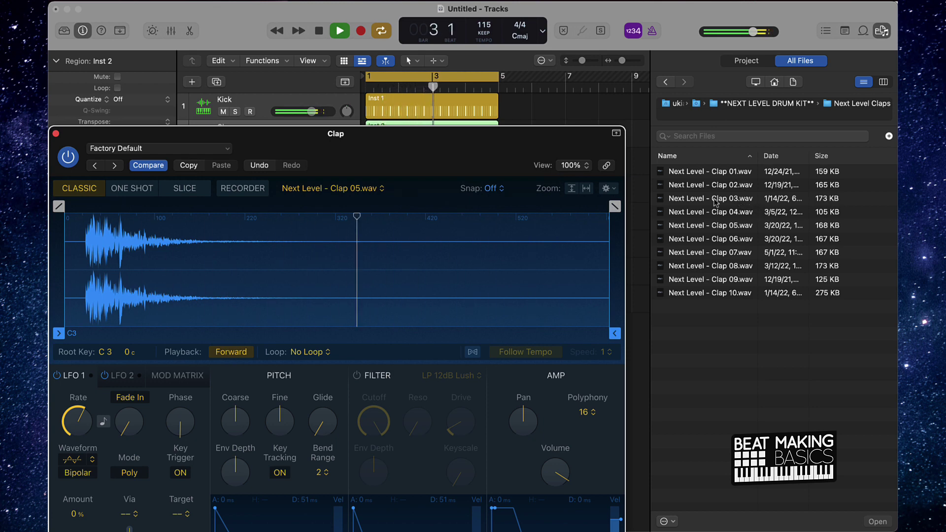
left_click(56, 133)
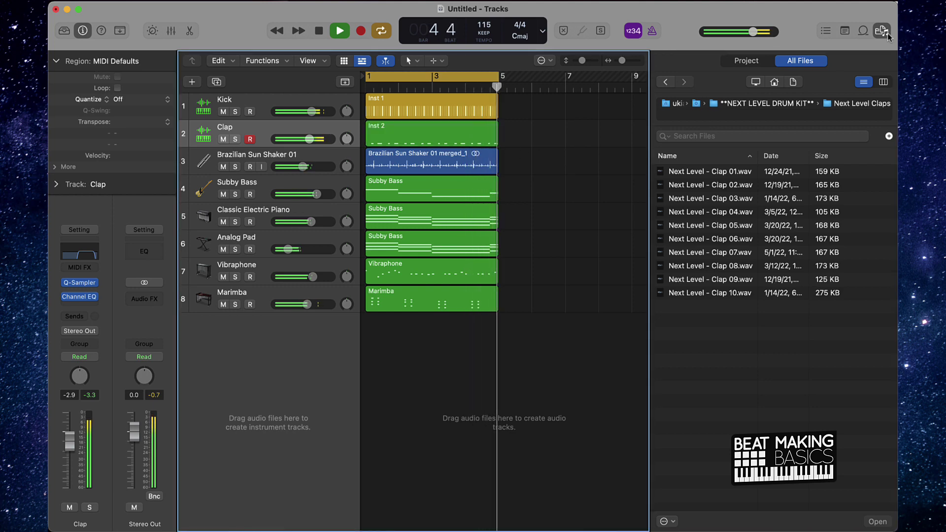
- Stop playback, hide the file browser, and leave track 5's name unchanged
key("space")
key("f")
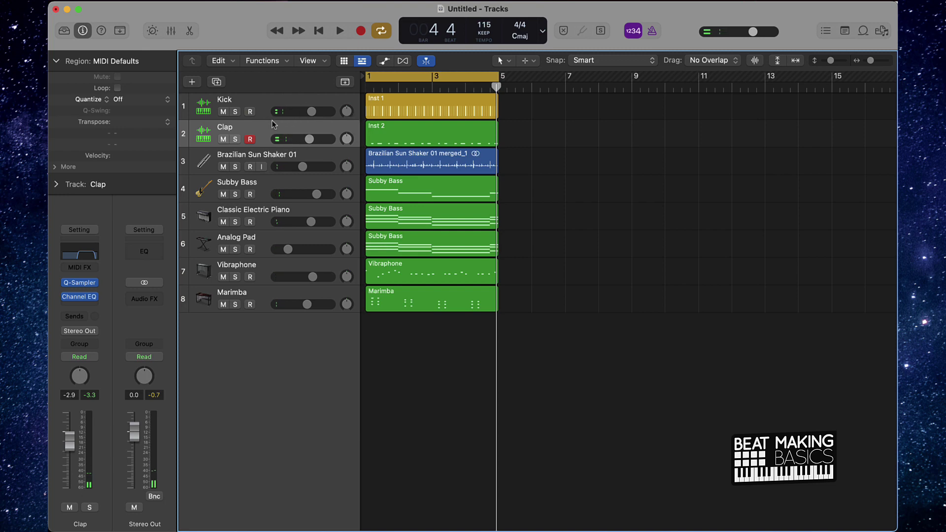
left_click(267, 216)
double_click(269, 211)
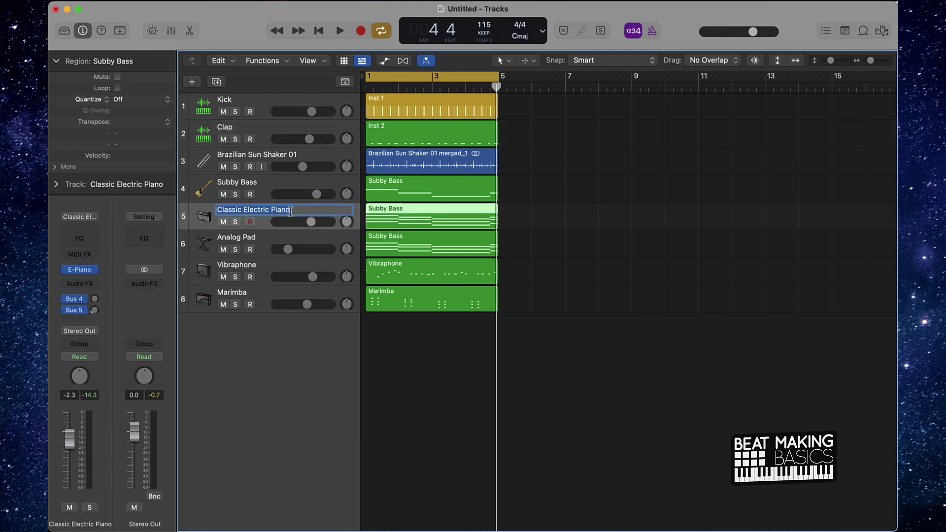
left_click(604, 225)
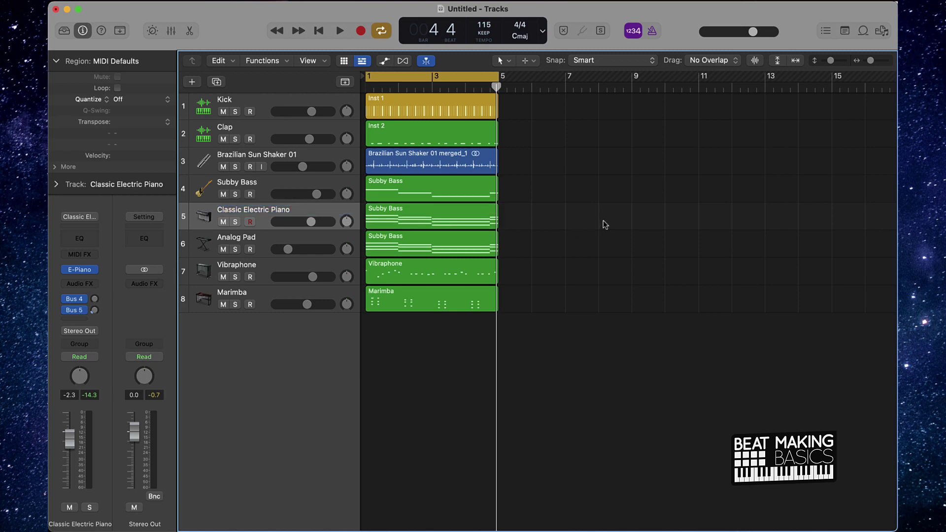